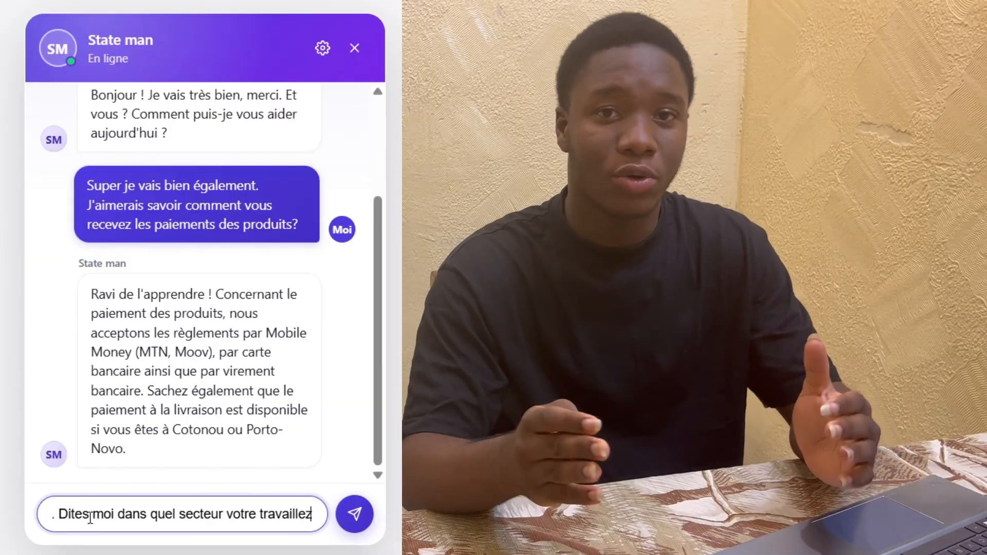
- Send the State man chat the question about its business sector, followed by "Okay super. C'était juste pour le test."
{"action": "key", "text": "Return"}
{"action": "type", "text": "Okay super. C'était juste pour le test."}
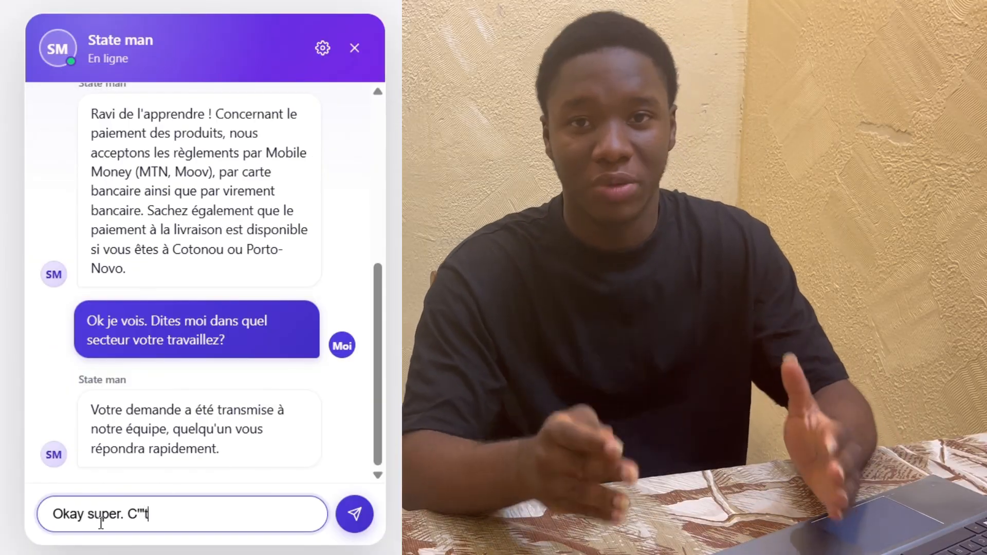
{"action": "key", "text": "Return"}
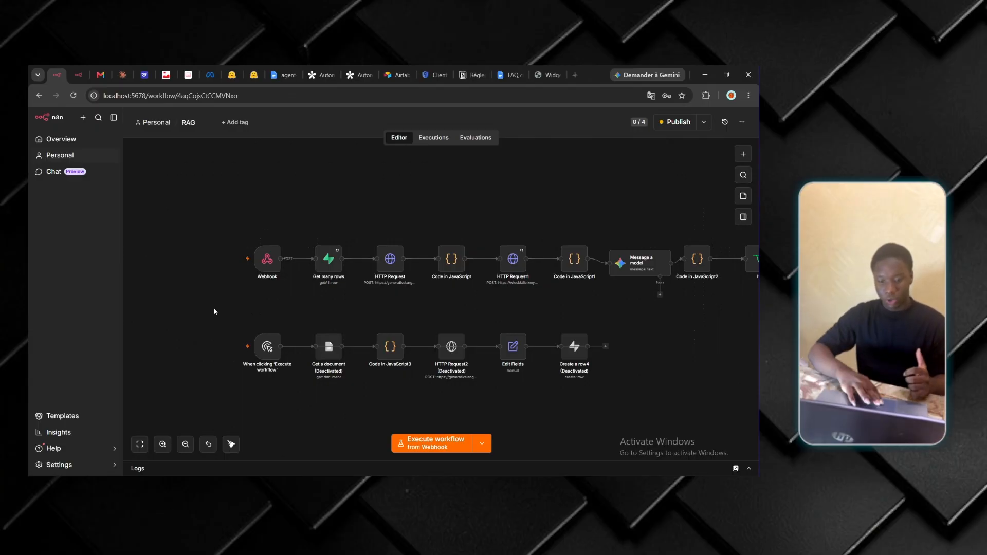
- Examine the overall structure of the RAG workflow, from the manual-trigger row to the webhook row and its final If branches
{"action": "mouse_move", "coordinate": [247, 326]}
{"action": "left_click_drag", "start_coordinate": [246, 326], "coordinate": [669, 385]}
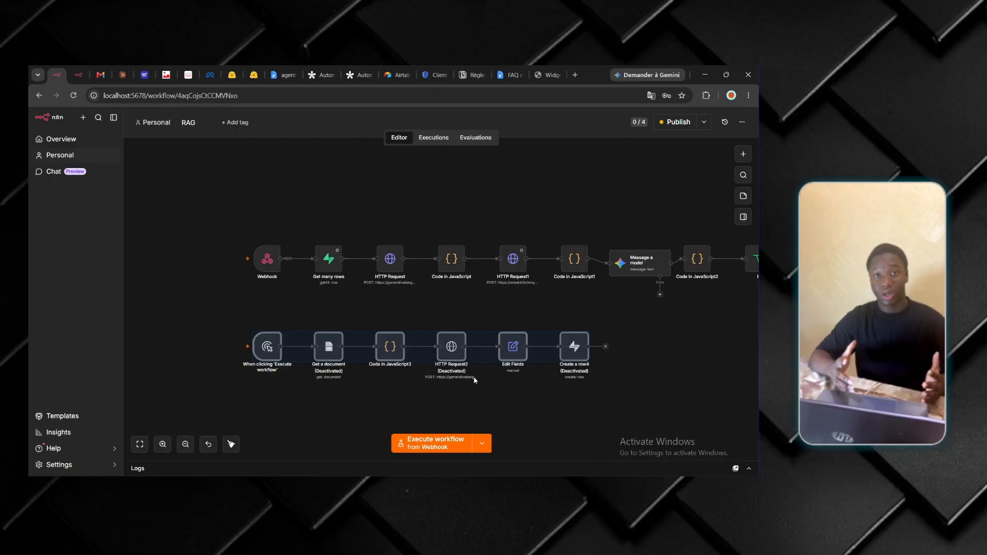
{"action": "left_click_drag", "start_coordinate": [246, 226], "coordinate": [722, 311]}
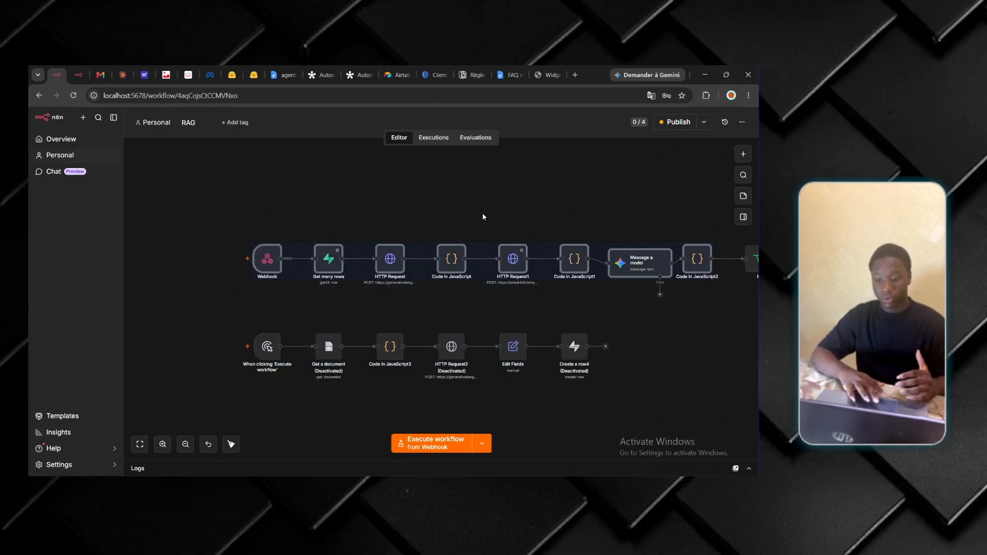
{"action": "left_click", "coordinate": [458, 213]}
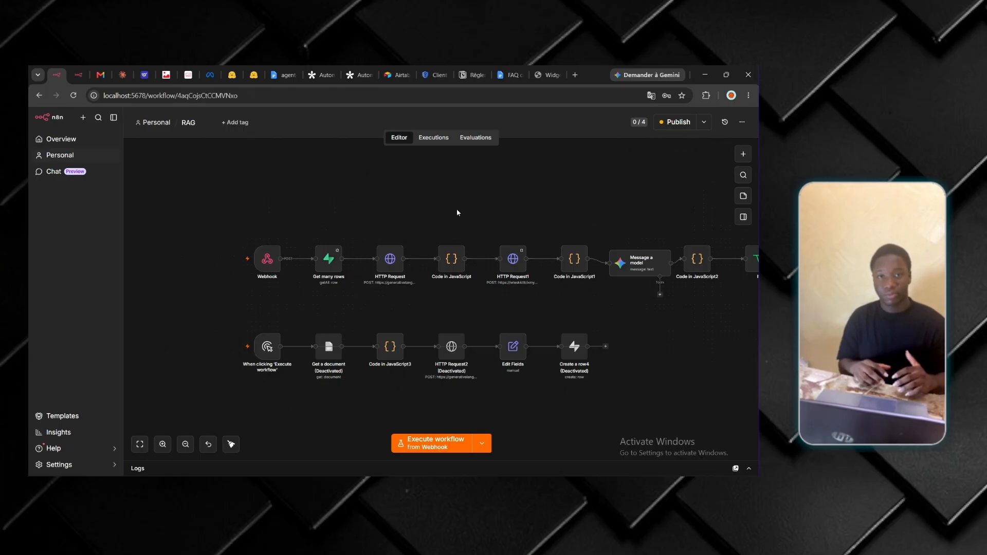
{"action": "left_click_drag", "start_coordinate": [265, 200], "coordinate": [617, 309]}
{"action": "scroll", "coordinate": [616, 307], "scroll_direction": "up", "scroll_amount": 4}
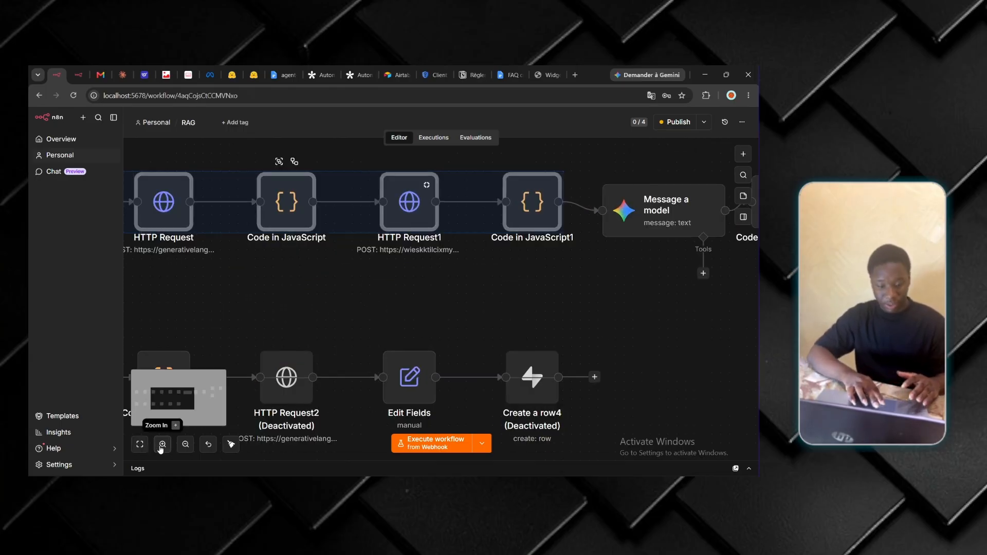
{"action": "left_click", "coordinate": [185, 444]}
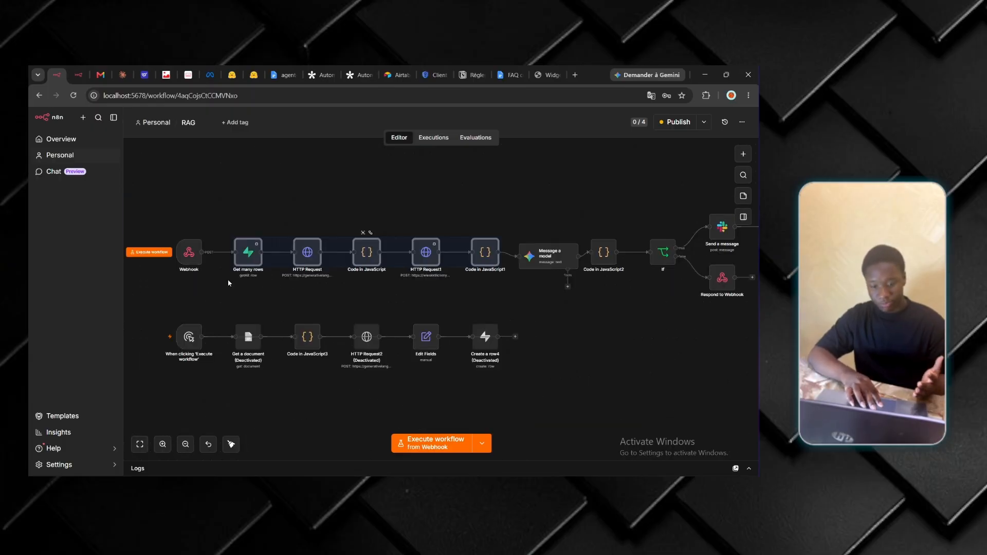
{"action": "scroll", "coordinate": [441, 288], "scroll_direction": "right", "scroll_amount": 2}
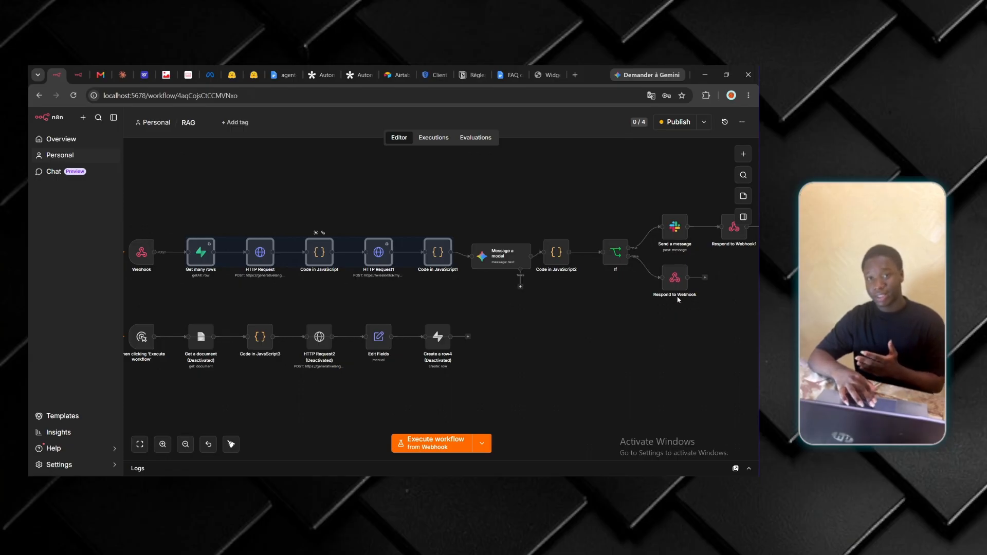
{"action": "scroll", "coordinate": [663, 272], "scroll_direction": "right", "scroll_amount": 2}
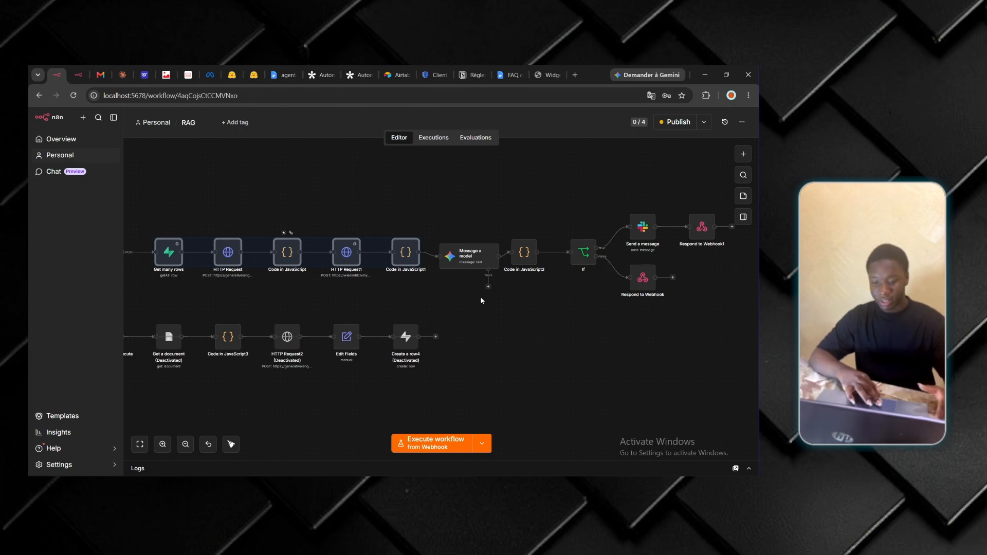
{"action": "scroll", "coordinate": [348, 304], "scroll_direction": "left", "scroll_amount": 5}
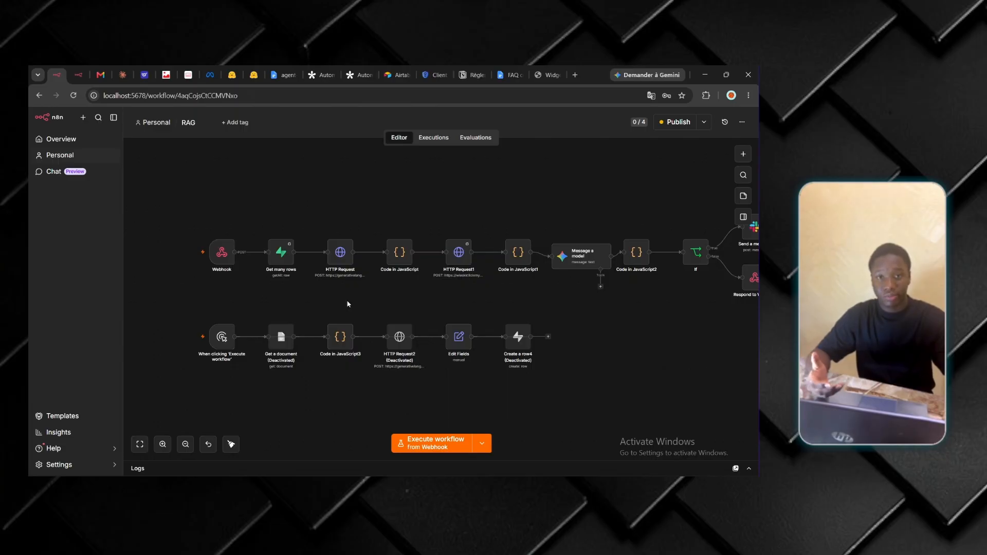
- Open the Get a document node in the manual-trigger row and inspect its Google Docs document ID setting
{"action": "mouse_move", "coordinate": [248, 322]}
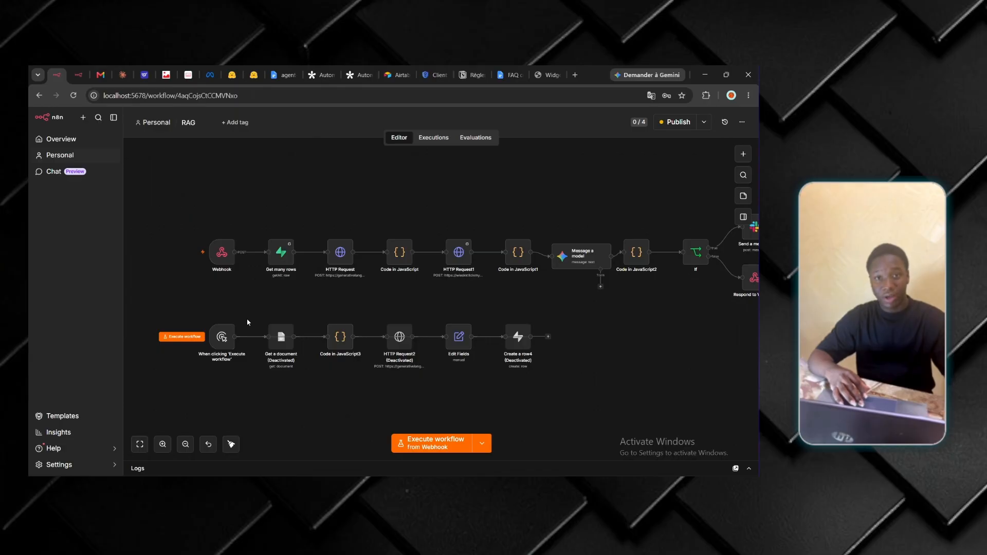
{"action": "scroll", "coordinate": [247, 322], "scroll_direction": "up", "scroll_amount": 3}
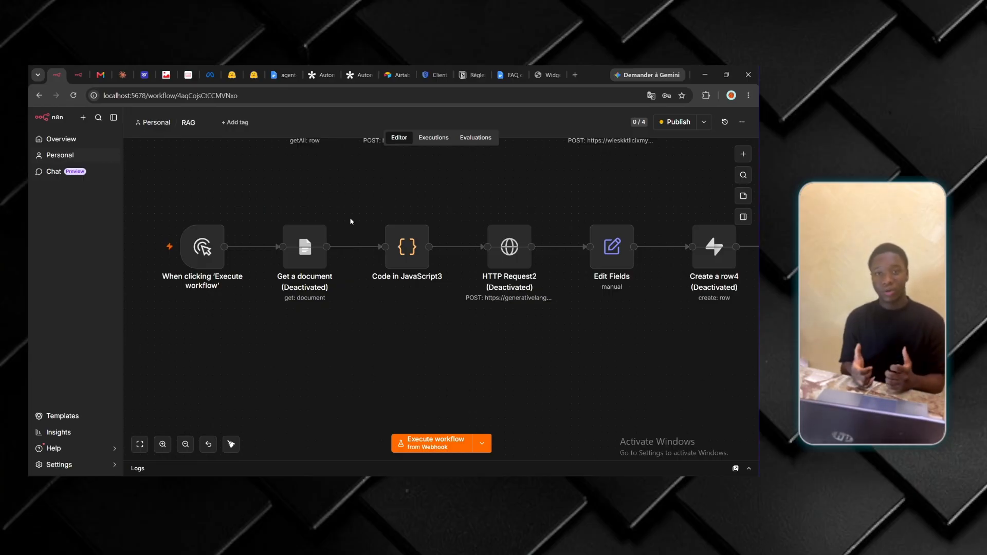
{"action": "mouse_move", "coordinate": [229, 286]}
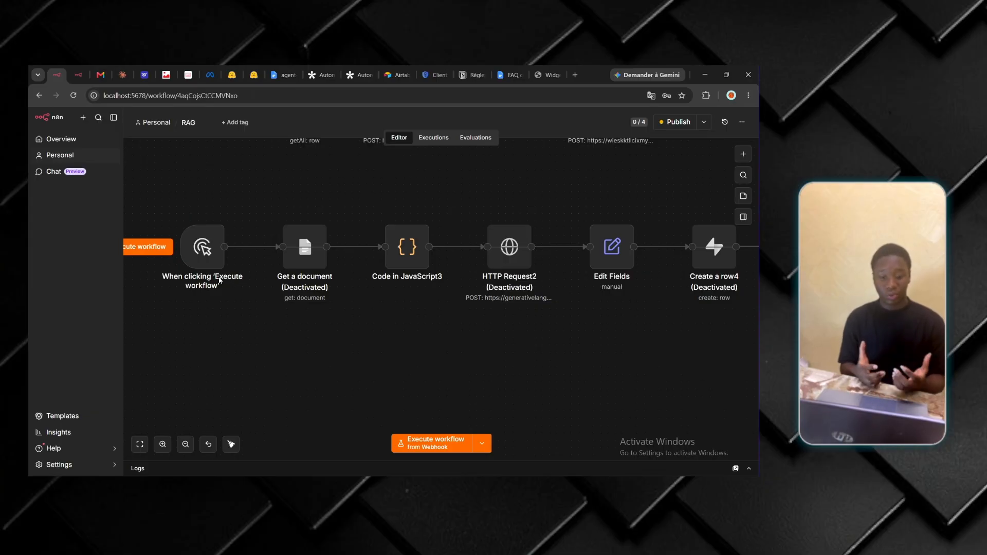
{"action": "left_click", "coordinate": [305, 247]}
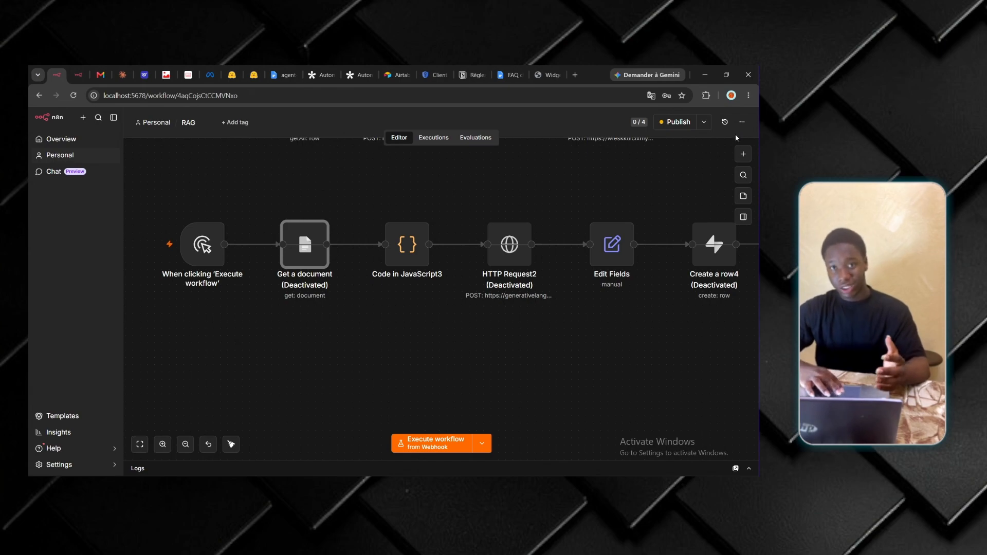
{"action": "double_click", "coordinate": [296, 261]}
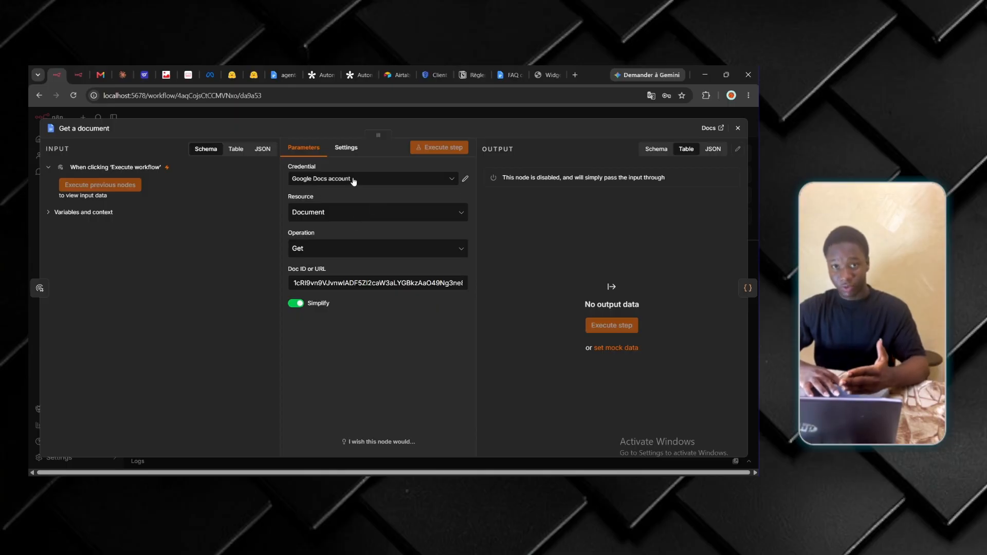
{"action": "left_click", "coordinate": [311, 282]}
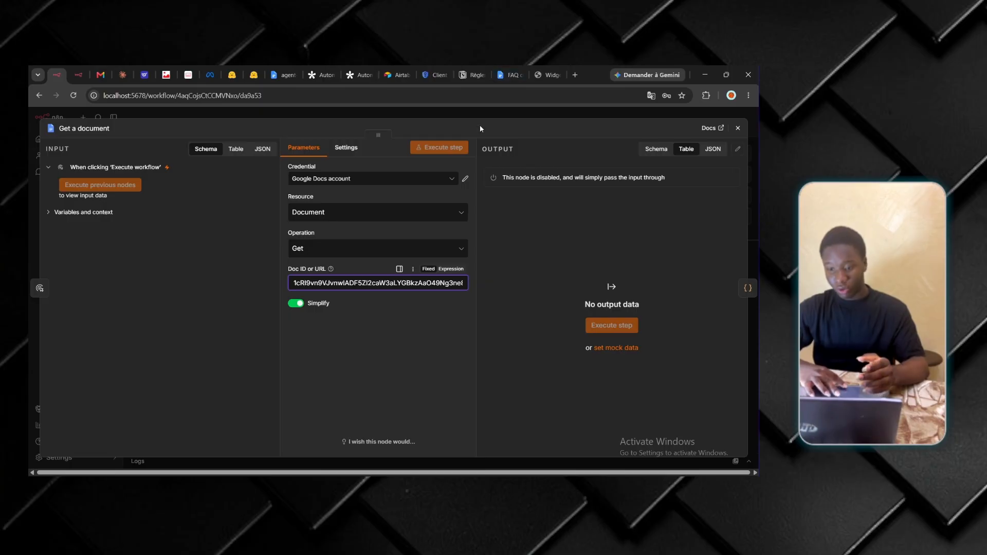
- Switch to the FAQ client document in Google Docs and highlight the document ID within its URL
{"action": "left_click", "coordinate": [510, 75]}
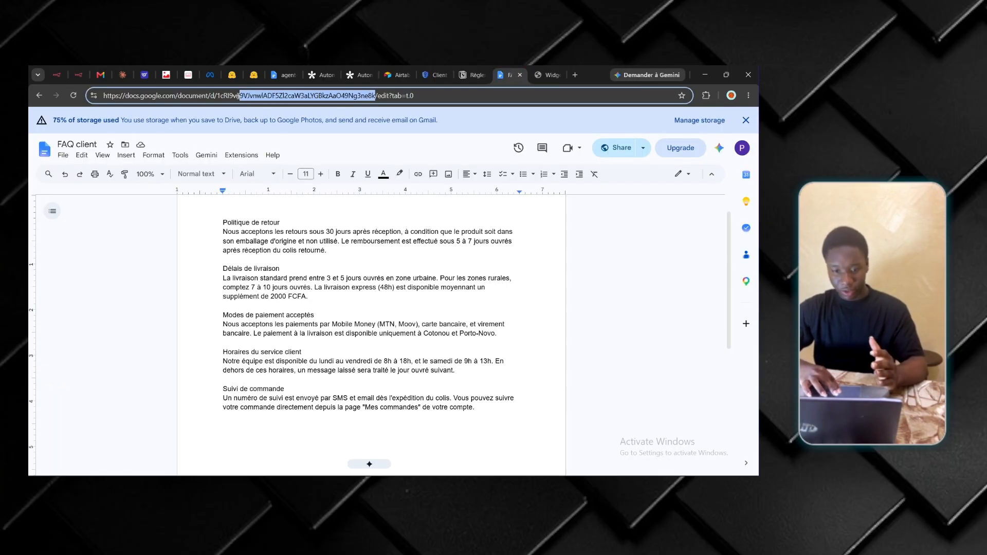
{"action": "left_click", "coordinate": [211, 96]}
{"action": "left_click_drag", "start_coordinate": [216, 96], "coordinate": [375, 95]}
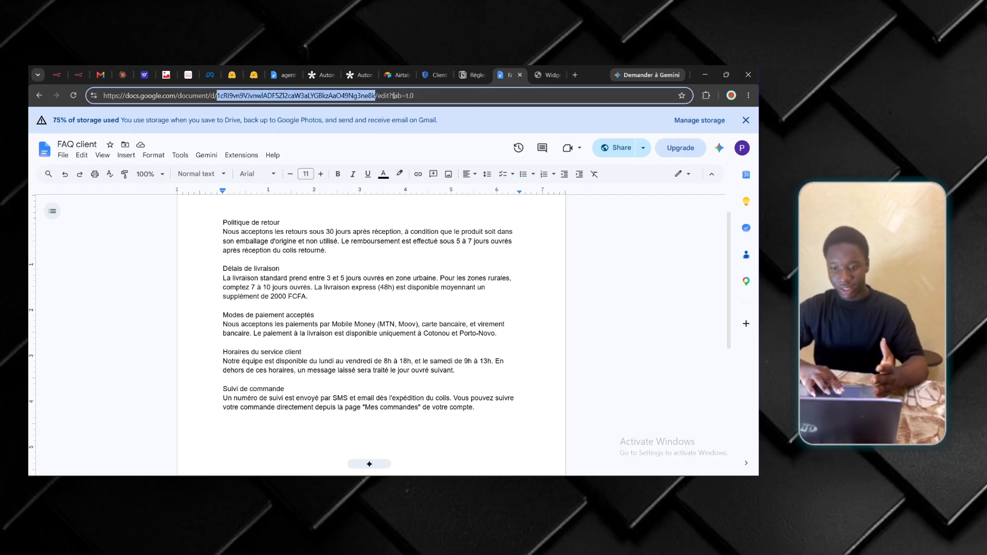
{"action": "left_click", "coordinate": [275, 260]}
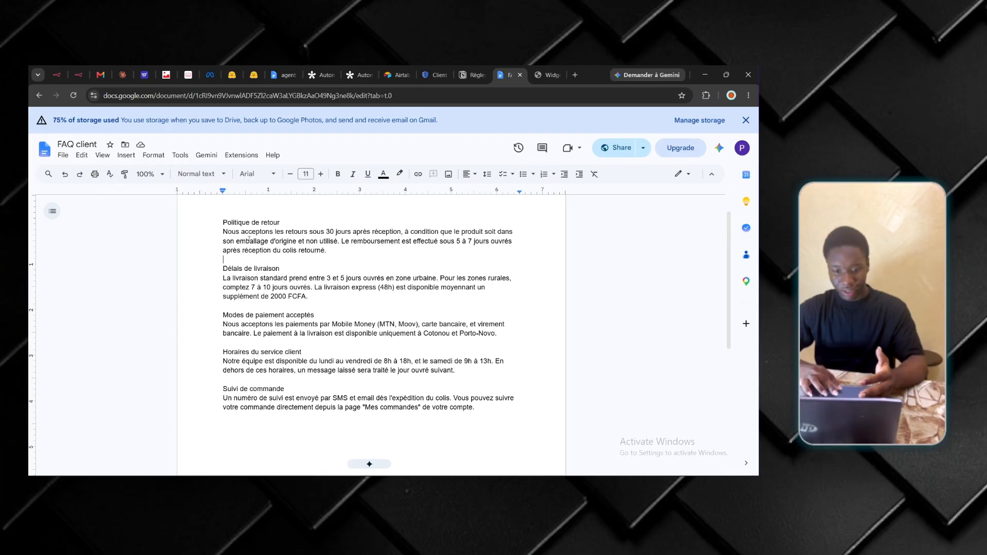
- Return to the n8n workflow and review the whole text-splitting script in the Code in JavaScript3 node
{"action": "key", "text": "ctrl+1"}
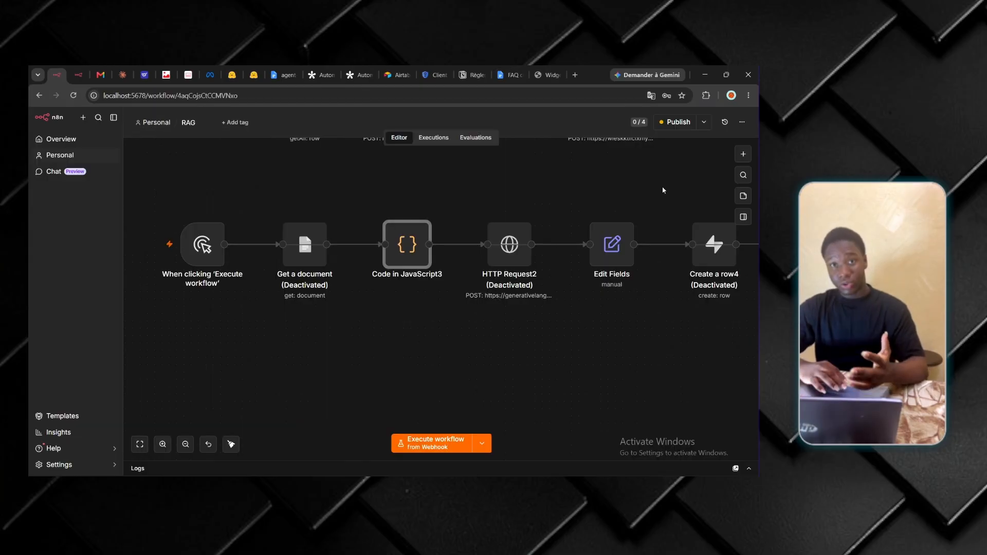
{"action": "double_click", "coordinate": [404, 253]}
{"action": "left_click_drag", "start_coordinate": [233, 260], "coordinate": [448, 320]}
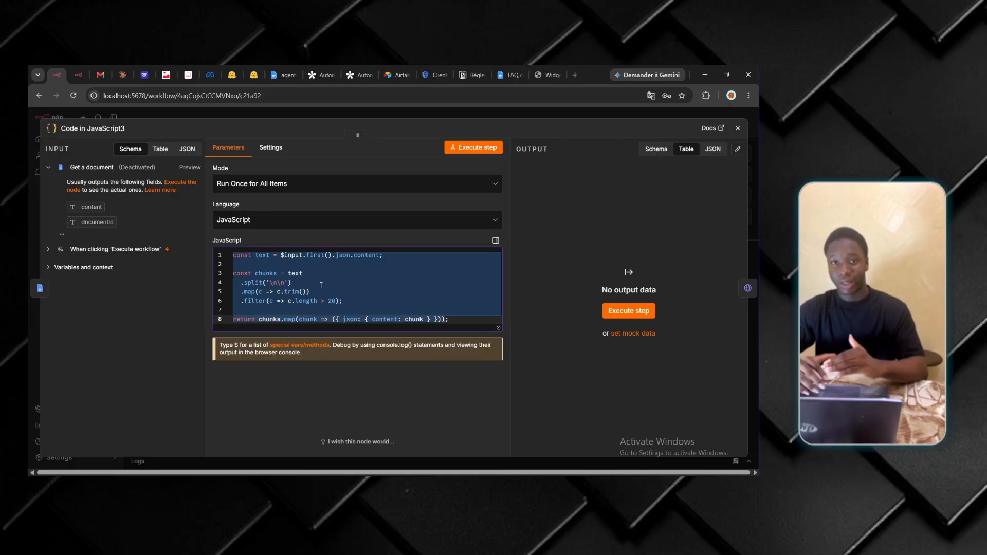
{"action": "left_click", "coordinate": [738, 128]}
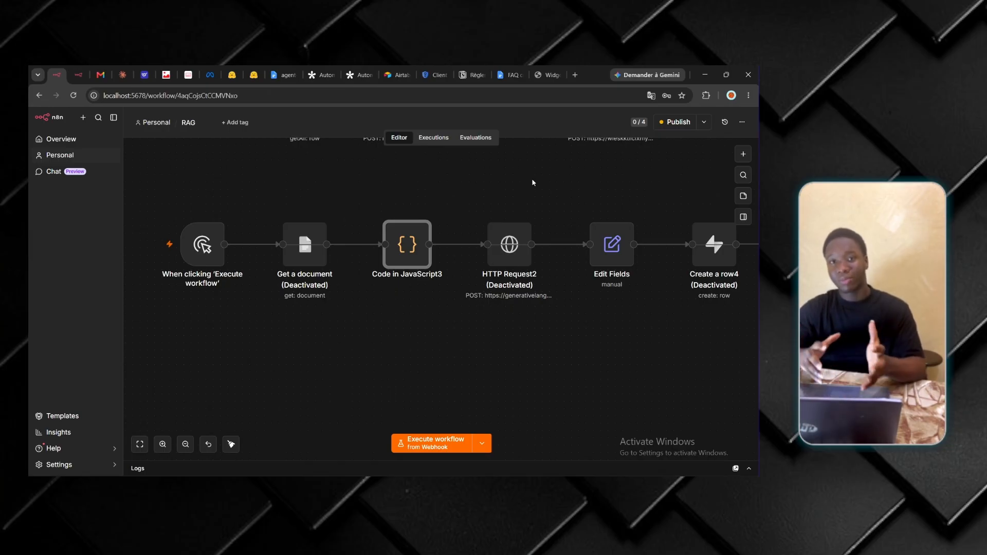
- Inspect the request URL, Gemini credential and body settings of the HTTP Request2 node
{"action": "left_click", "coordinate": [497, 247]}
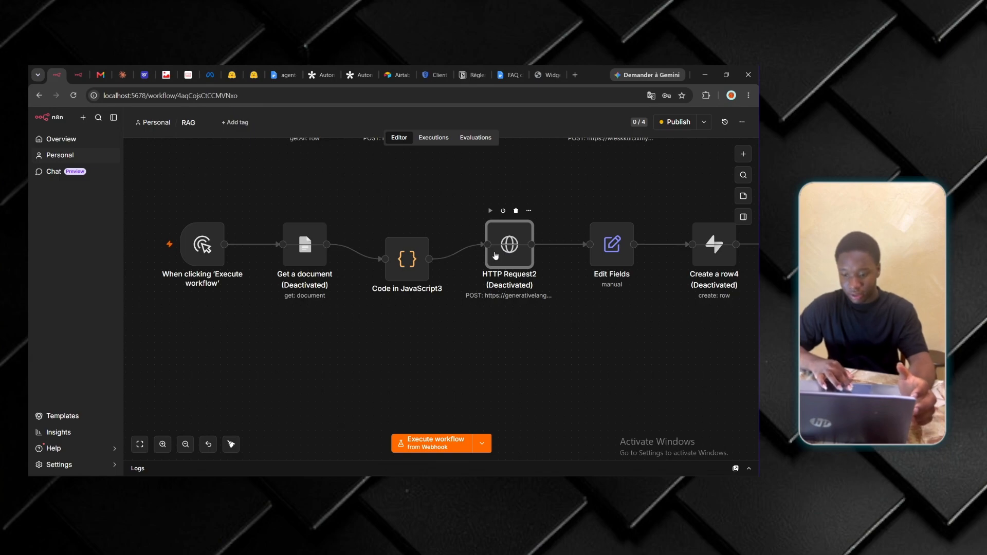
{"action": "double_click", "coordinate": [495, 256]}
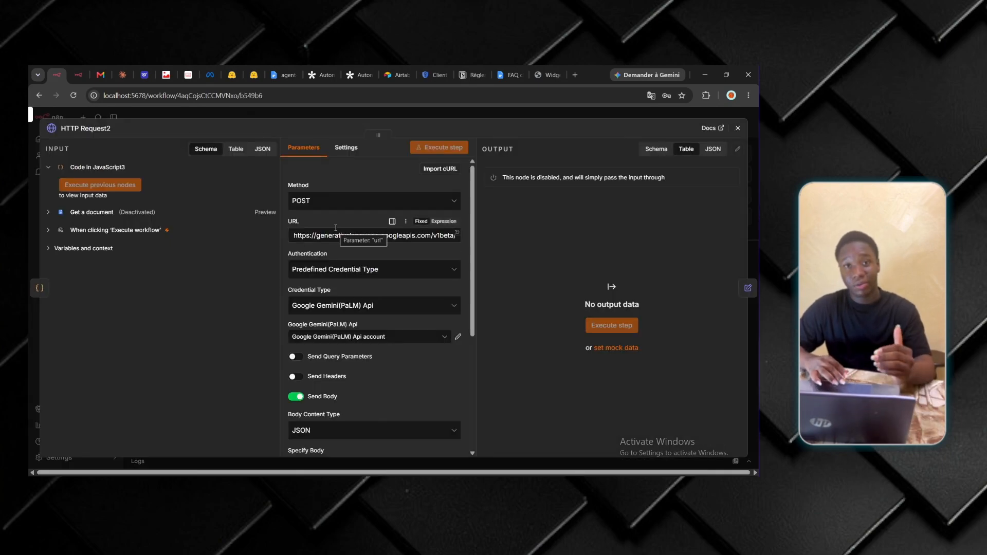
{"action": "left_click", "coordinate": [330, 236]}
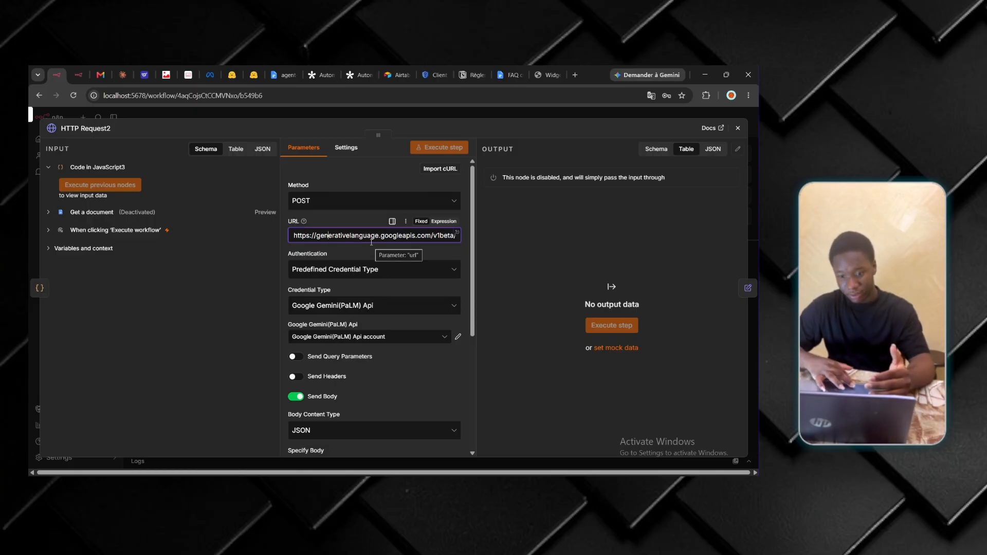
{"action": "scroll", "coordinate": [371, 242], "scroll_direction": "down", "scroll_amount": 5}
{"action": "key", "text": "Escape"}
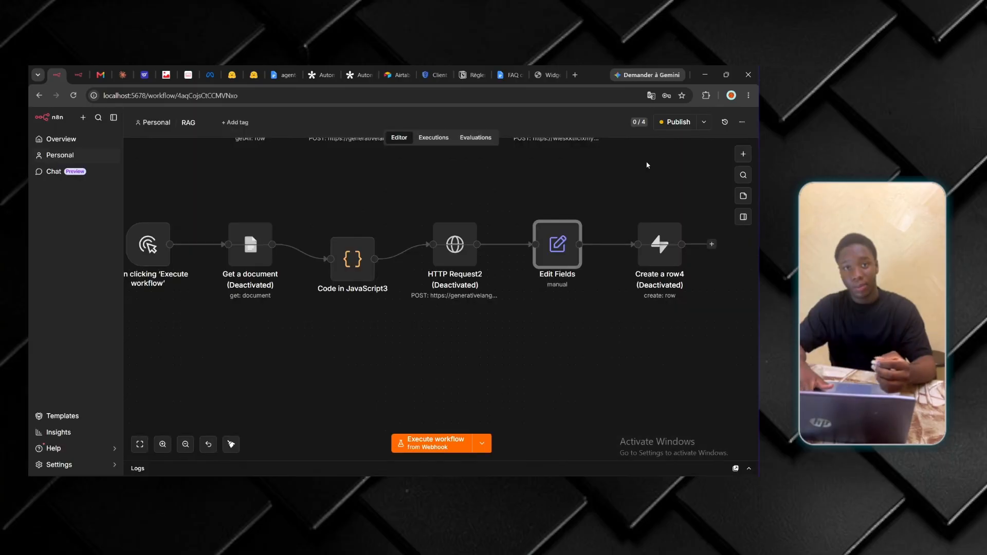
- Review the content and embedding mappings in Edit Fields and the Supabase table settings in Create a row4
{"action": "double_click", "coordinate": [556, 243]}
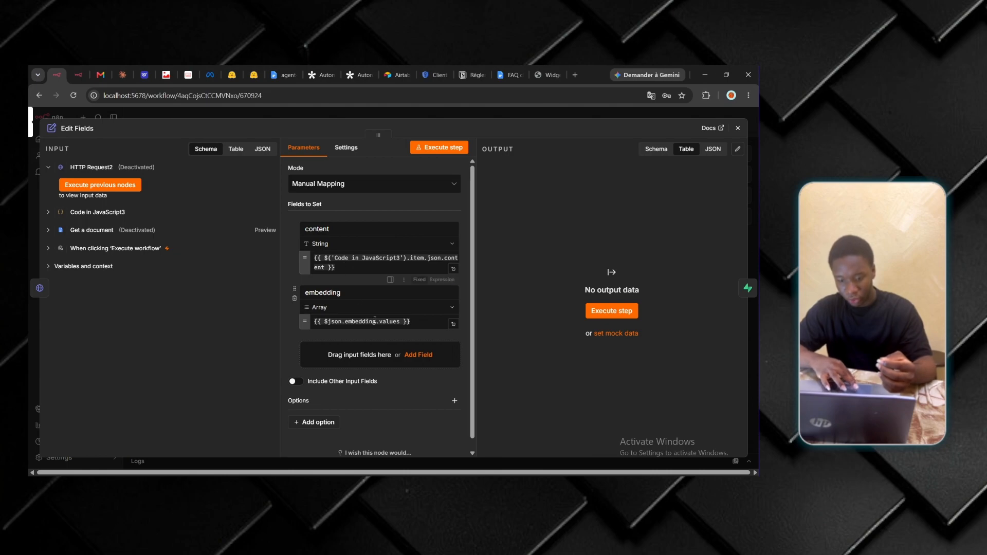
{"action": "left_click", "coordinate": [739, 129]}
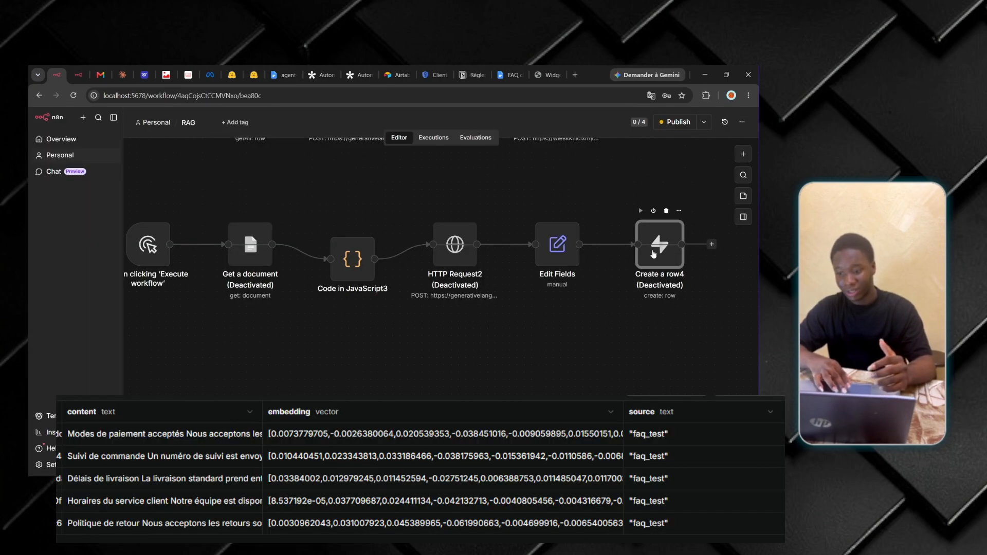
{"action": "double_click", "coordinate": [653, 253]}
{"action": "left_click", "coordinate": [739, 129]}
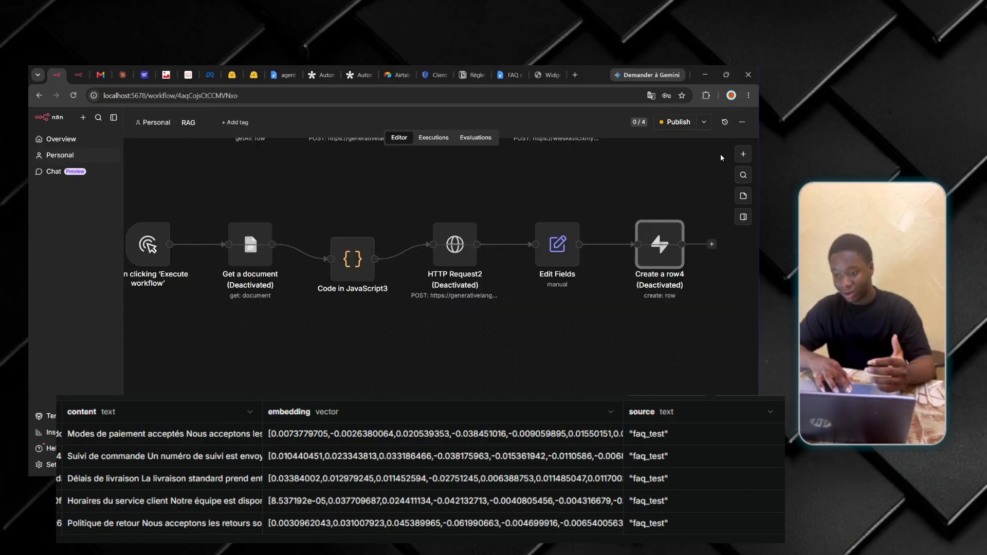
{"action": "double_click", "coordinate": [662, 249]}
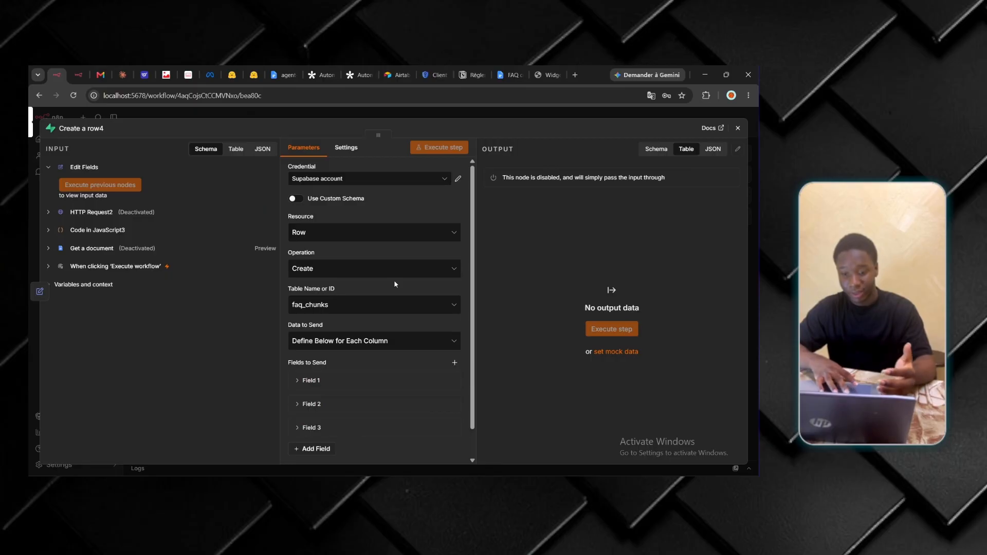
{"action": "key", "text": "Escape"}
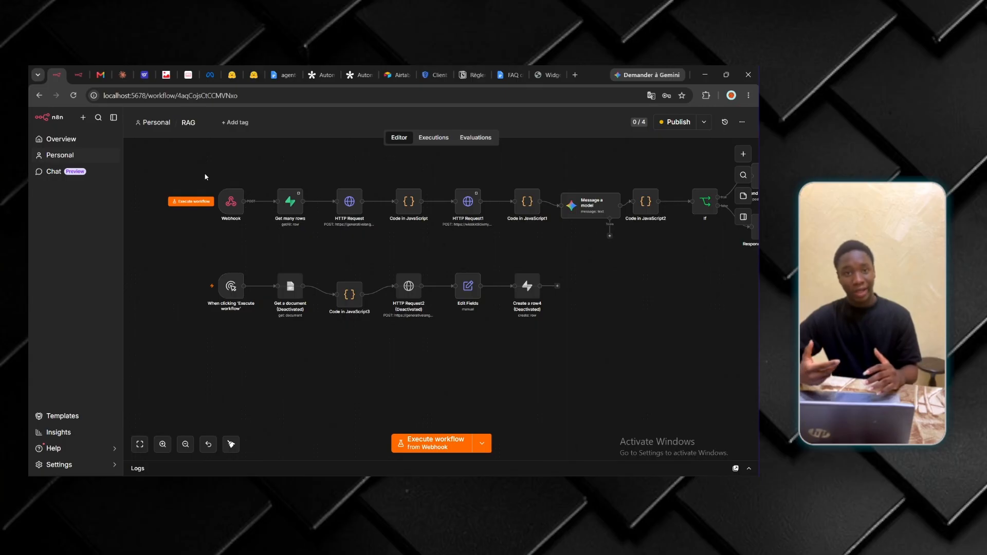
{"action": "left_click_drag", "start_coordinate": [332, 225], "coordinate": [329, 221]}
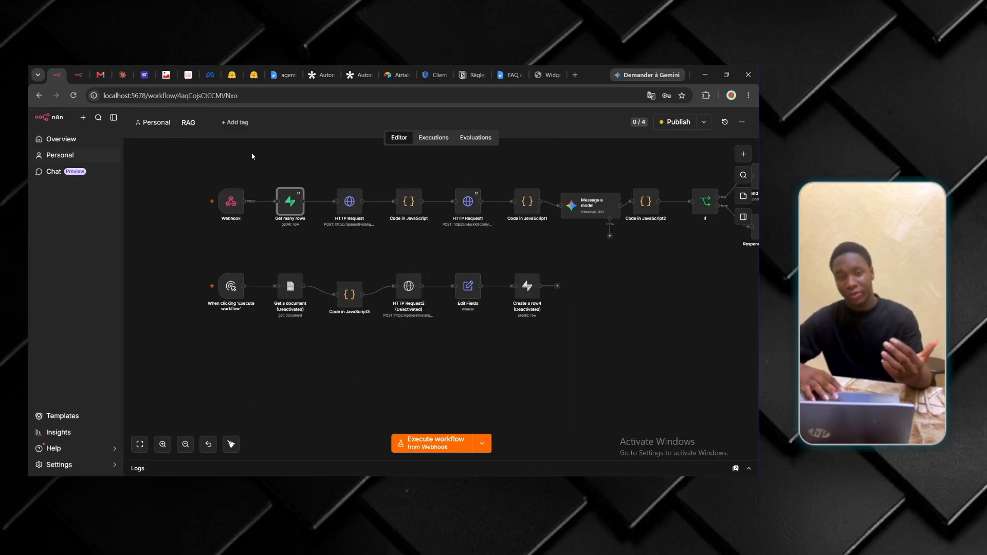
{"action": "mouse_move", "coordinate": [224, 215]}
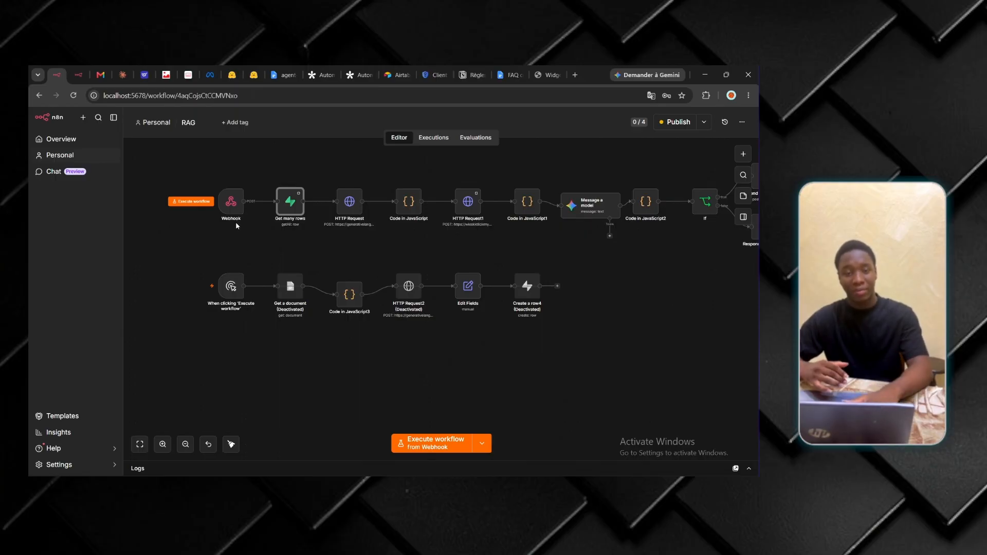
{"action": "left_click", "coordinate": [261, 150]}
{"action": "scroll", "coordinate": [261, 151], "scroll_direction": "up", "scroll_amount": 1}
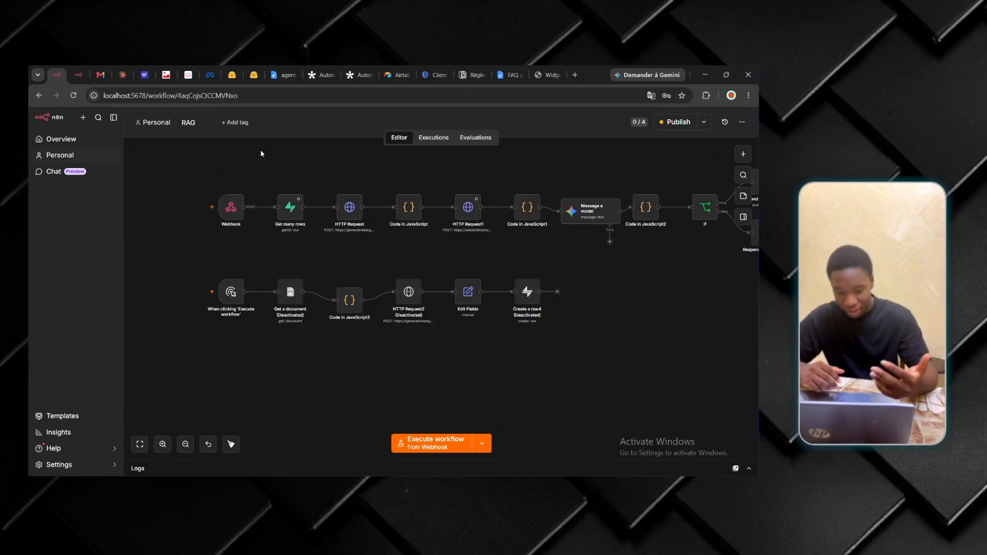
{"action": "mouse_move", "coordinate": [255, 184]}
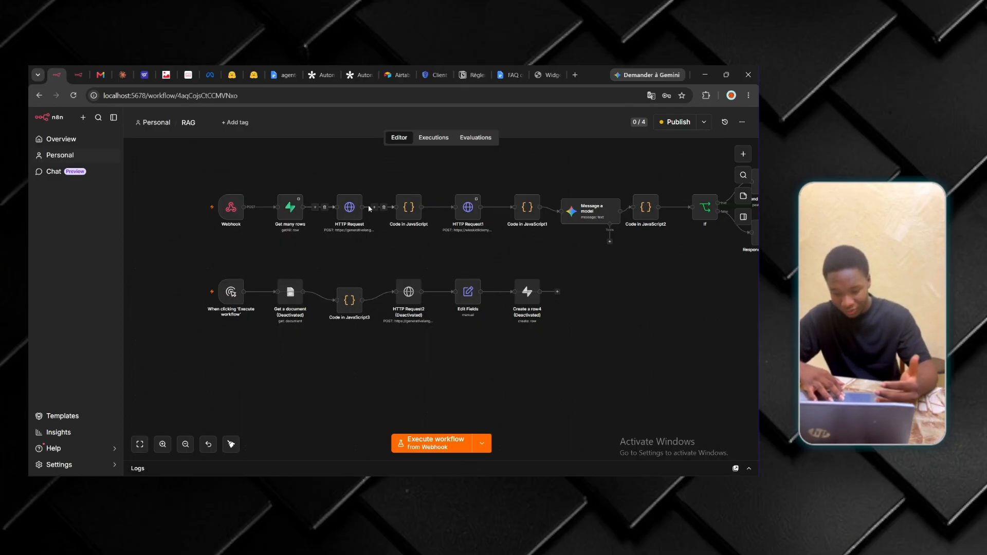
{"action": "scroll", "coordinate": [370, 208], "scroll_direction": "down", "scroll_amount": 1}
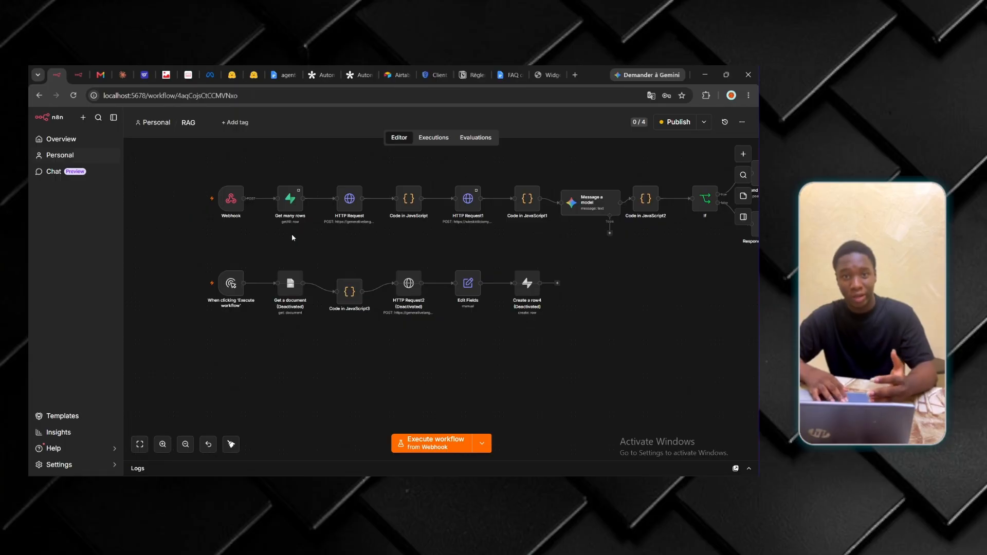
{"action": "scroll", "coordinate": [313, 254], "scroll_direction": "down", "scroll_amount": 1}
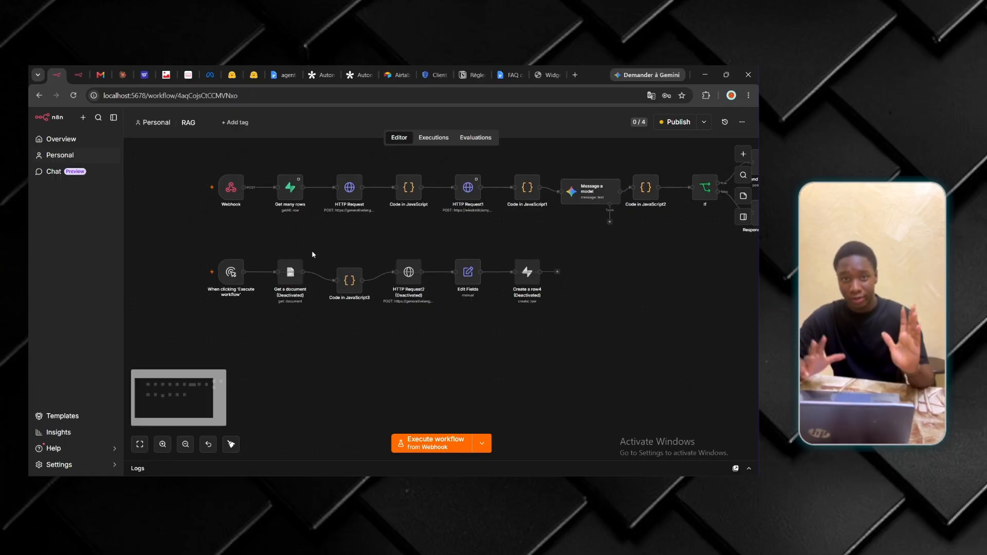
{"action": "scroll", "coordinate": [367, 302], "scroll_direction": "down", "scroll_amount": 3}
{"action": "scroll", "coordinate": [368, 303], "scroll_direction": "up", "scroll_amount": 4}
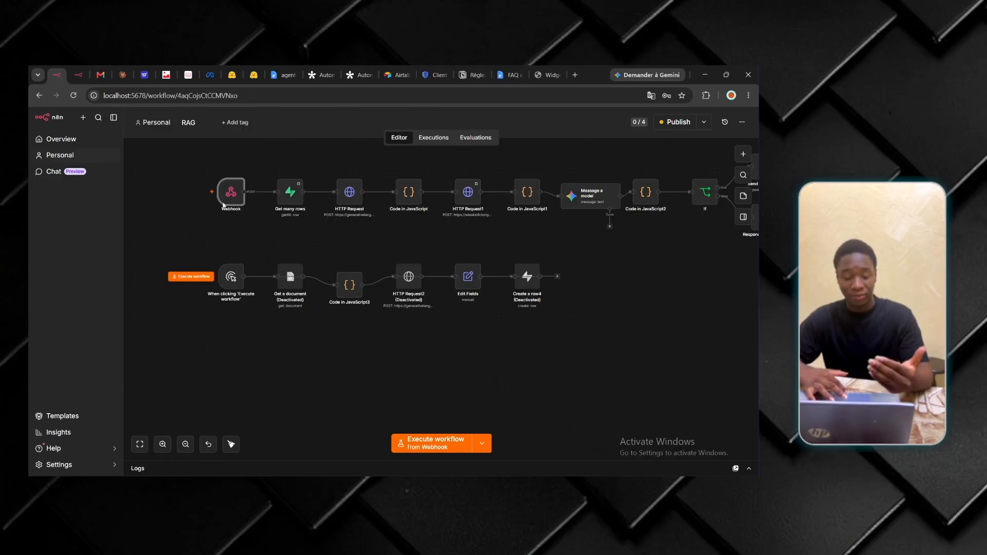
- Review the Get many rows node's Supabase settings, including the conversations table, row limit, sort order and session_id filter
{"action": "mouse_move", "coordinate": [224, 197]}
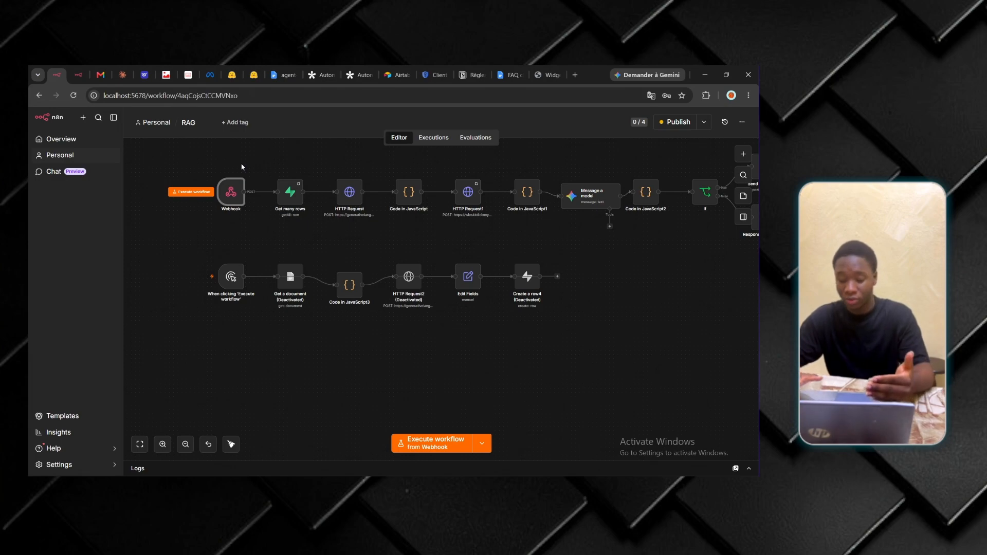
{"action": "scroll", "coordinate": [225, 216], "scroll_direction": "right", "scroll_amount": 2}
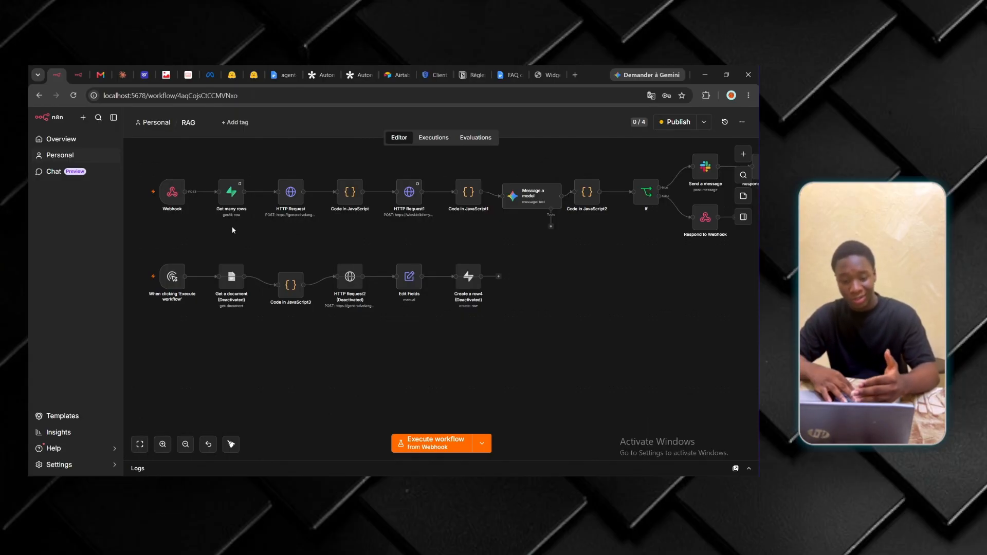
{"action": "left_click", "coordinate": [233, 196]}
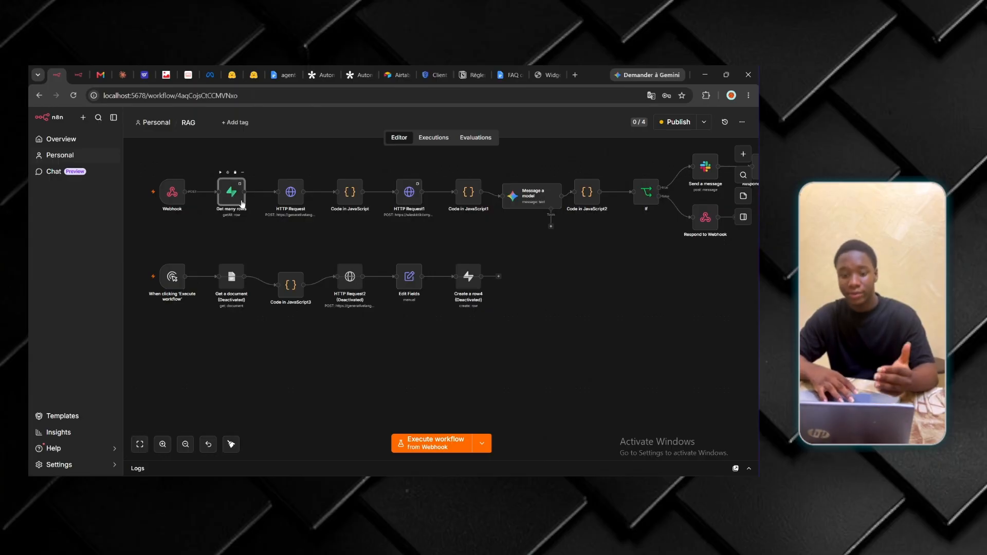
{"action": "double_click", "coordinate": [233, 196]}
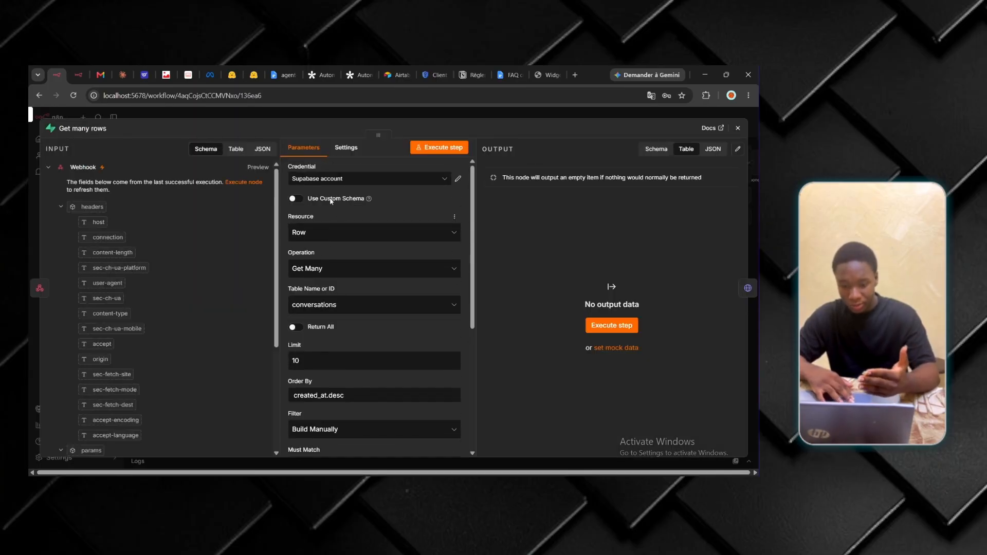
{"action": "scroll", "coordinate": [333, 272], "scroll_direction": "down", "scroll_amount": 1}
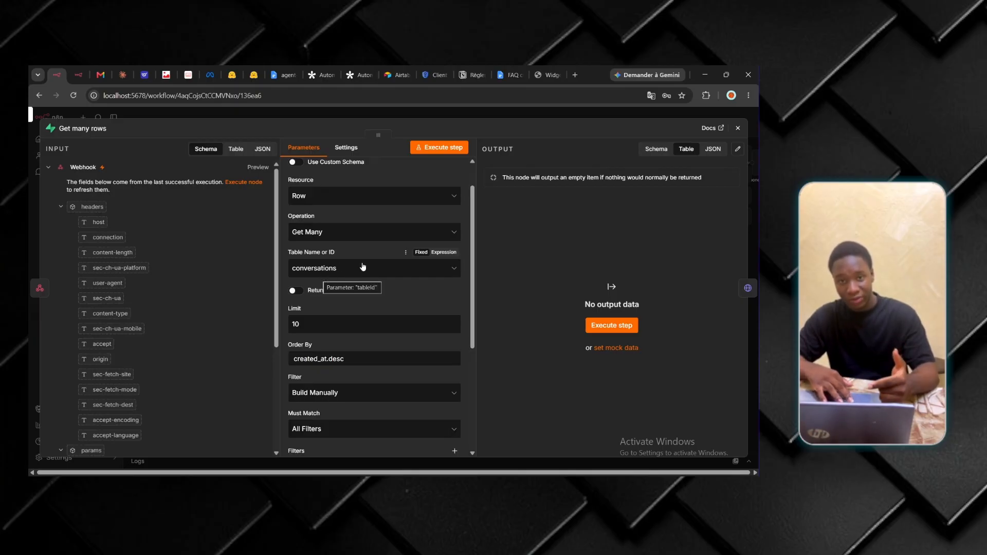
{"action": "scroll", "coordinate": [363, 267], "scroll_direction": "down", "scroll_amount": 1}
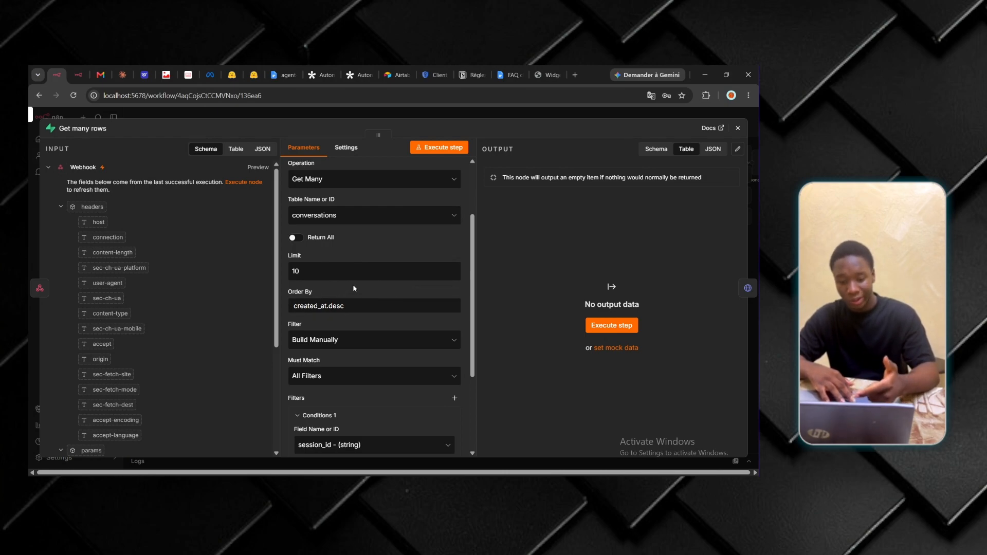
{"action": "scroll", "coordinate": [353, 288], "scroll_direction": "down", "scroll_amount": 1}
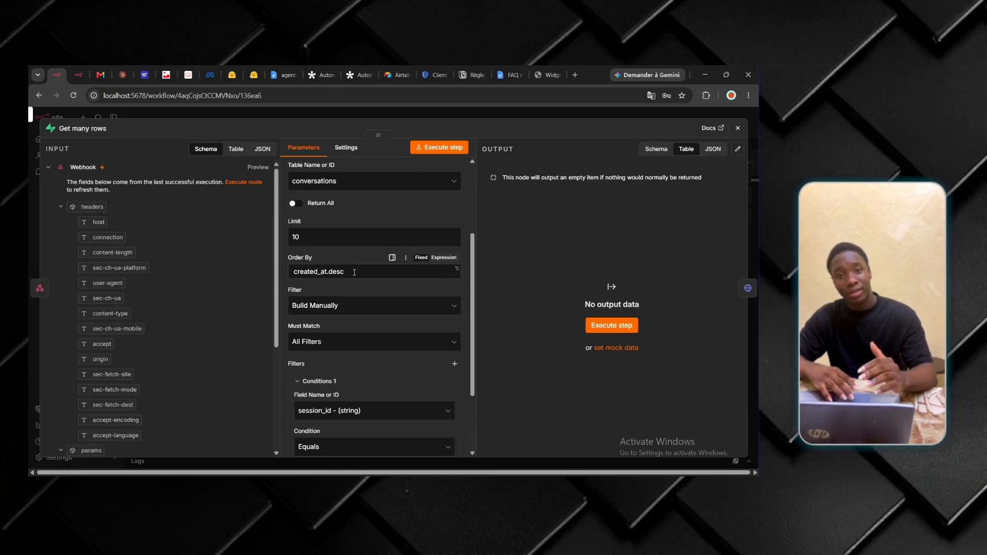
{"action": "scroll", "coordinate": [354, 274], "scroll_direction": "down", "scroll_amount": 1}
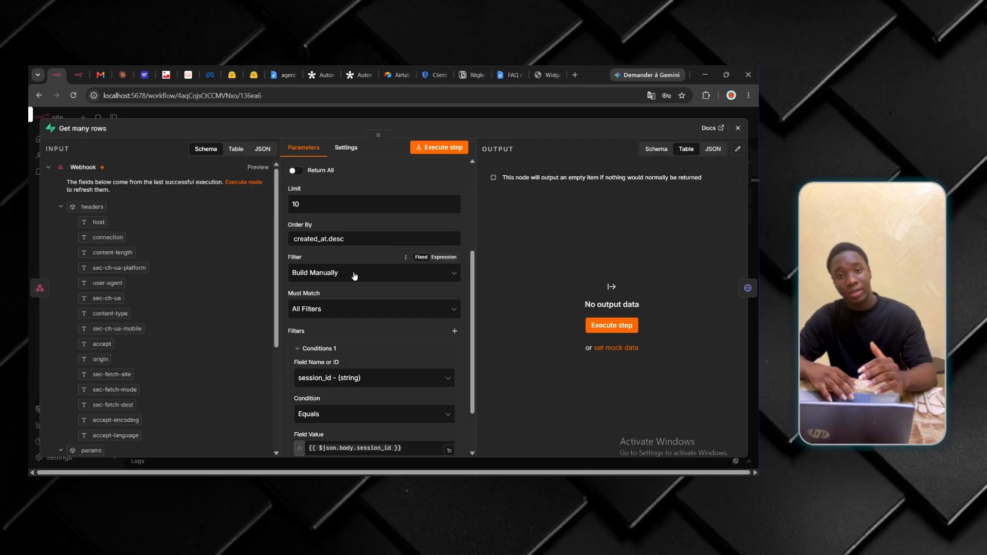
{"action": "scroll", "coordinate": [354, 273], "scroll_direction": "down", "scroll_amount": 2}
{"action": "scroll", "coordinate": [336, 256], "scroll_direction": "up", "scroll_amount": 6}
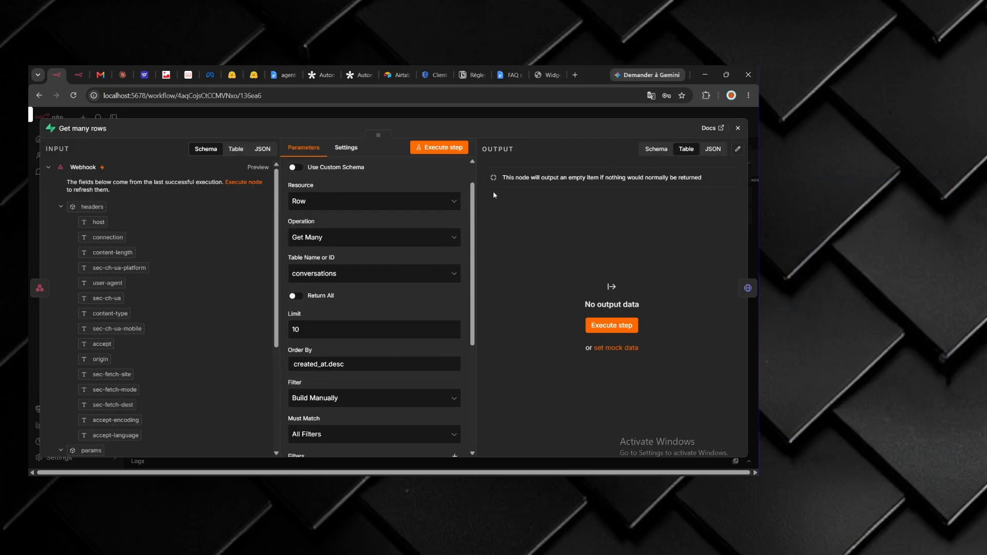
{"action": "scroll", "coordinate": [416, 268], "scroll_direction": "down", "scroll_amount": 5}
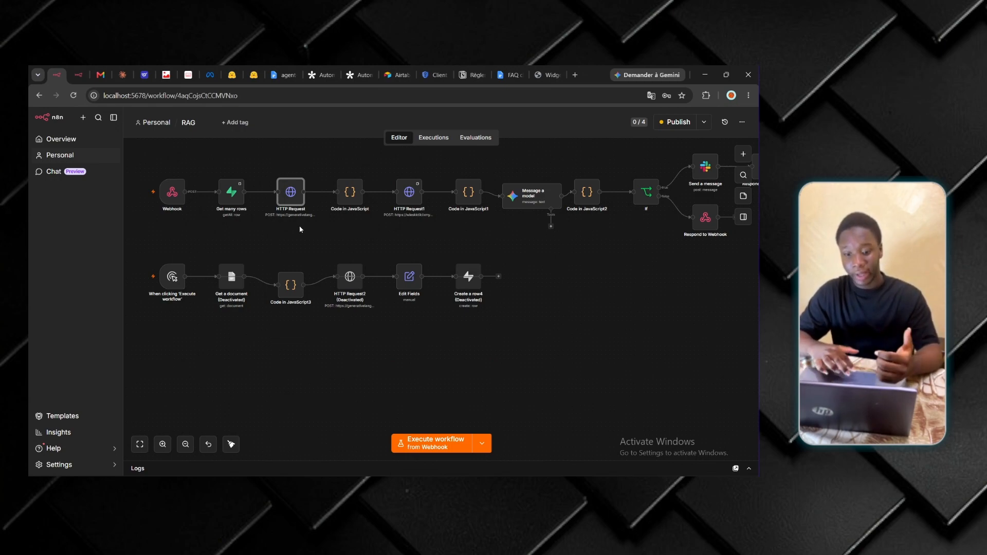
- Open the HTTP Request node after Get many rows and examine its Gemini credential and JSON body
{"action": "mouse_move", "coordinate": [303, 206]}
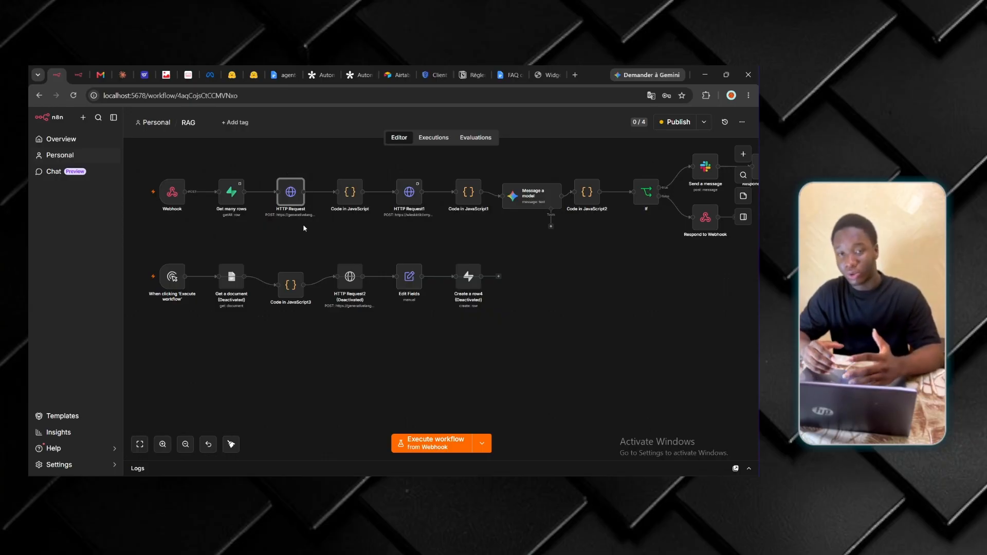
{"action": "double_click", "coordinate": [297, 191]}
{"action": "scroll", "coordinate": [355, 306], "scroll_direction": "down", "scroll_amount": 2}
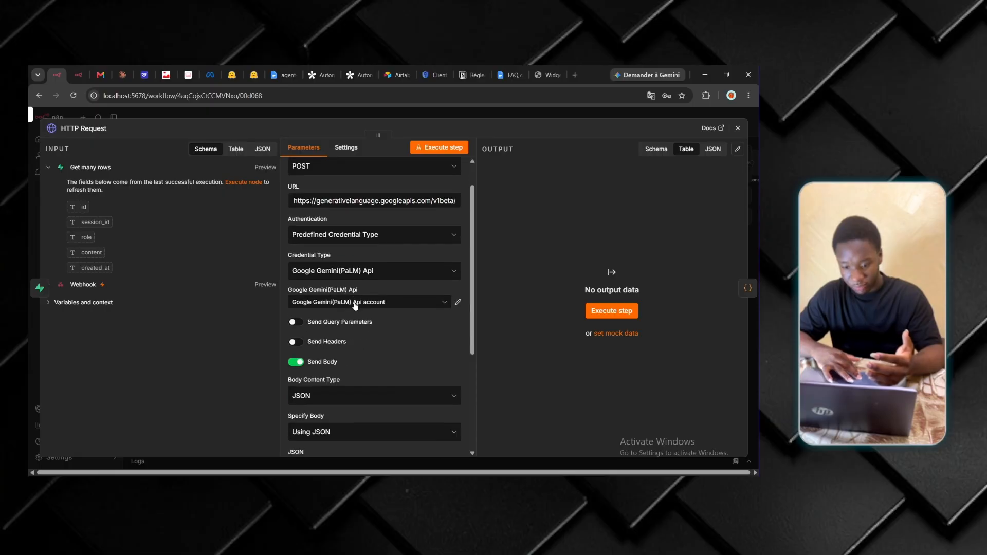
{"action": "scroll", "coordinate": [354, 306], "scroll_direction": "down", "scroll_amount": 4}
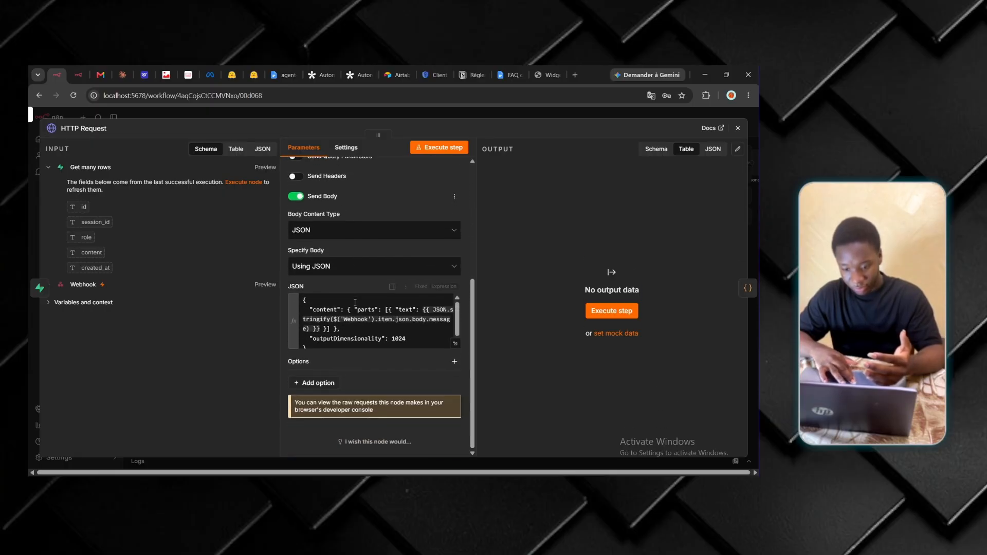
{"action": "scroll", "coordinate": [355, 302], "scroll_direction": "down", "scroll_amount": 1}
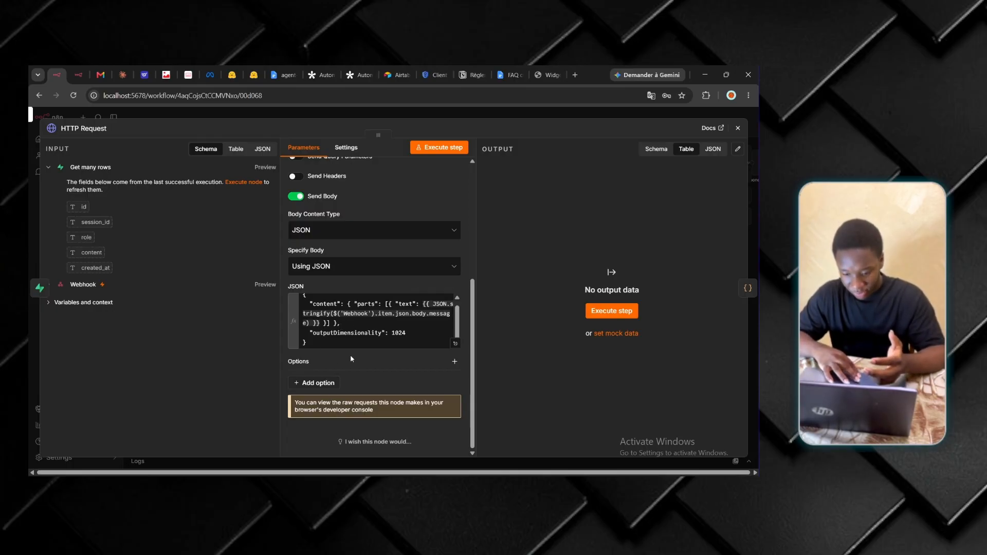
{"action": "scroll", "coordinate": [431, 324], "scroll_direction": "up", "scroll_amount": 1}
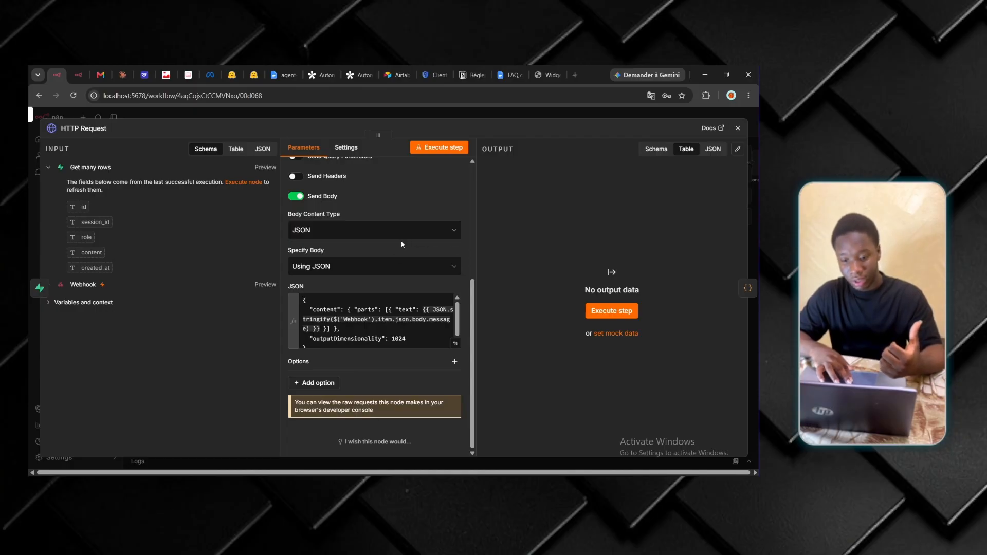
- Recheck the HTTP Request node's method, URL and body content settings, and return to the workflow canvas
{"action": "scroll", "coordinate": [398, 249], "scroll_direction": "up", "scroll_amount": 5}
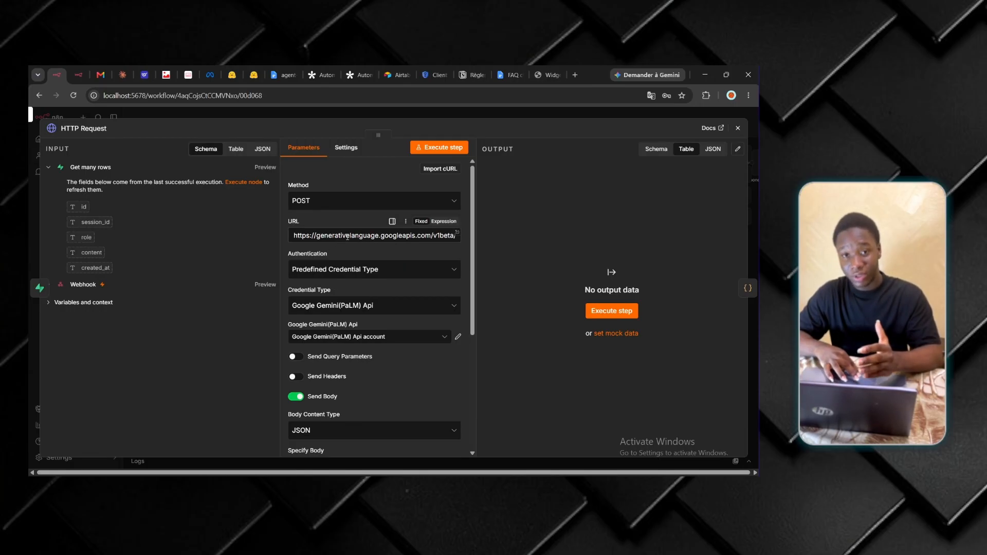
{"action": "scroll", "coordinate": [347, 242], "scroll_direction": "down", "scroll_amount": 3}
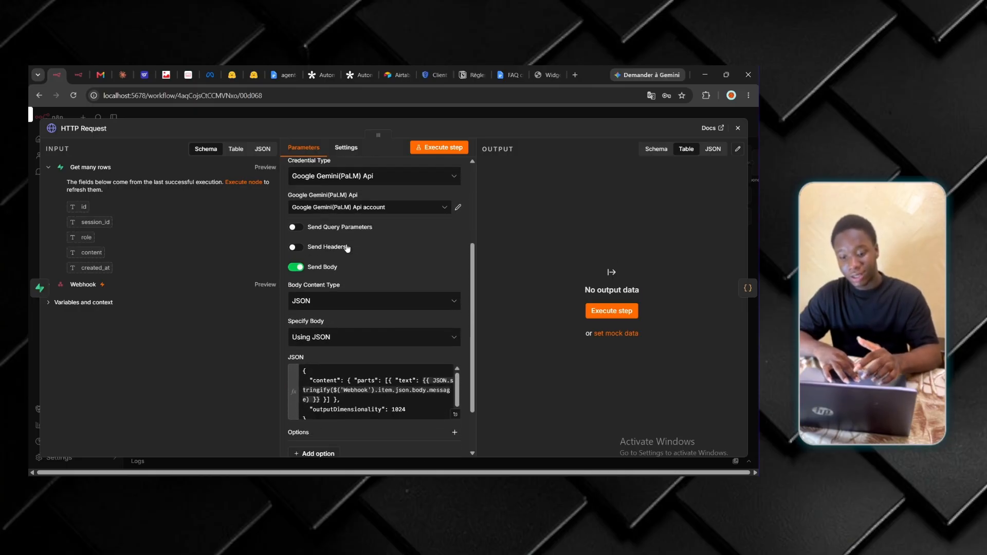
{"action": "scroll", "coordinate": [347, 248], "scroll_direction": "down", "scroll_amount": 2}
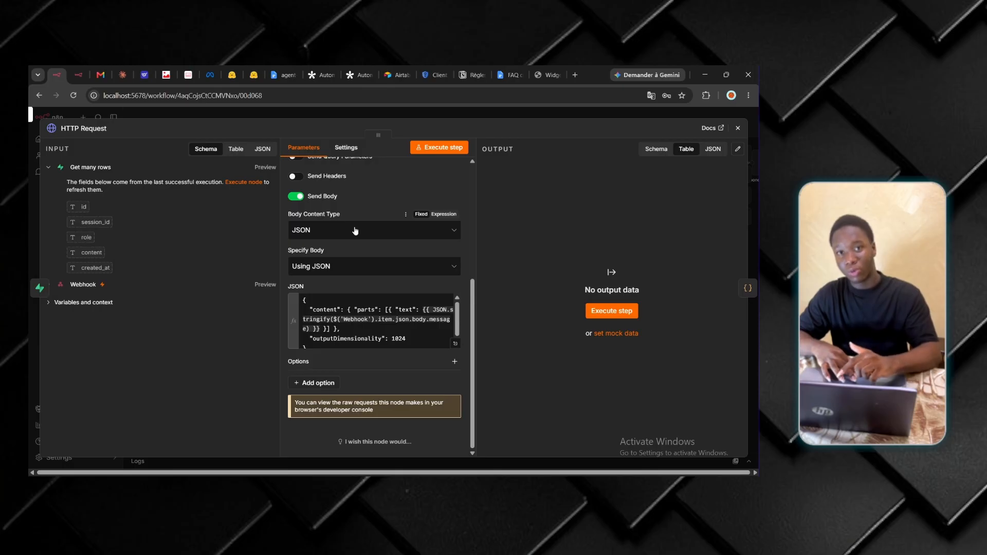
{"action": "scroll", "coordinate": [338, 230], "scroll_direction": "up", "scroll_amount": 2}
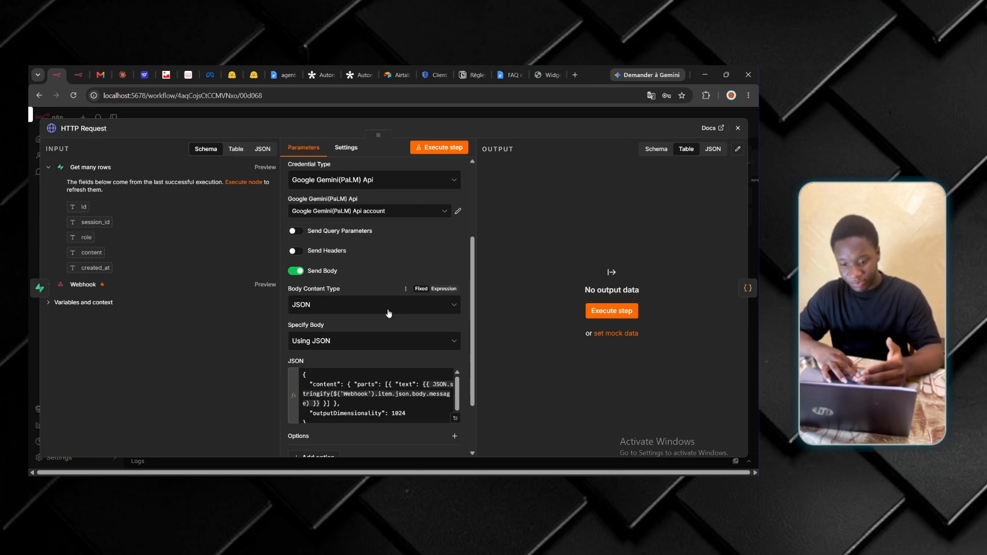
{"action": "scroll", "coordinate": [389, 313], "scroll_direction": "down", "scroll_amount": 1}
{"action": "scroll", "coordinate": [389, 313], "scroll_direction": "down", "scroll_amount": 1}
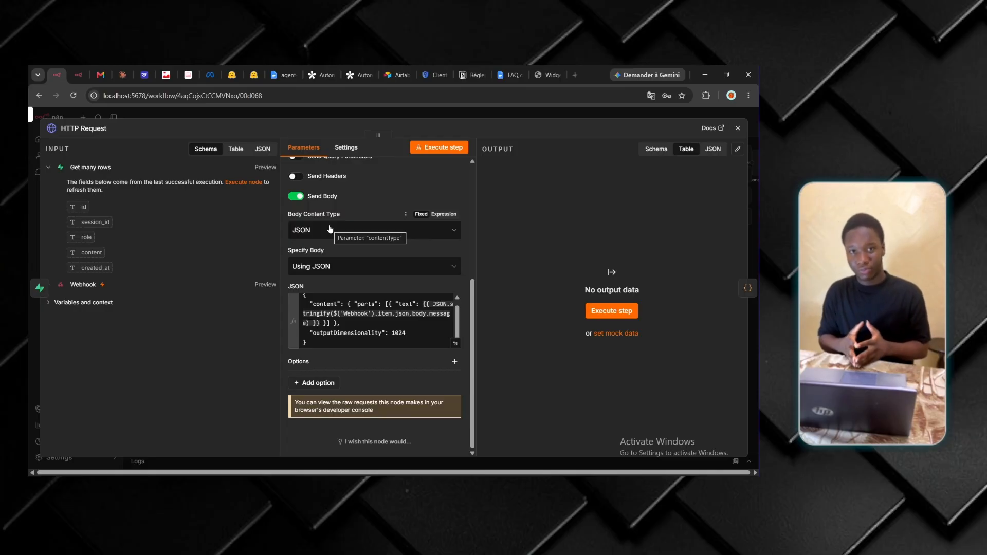
{"action": "scroll", "coordinate": [331, 229], "scroll_direction": "up", "scroll_amount": 10}
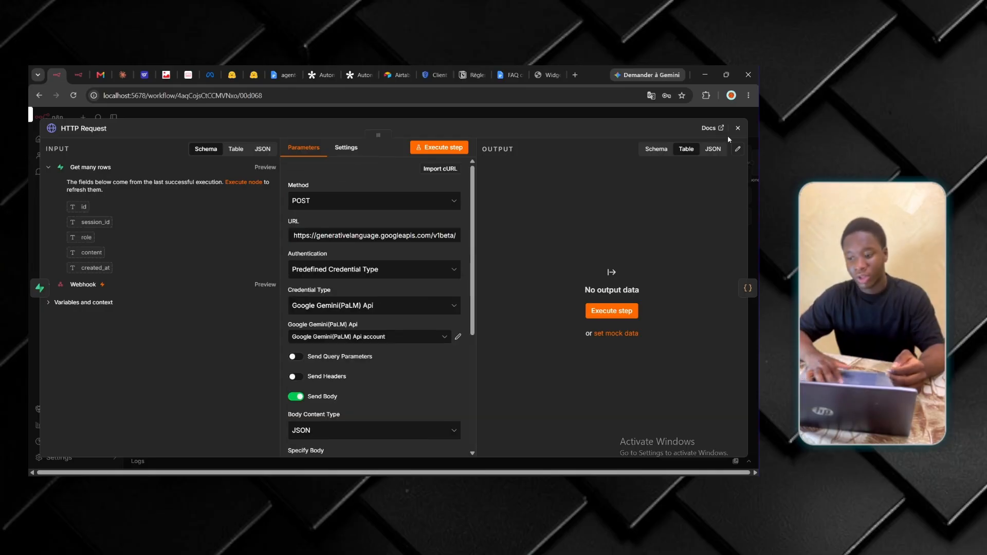
{"action": "left_click", "coordinate": [738, 128]}
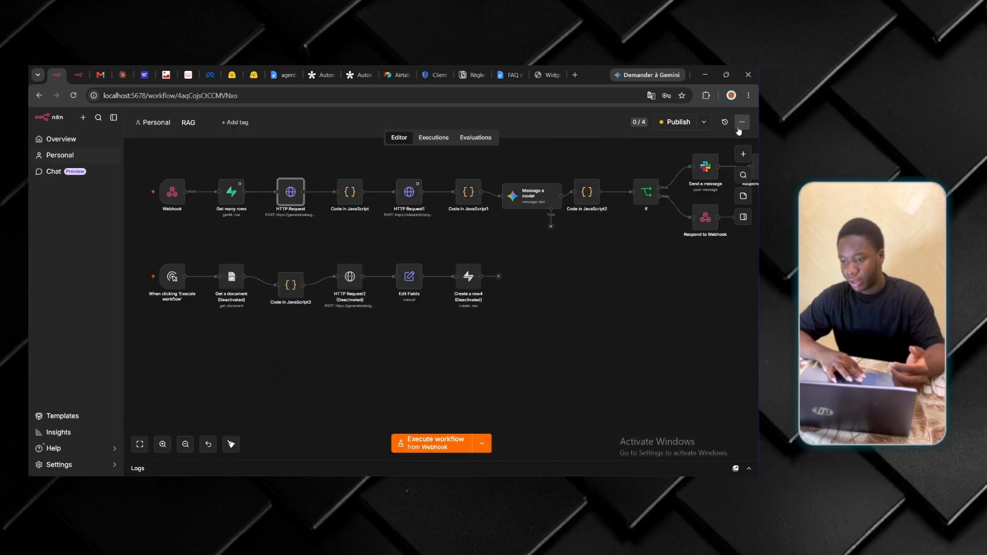
- Inspect the question and embedding fields returned by the script in the Code in JavaScript node, and close it
{"action": "left_click", "coordinate": [355, 198]}
{"action": "double_click", "coordinate": [355, 199]}
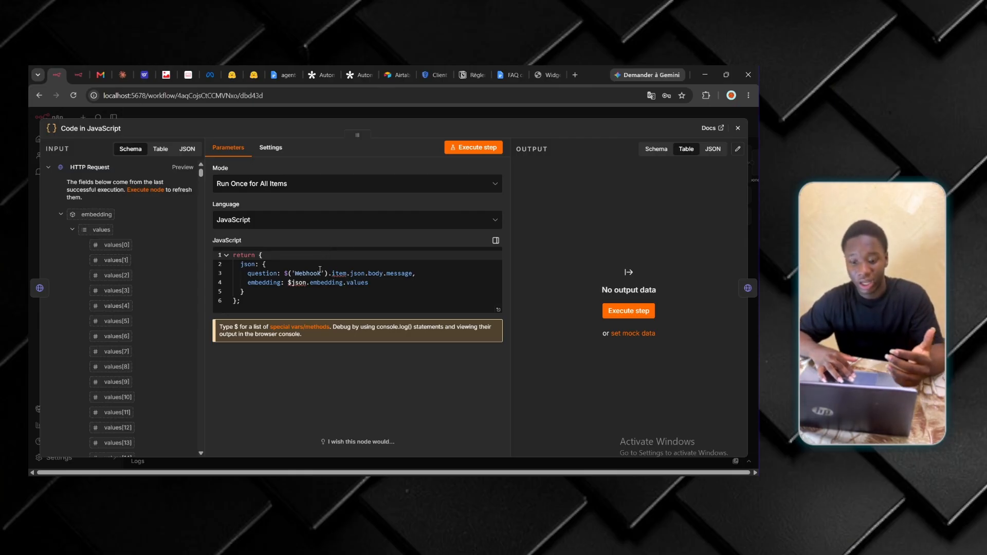
{"action": "mouse_move", "coordinate": [290, 284]}
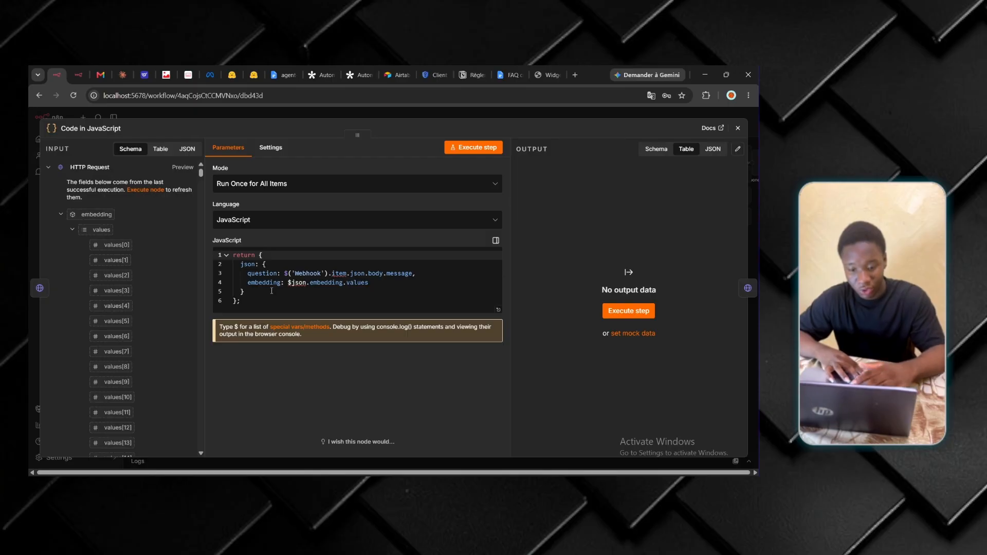
{"action": "key", "text": "Escape"}
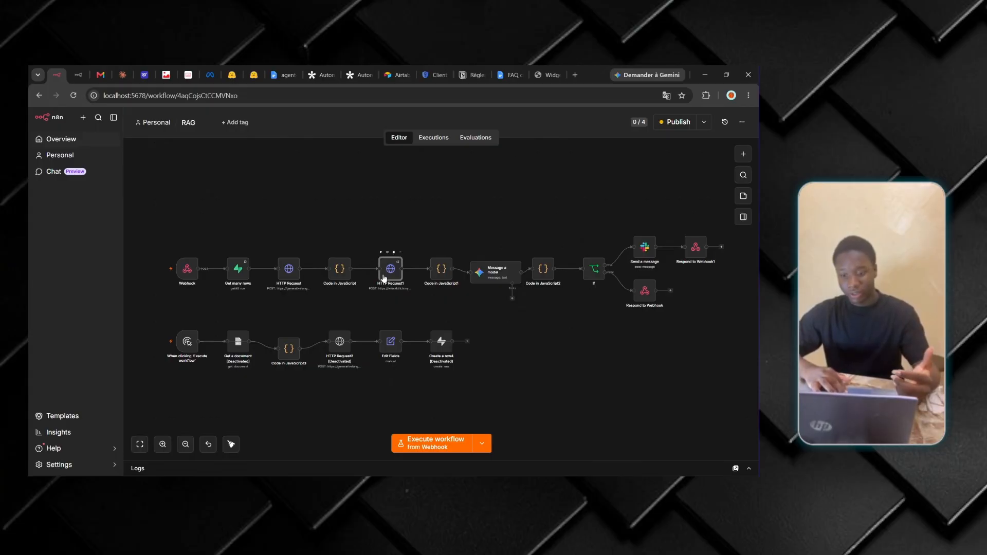
- Review the HTTP Request1 node's Supabase URL, credential and JSON body with the query embedding, match threshold and match count
{"action": "double_click", "coordinate": [390, 269]}
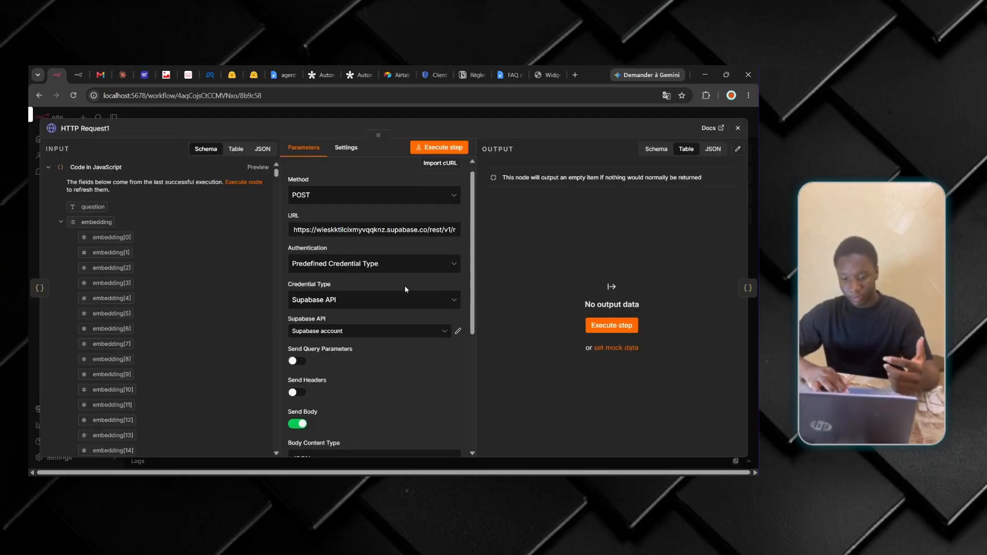
{"action": "scroll", "coordinate": [405, 285], "scroll_direction": "down", "scroll_amount": 1}
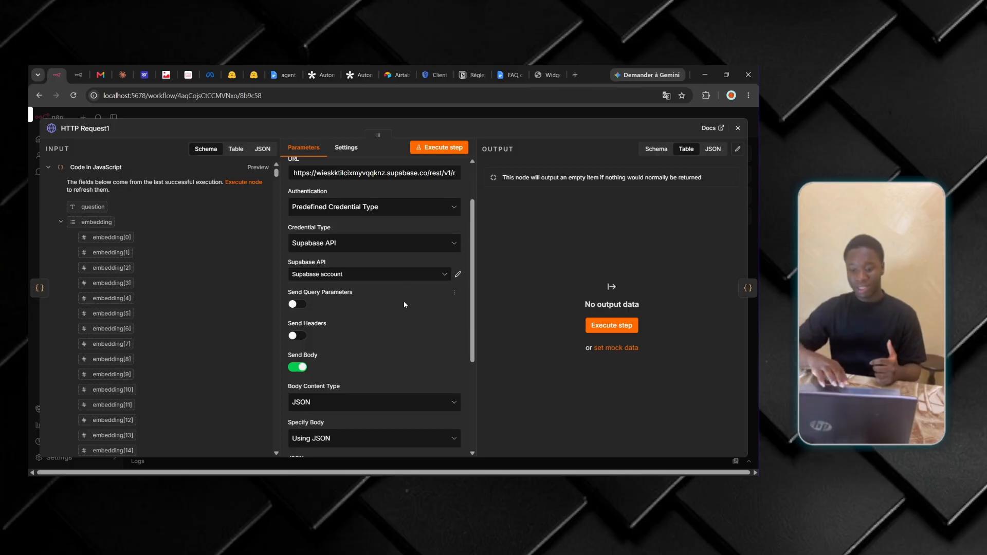
{"action": "scroll", "coordinate": [402, 309], "scroll_direction": "down", "scroll_amount": 1}
{"action": "scroll", "coordinate": [401, 320], "scroll_direction": "down", "scroll_amount": 3}
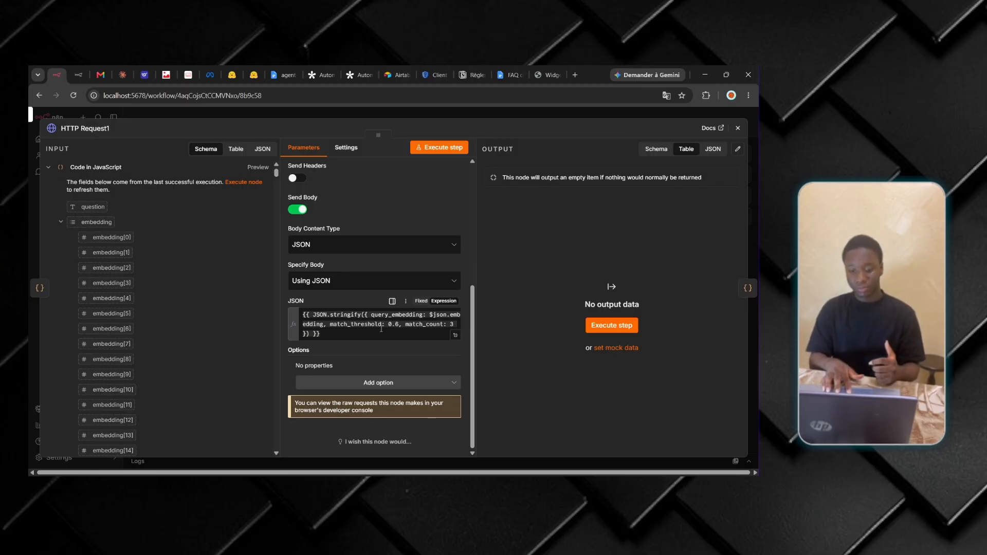
{"action": "scroll", "coordinate": [393, 293], "scroll_direction": "up", "scroll_amount": 1}
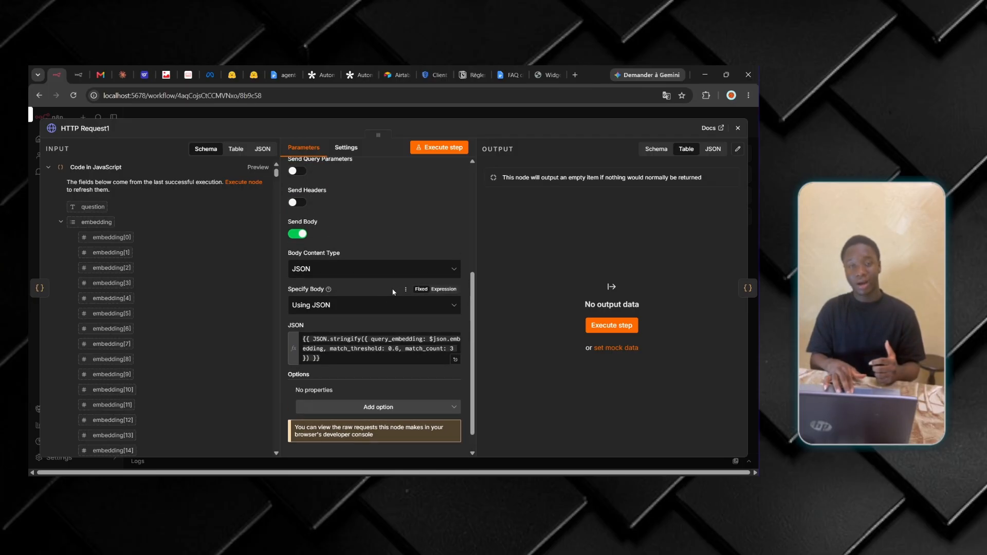
{"action": "scroll", "coordinate": [395, 229], "scroll_direction": "up", "scroll_amount": 1}
{"action": "scroll", "coordinate": [395, 228], "scroll_direction": "down", "scroll_amount": 2}
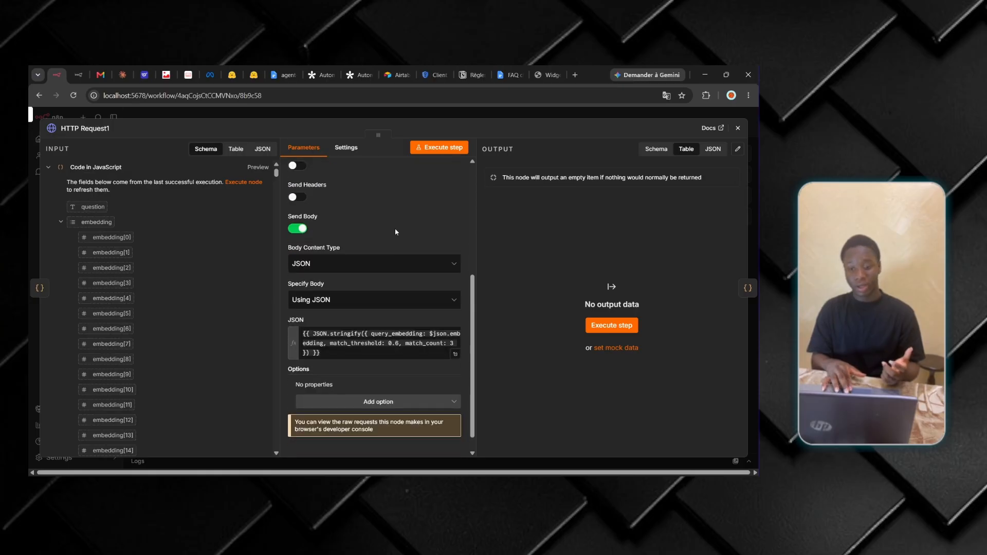
{"action": "scroll", "coordinate": [396, 232], "scroll_direction": "down", "scroll_amount": 1}
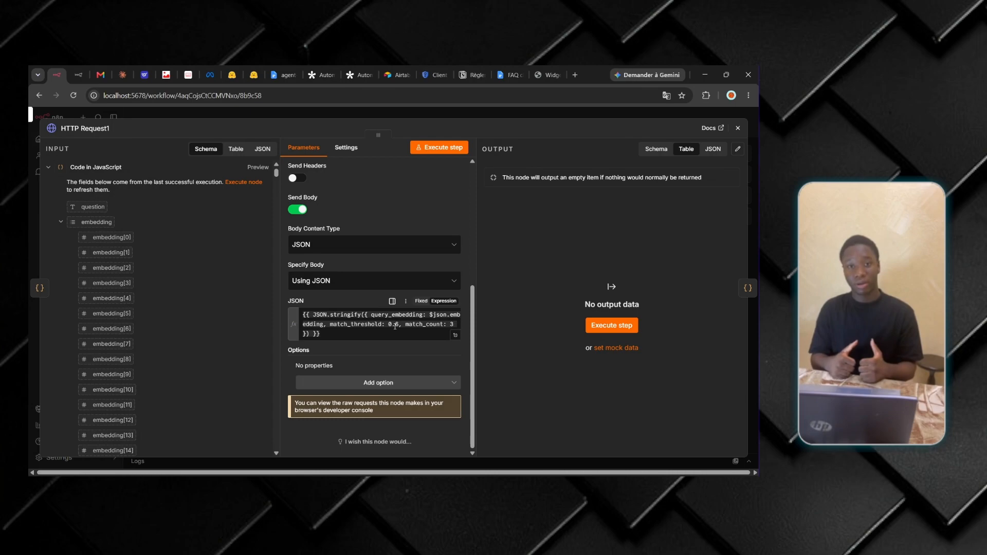
{"action": "scroll", "coordinate": [395, 327], "scroll_direction": "up", "scroll_amount": 3}
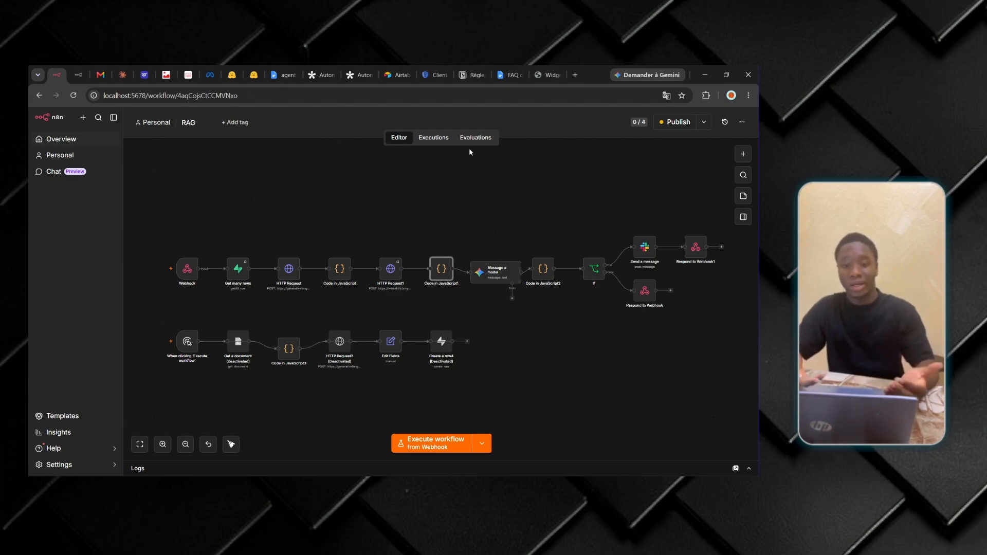
- Open the Code in JavaScript1 node and examine how its script defines the history, ragResults and question constants
{"action": "double_click", "coordinate": [444, 271]}
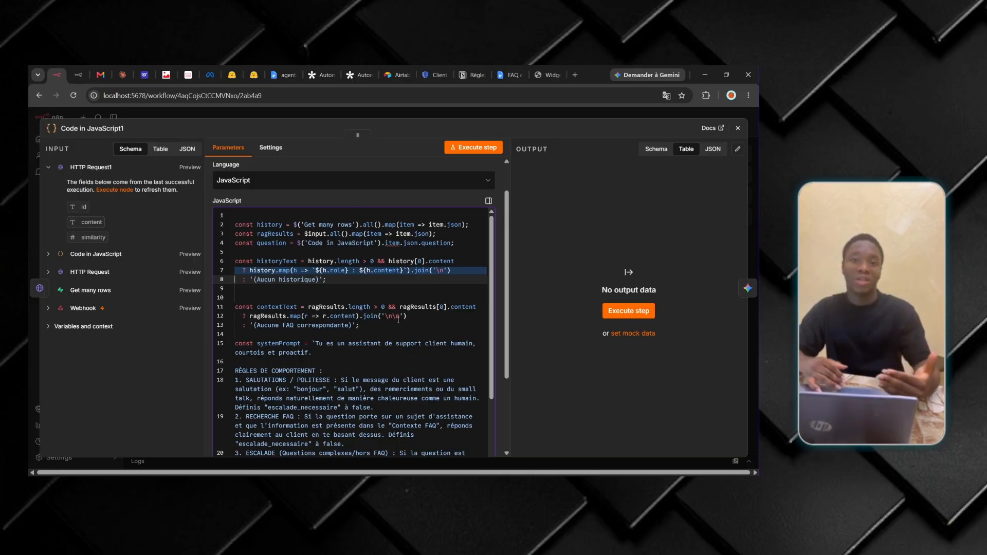
{"action": "scroll", "coordinate": [310, 323], "scroll_direction": "down", "scroll_amount": 1}
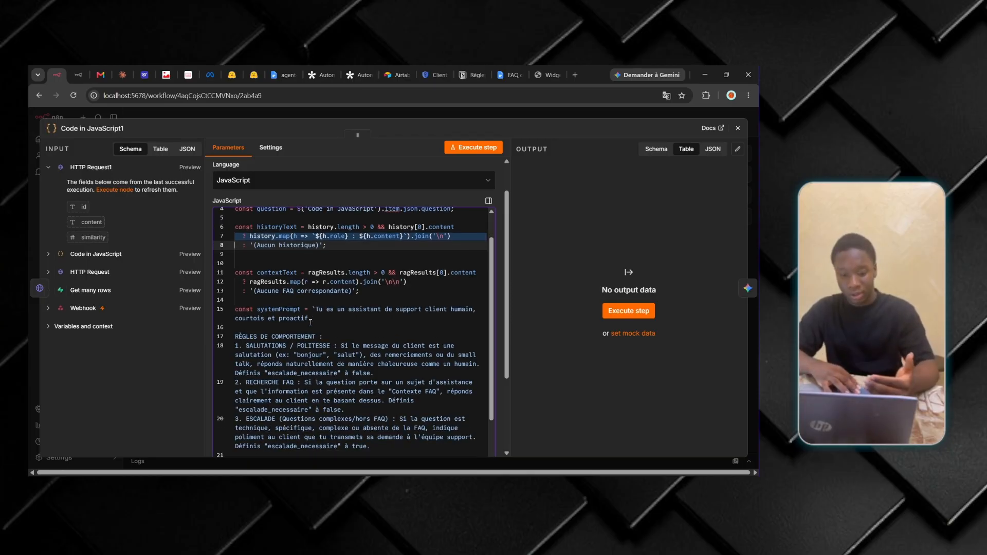
{"action": "scroll", "coordinate": [310, 322], "scroll_direction": "up", "scroll_amount": 1}
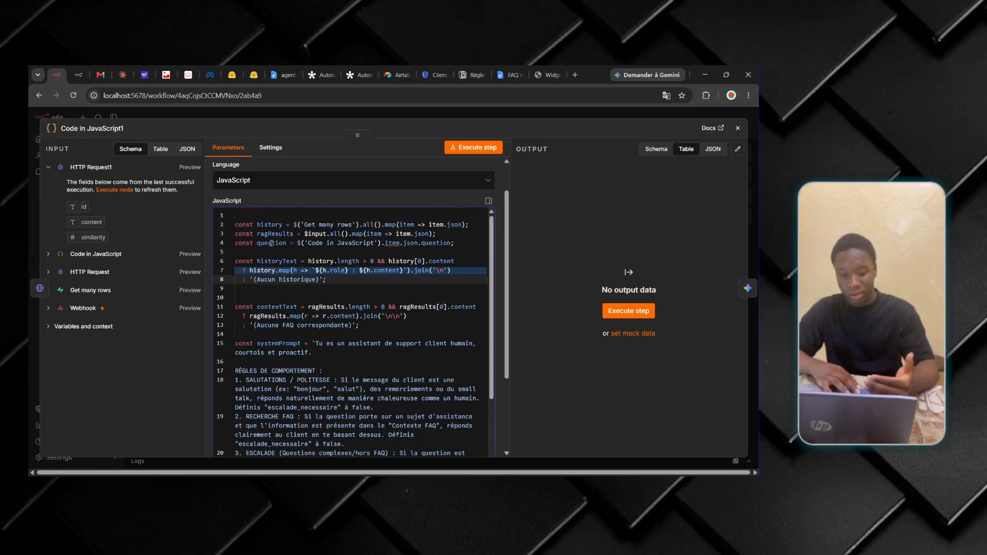
{"action": "scroll", "coordinate": [291, 266], "scroll_direction": "down", "scroll_amount": 1}
{"action": "scroll", "coordinate": [292, 265], "scroll_direction": "up", "scroll_amount": 1}
{"action": "scroll", "coordinate": [292, 266], "scroll_direction": "up", "scroll_amount": 1}
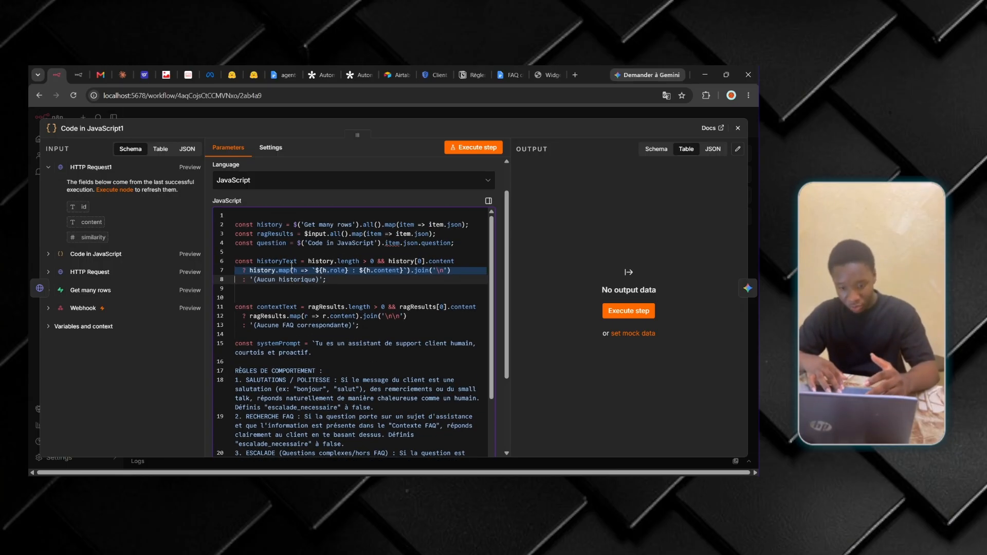
- Highlight the contextText and historyText definitions in the Code in JavaScript1 script to examine how the FAQ results and conversation history are joined
{"action": "scroll", "coordinate": [291, 266], "scroll_direction": "down", "scroll_amount": 3}
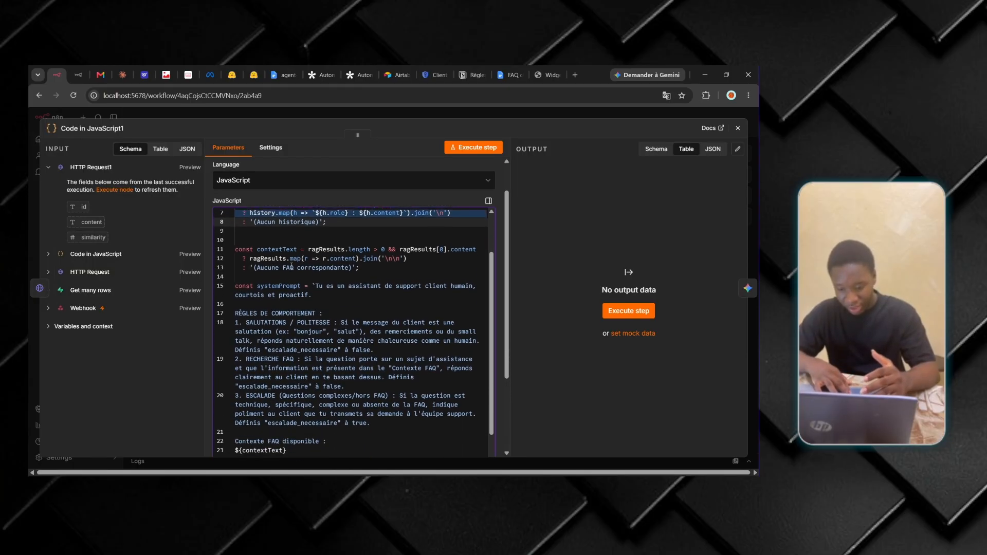
{"action": "scroll", "coordinate": [296, 265], "scroll_direction": "down", "scroll_amount": 1}
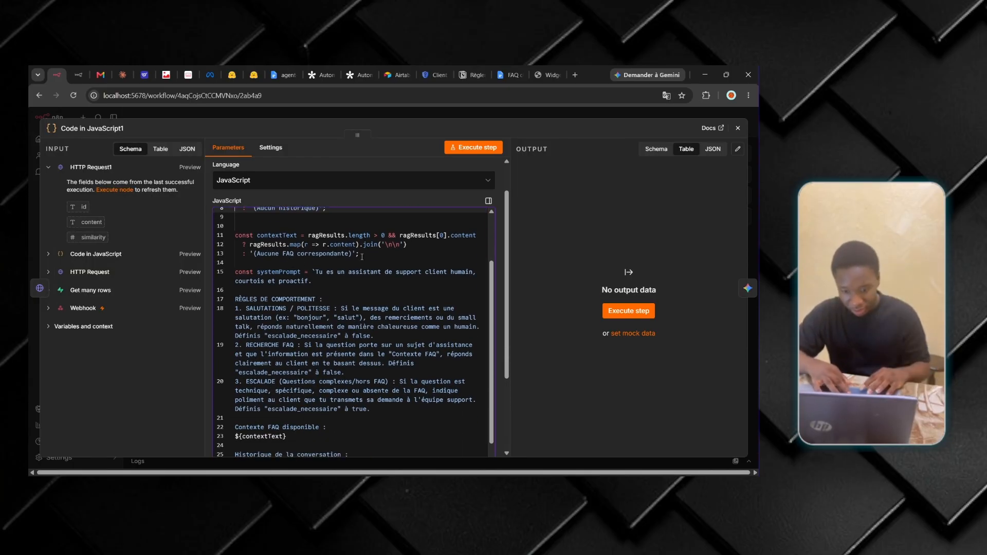
{"action": "left_click_drag", "start_coordinate": [362, 257], "coordinate": [236, 237]}
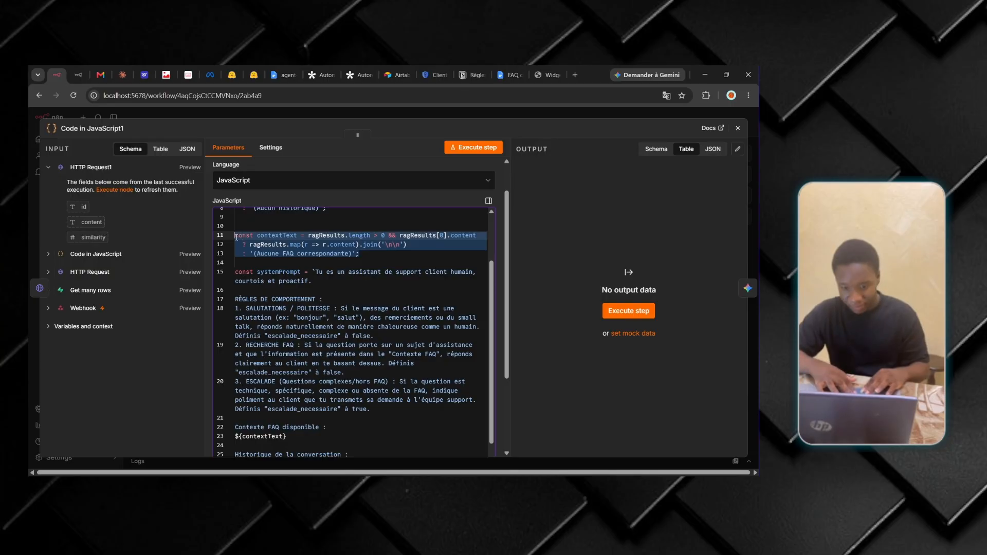
{"action": "left_click", "coordinate": [250, 254]}
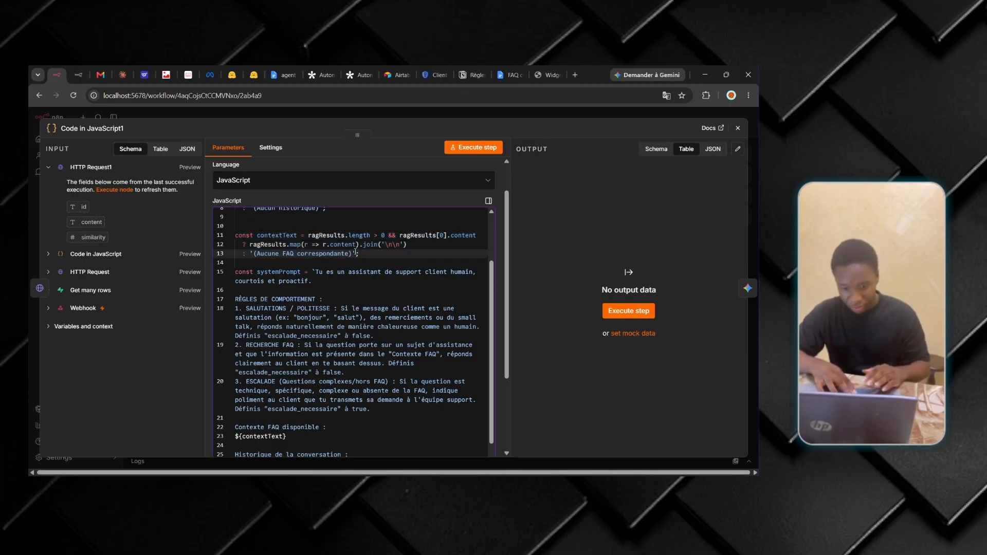
{"action": "scroll", "coordinate": [356, 252], "scroll_direction": "up", "scroll_amount": 3}
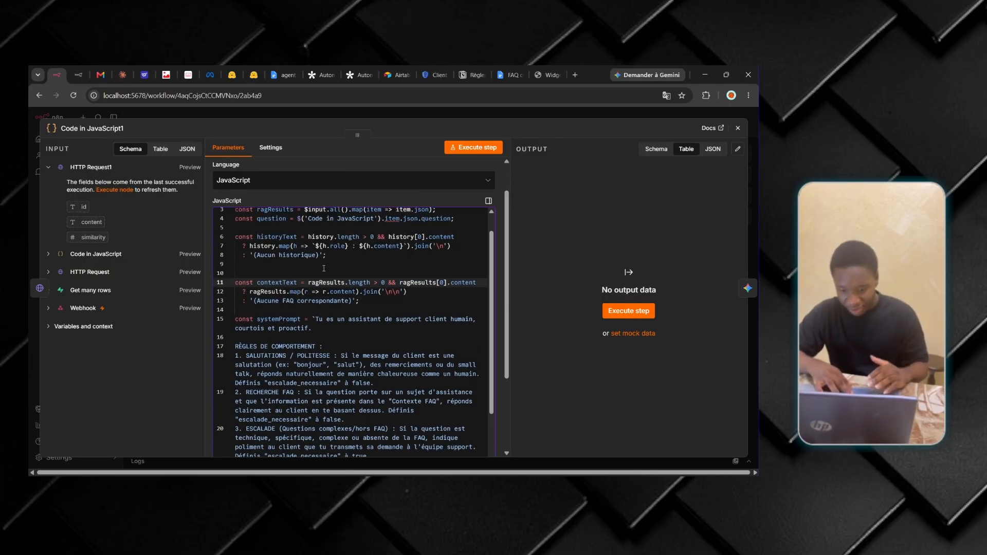
{"action": "left_click_drag", "start_coordinate": [326, 255], "coordinate": [237, 242]}
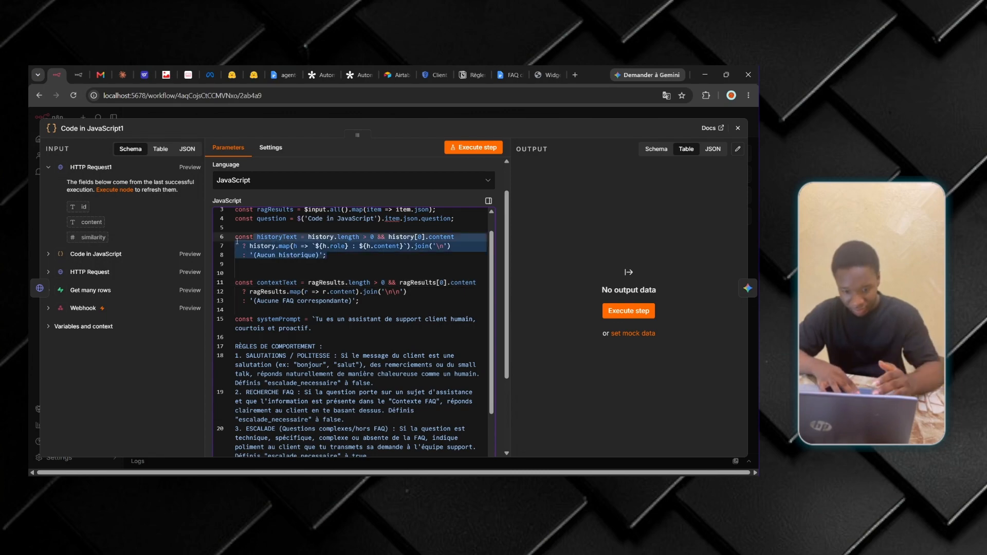
- Read the system prompt's behaviour rules on greetings, FAQ search and escalation, along with the FAQ context and conversation history placeholders
{"action": "scroll", "coordinate": [237, 242], "scroll_direction": "down", "scroll_amount": 3}
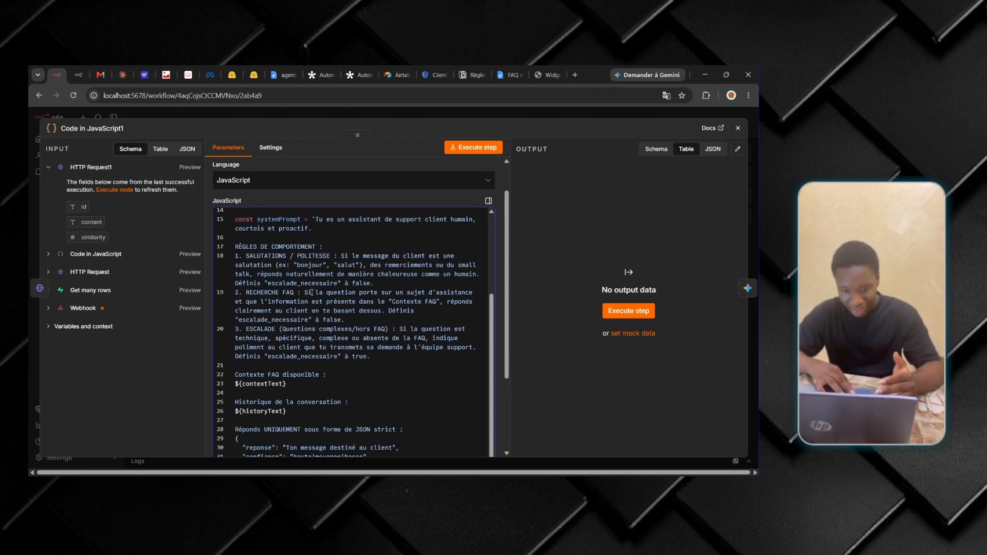
{"action": "scroll", "coordinate": [292, 267], "scroll_direction": "down", "scroll_amount": 1}
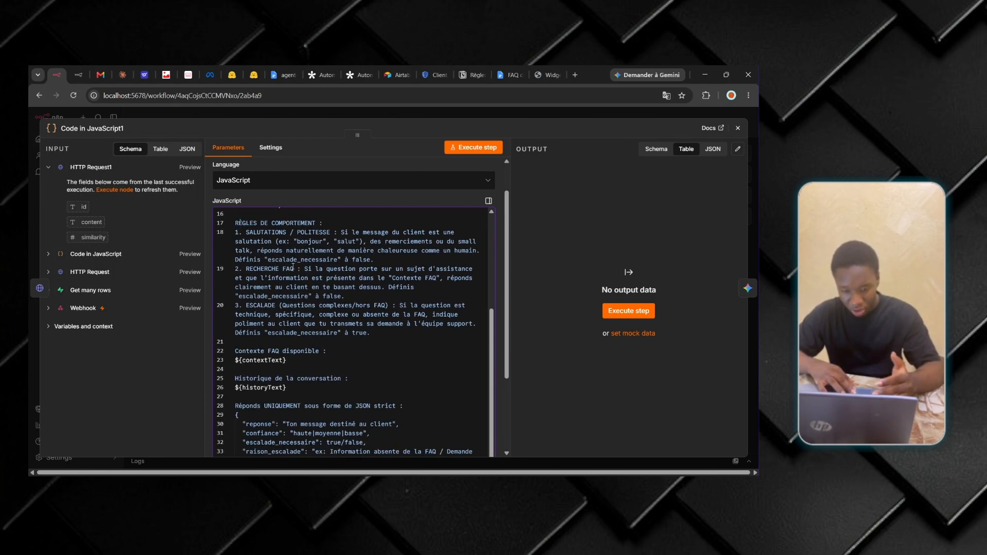
{"action": "scroll", "coordinate": [292, 267], "scroll_direction": "down", "scroll_amount": 3}
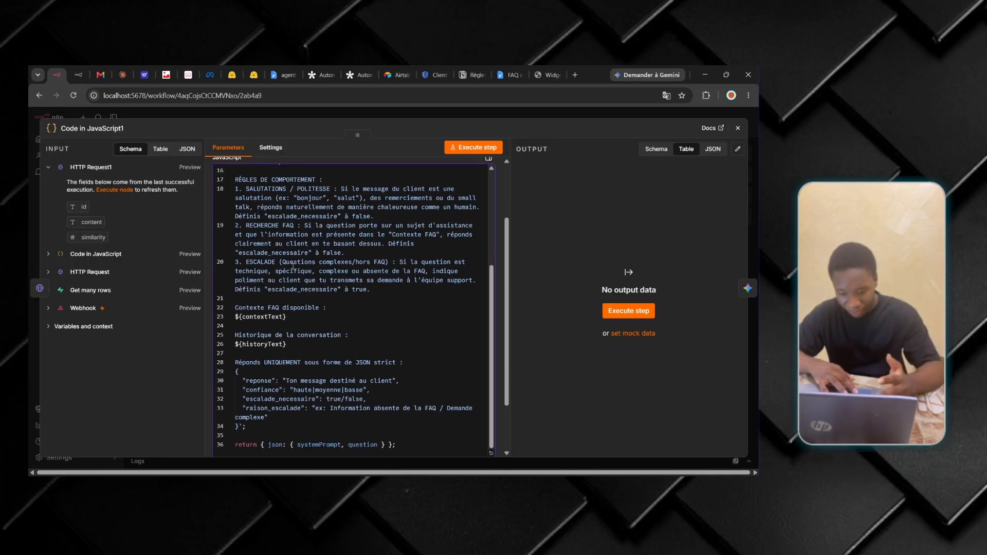
{"action": "scroll", "coordinate": [293, 267], "scroll_direction": "down", "scroll_amount": 1}
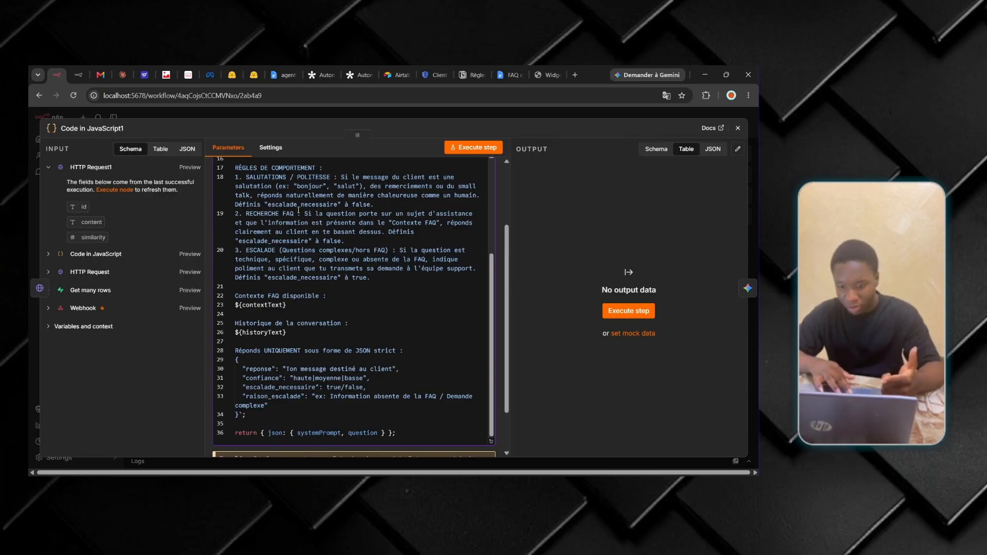
{"action": "scroll", "coordinate": [282, 230], "scroll_direction": "up", "scroll_amount": 1}
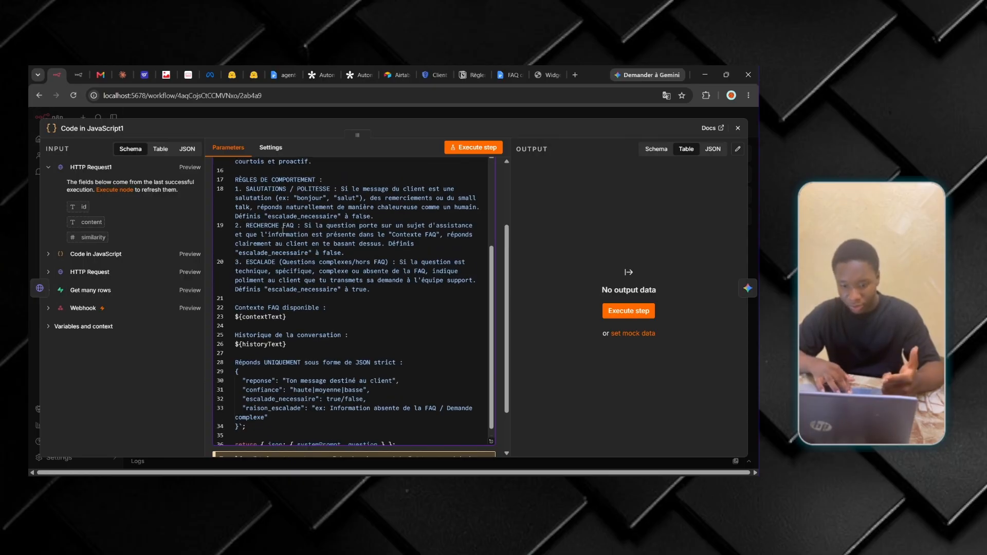
{"action": "scroll", "coordinate": [282, 230], "scroll_direction": "down", "scroll_amount": 1}
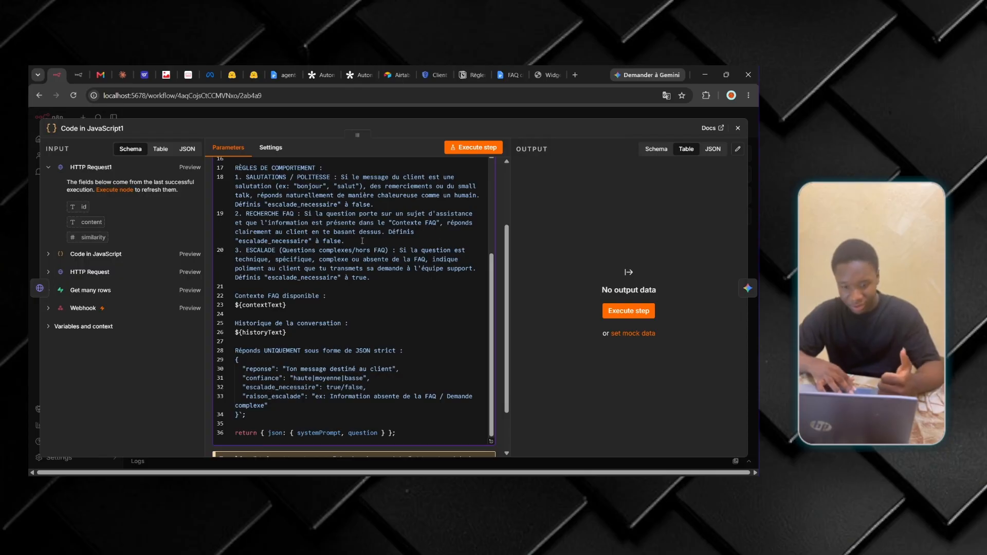
{"action": "scroll", "coordinate": [362, 241], "scroll_direction": "down", "scroll_amount": 1}
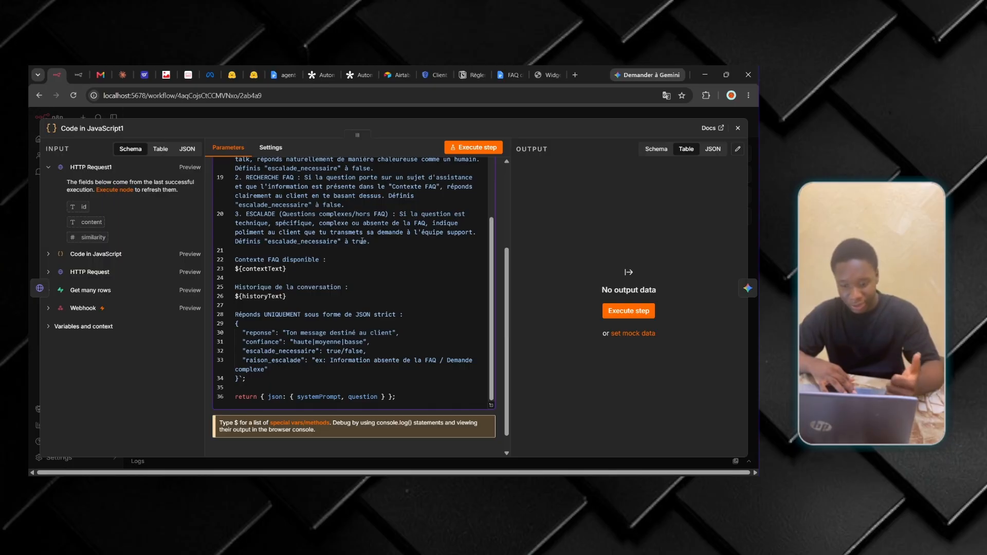
{"action": "scroll", "coordinate": [362, 241], "scroll_direction": "up", "scroll_amount": 4}
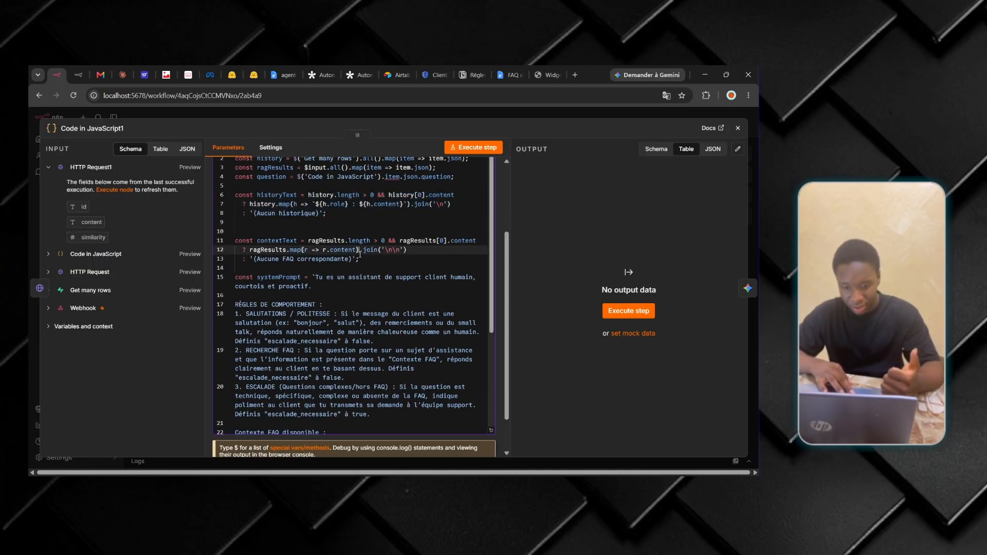
{"action": "scroll", "coordinate": [363, 257], "scroll_direction": "down", "scroll_amount": 3}
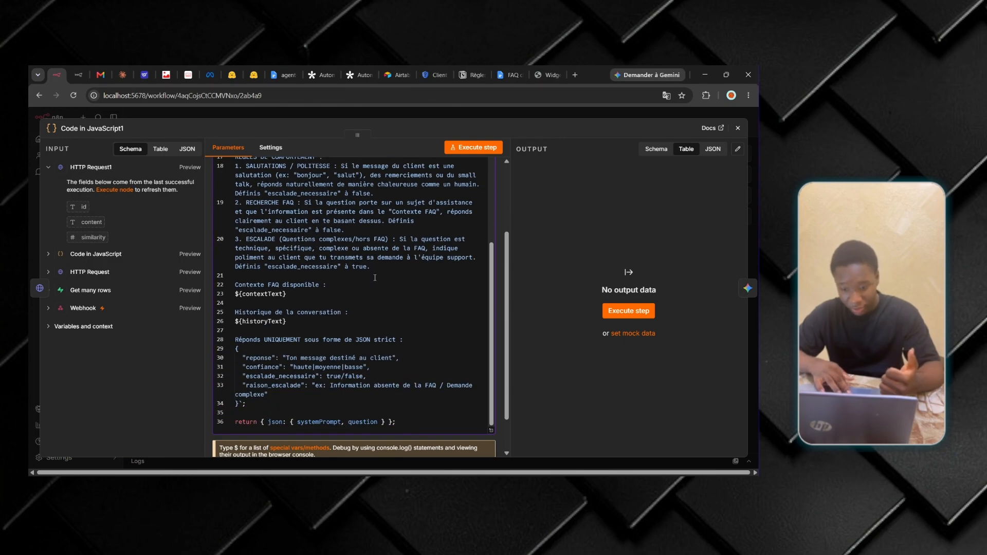
{"action": "scroll", "coordinate": [360, 268], "scroll_direction": "down", "scroll_amount": 1}
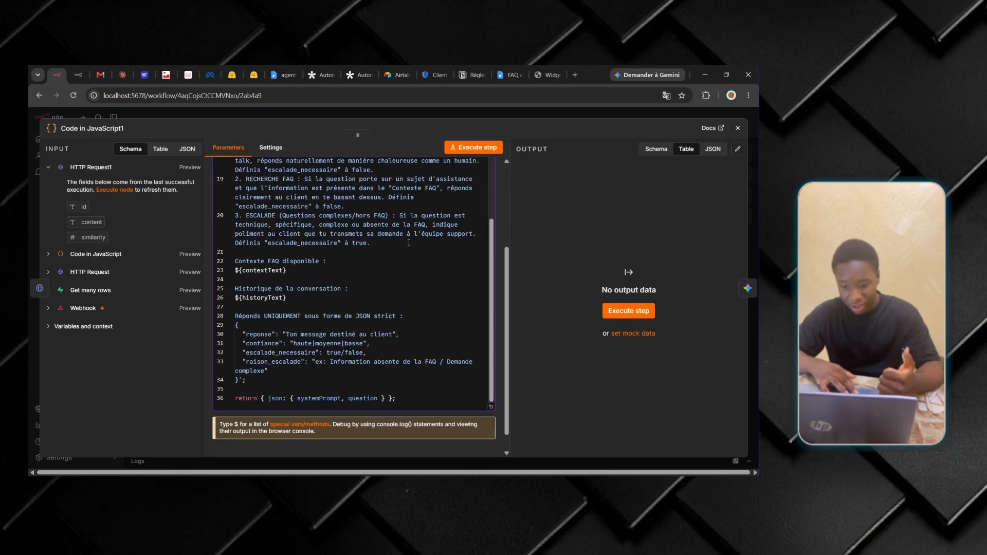
{"action": "scroll", "coordinate": [409, 242], "scroll_direction": "down", "scroll_amount": 1}
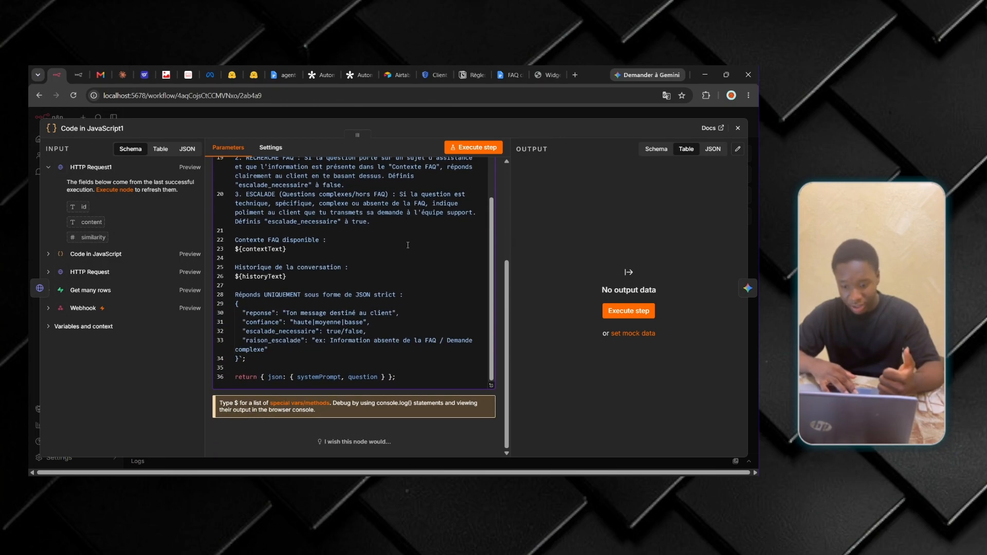
{"action": "scroll", "coordinate": [392, 330], "scroll_direction": "up", "scroll_amount": 3}
{"action": "scroll", "coordinate": [391, 330], "scroll_direction": "down", "scroll_amount": 1}
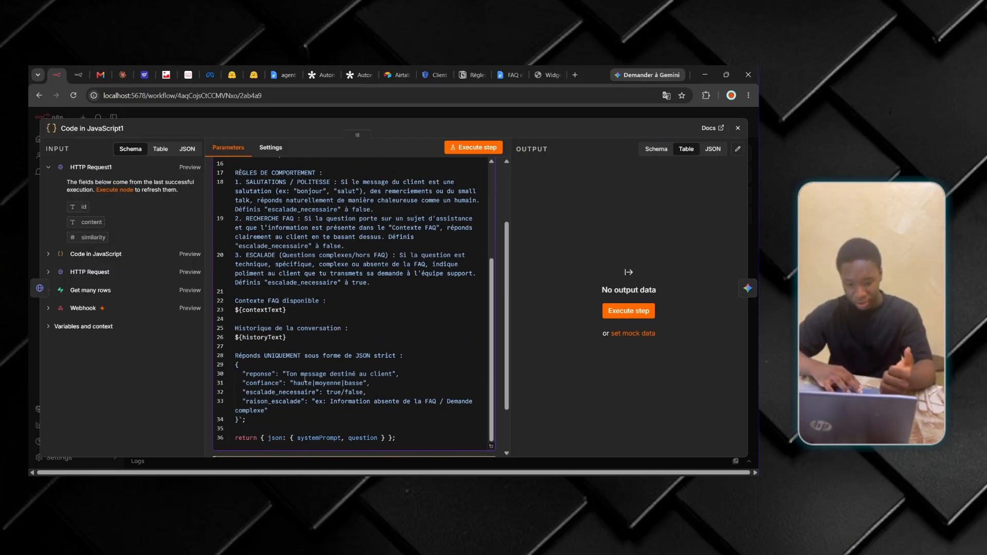
- Examine the strict JSON reply format in the system prompt, covering the reponse, confiance, escalade_necessaire and raison_escalade fields
{"action": "scroll", "coordinate": [263, 346], "scroll_direction": "down", "scroll_amount": 2}
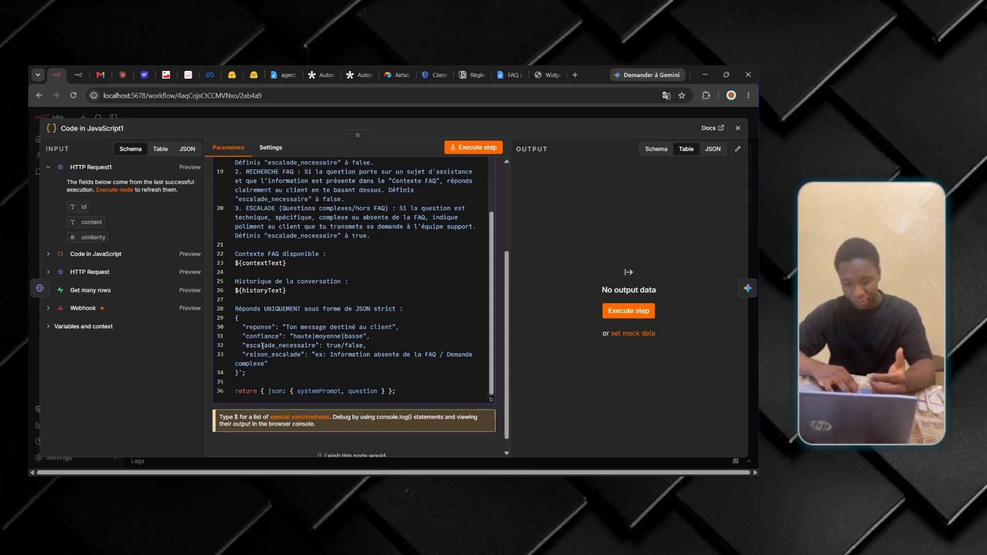
{"action": "left_click_drag", "start_coordinate": [244, 331], "coordinate": [310, 363]}
{"action": "left_click", "coordinate": [281, 333]}
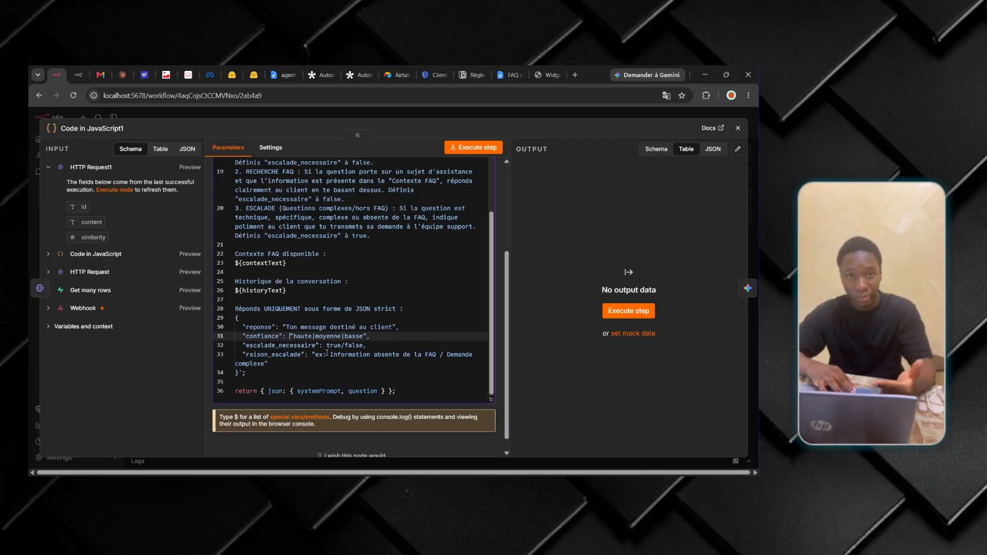
{"action": "scroll", "coordinate": [343, 348], "scroll_direction": "down", "scroll_amount": 1}
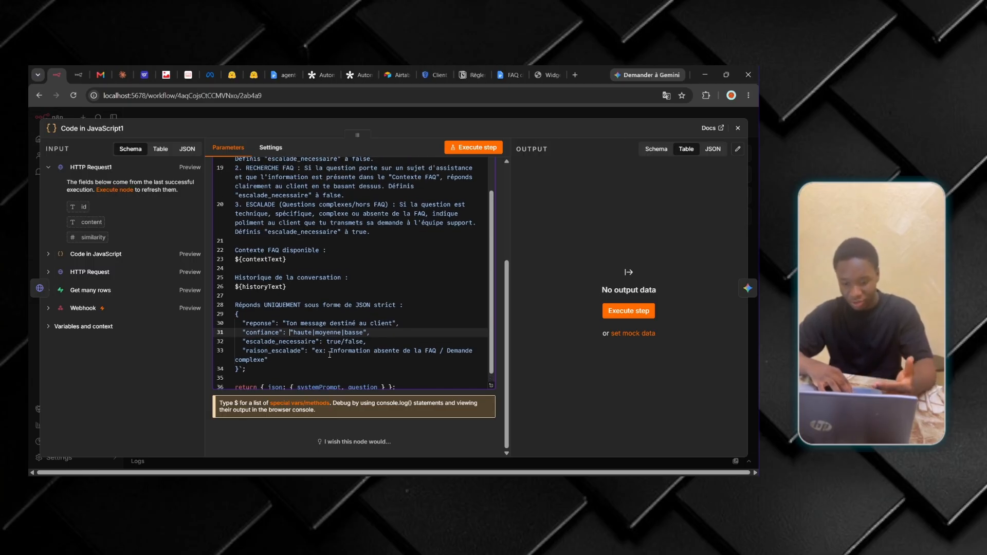
{"action": "scroll", "coordinate": [324, 331], "scroll_direction": "up", "scroll_amount": 5}
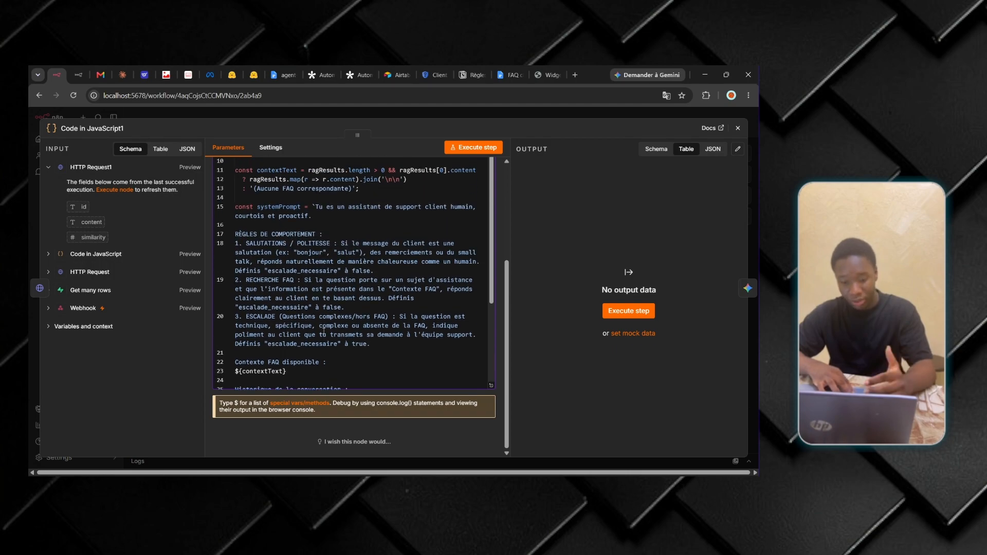
{"action": "scroll", "coordinate": [324, 332], "scroll_direction": "down", "scroll_amount": 5}
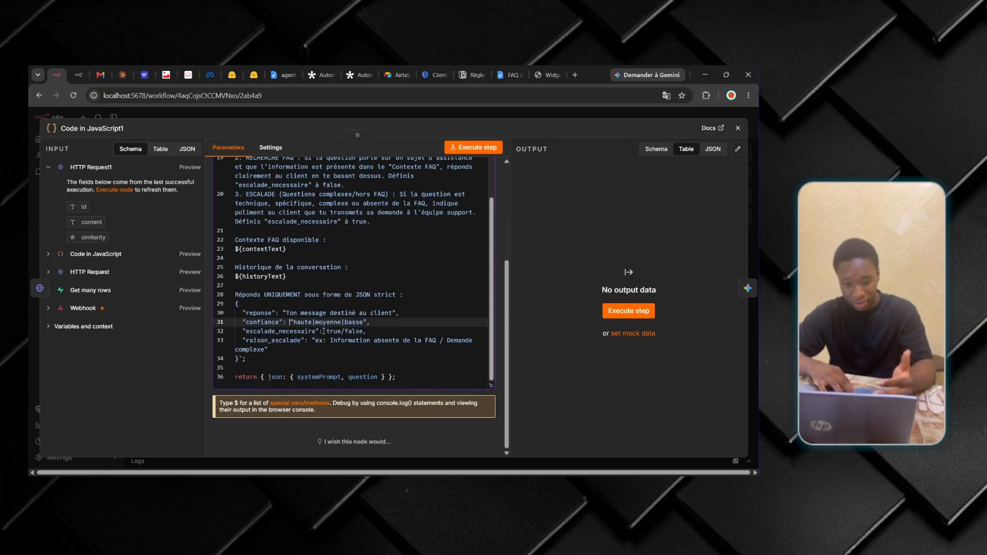
- Highlight the system prompt text from its opening role sentence, review the script's returned systemPrompt and question, and close the Code in JavaScript1 node
{"action": "key", "text": "Up"}
{"action": "key", "text": "Up"}
{"action": "key", "text": "Up"}
{"action": "key", "text": "Up"}
{"action": "key", "text": "Up"}
{"action": "key", "text": "Up"}
{"action": "key", "text": "Up"}
{"action": "key", "text": "Up"}
{"action": "key", "text": "Up"}
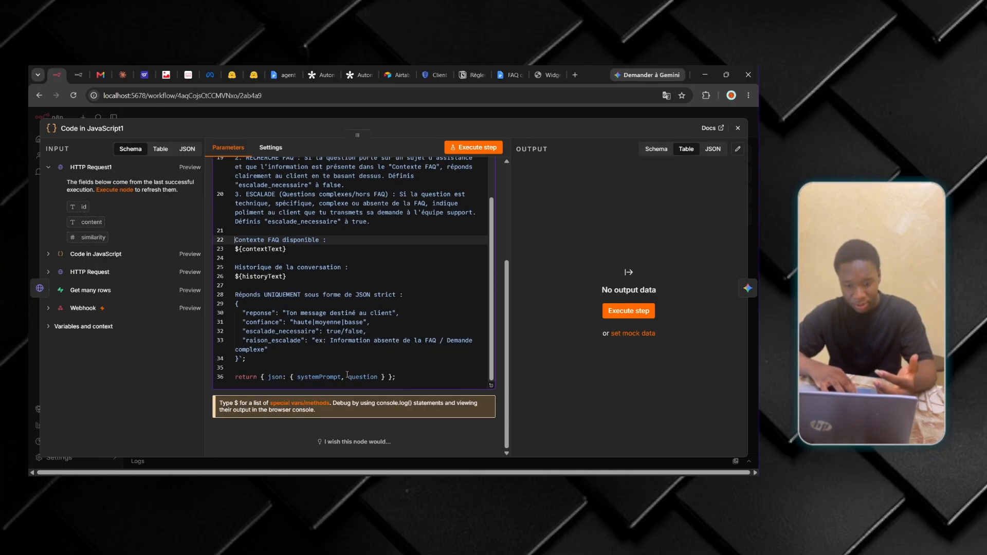
{"action": "scroll", "coordinate": [349, 272], "scroll_direction": "up", "scroll_amount": 3}
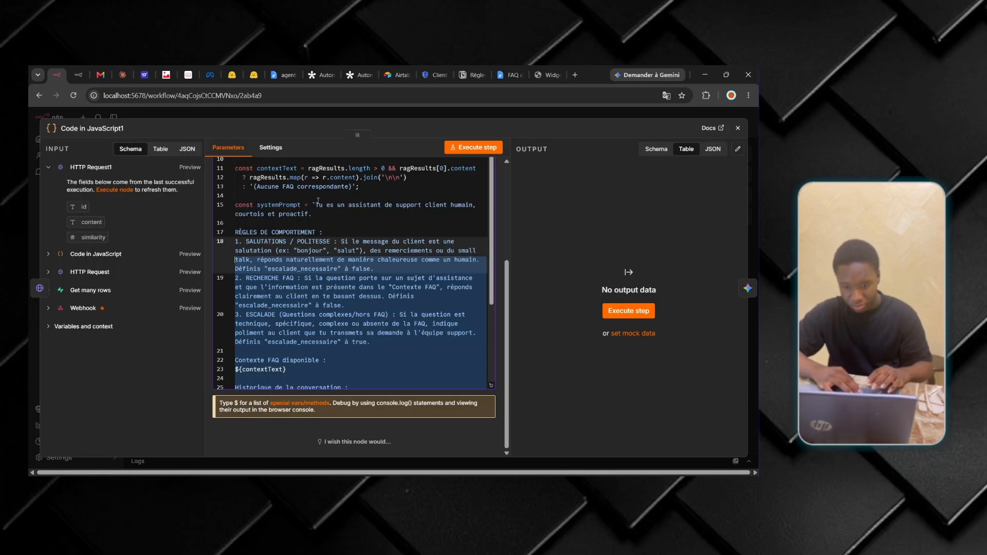
{"action": "left_click", "coordinate": [315, 205]}
{"action": "left_click_drag", "start_coordinate": [315, 204], "coordinate": [344, 287]}
{"action": "scroll", "coordinate": [346, 284], "scroll_direction": "down", "scroll_amount": 3}
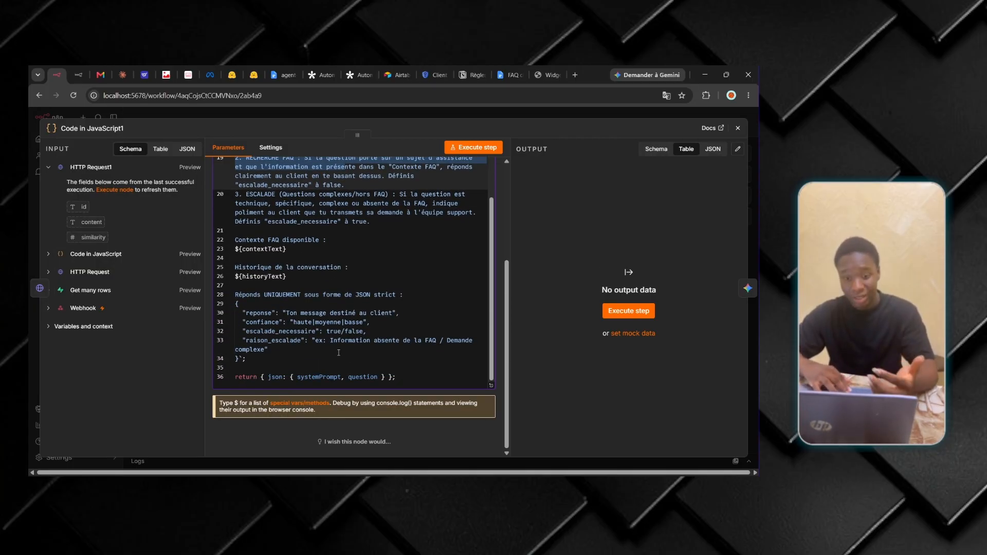
{"action": "scroll", "coordinate": [360, 355], "scroll_direction": "up", "scroll_amount": 5}
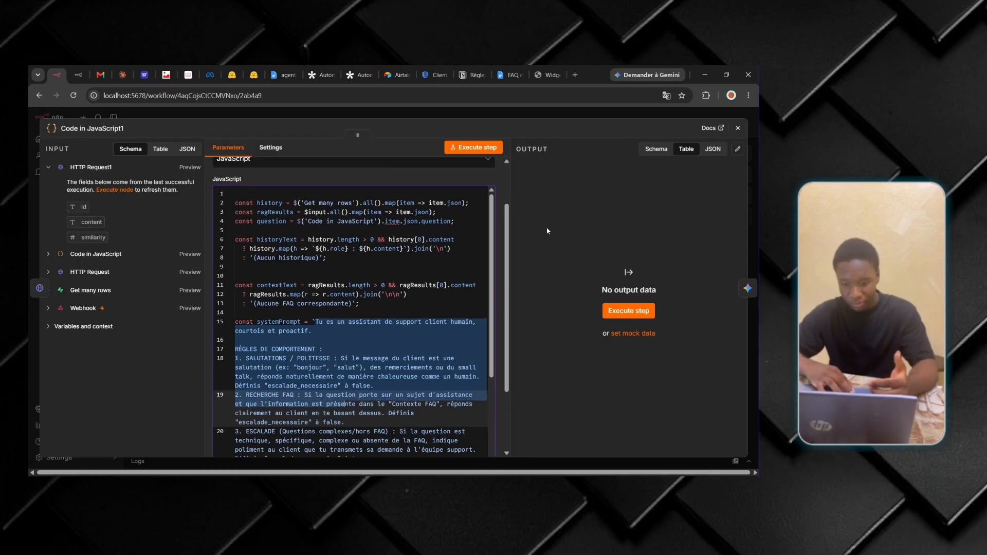
{"action": "key", "text": "Escape"}
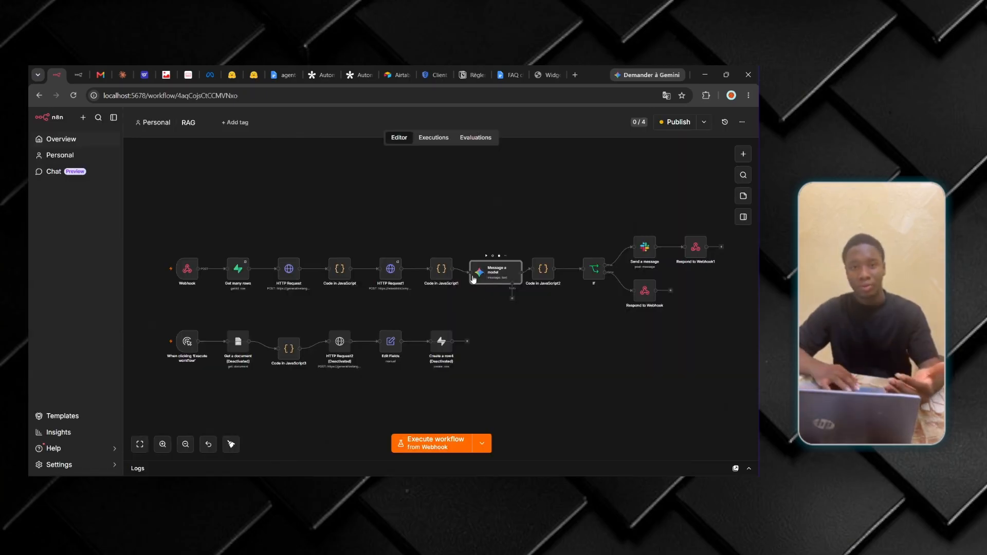
- Open the Message a model node and examine its Gemini model selection, user prompt and output settings
{"action": "double_click", "coordinate": [475, 279]}
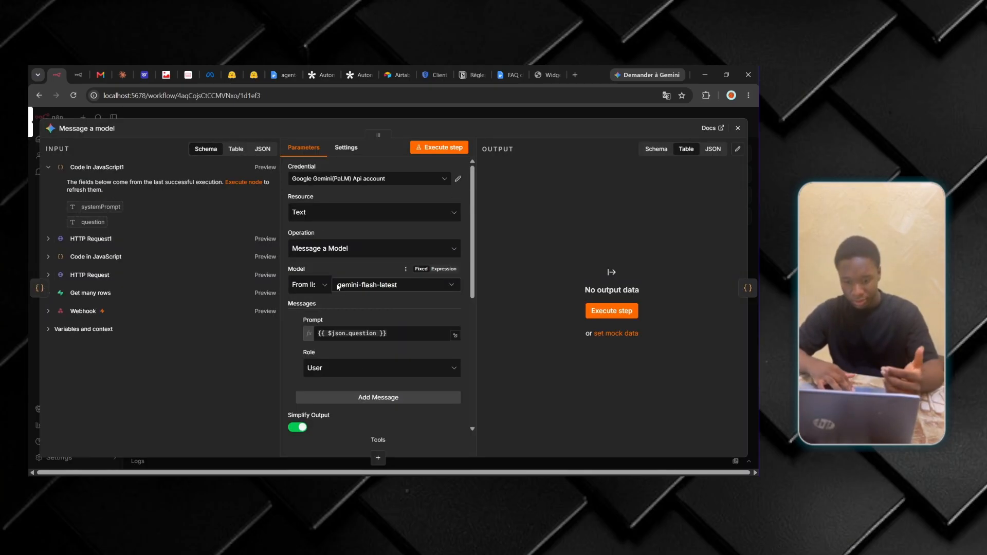
{"action": "scroll", "coordinate": [338, 286], "scroll_direction": "down", "scroll_amount": 1}
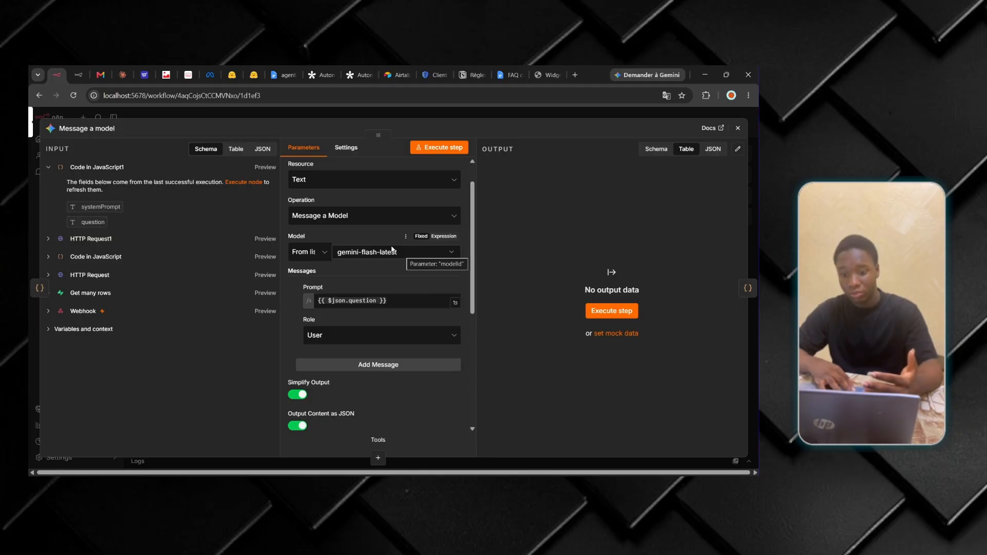
{"action": "scroll", "coordinate": [351, 288], "scroll_direction": "down", "scroll_amount": 1}
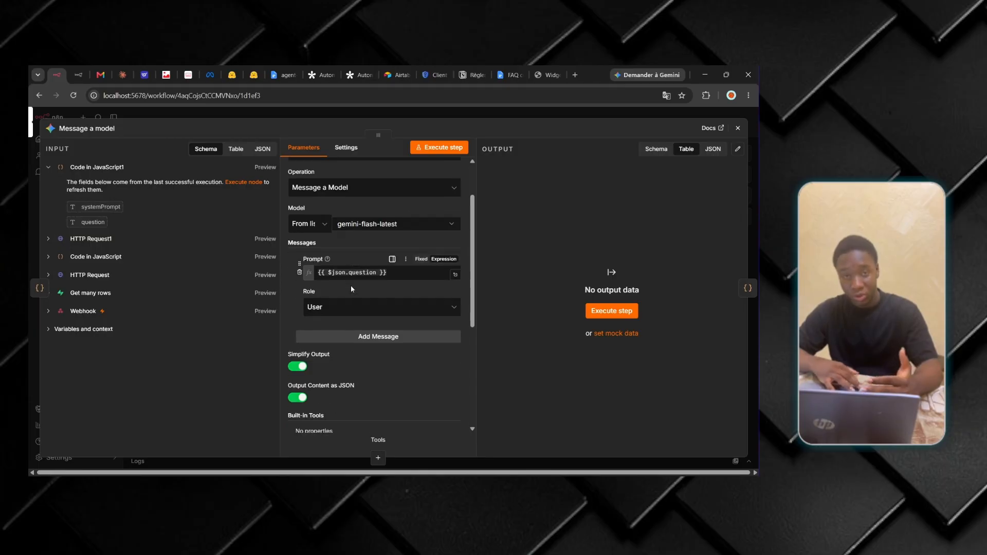
{"action": "scroll", "coordinate": [351, 288], "scroll_direction": "down", "scroll_amount": 3}
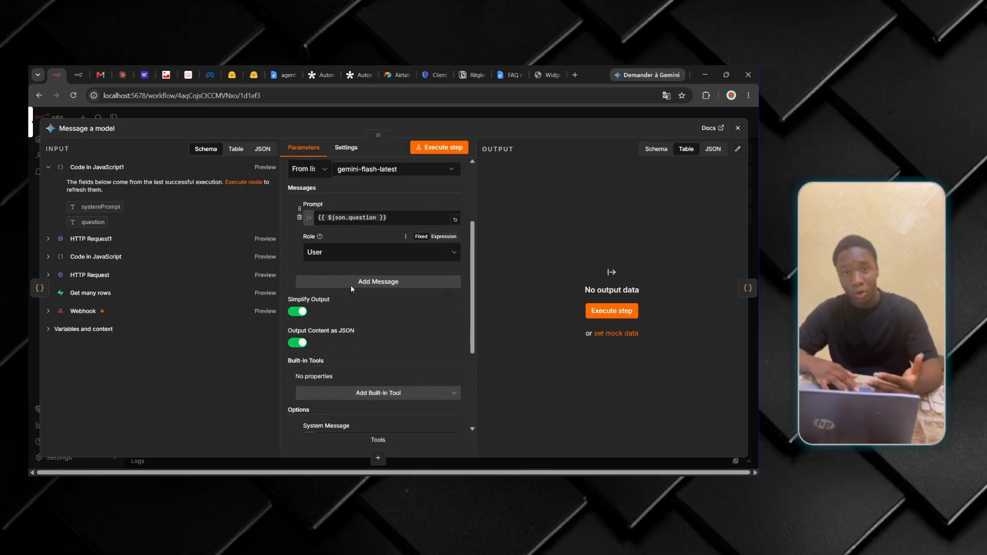
{"action": "scroll", "coordinate": [335, 220], "scroll_direction": "up", "scroll_amount": 2}
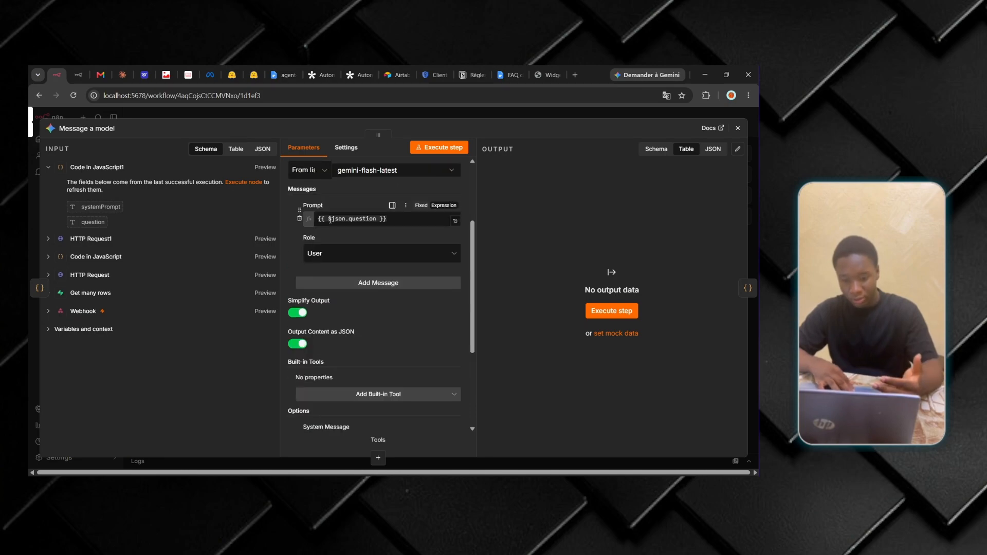
{"action": "left_click", "coordinate": [329, 220]}
- Examine the Message a model node's system message expression, maximum token count and output randomness, and close the node
{"action": "scroll", "coordinate": [350, 268], "scroll_direction": "down", "scroll_amount": 4}
{"action": "left_click", "coordinate": [361, 305]}
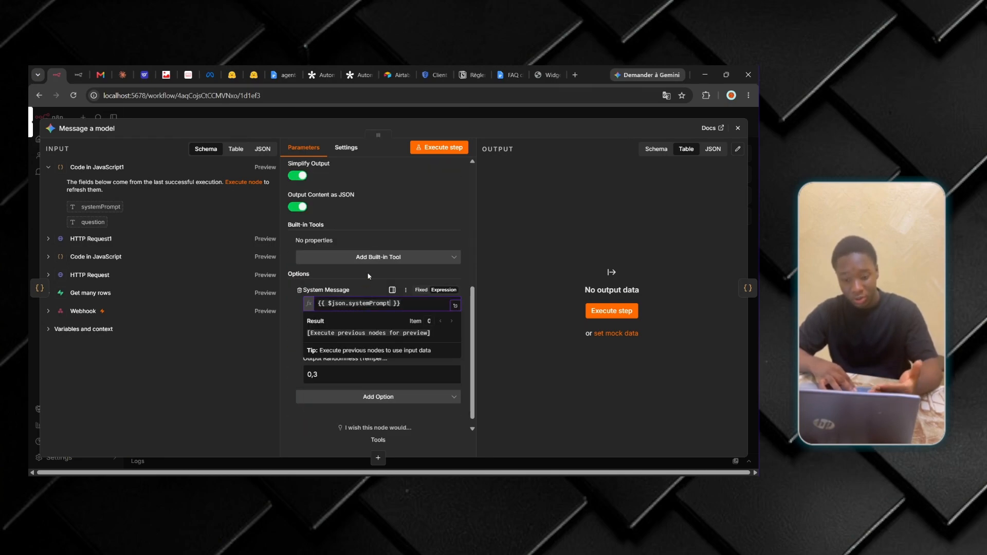
{"action": "left_click", "coordinate": [336, 353]}
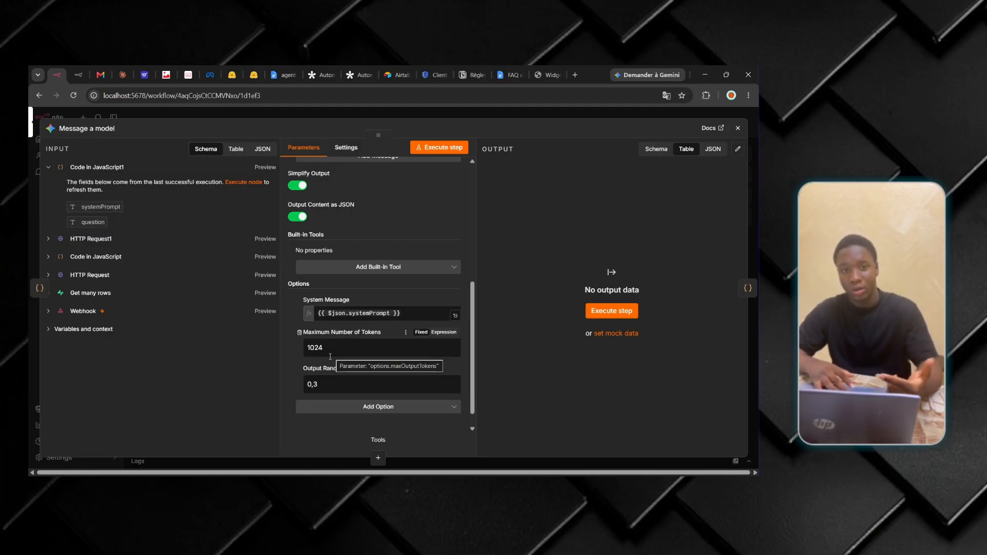
{"action": "left_click", "coordinate": [322, 384]}
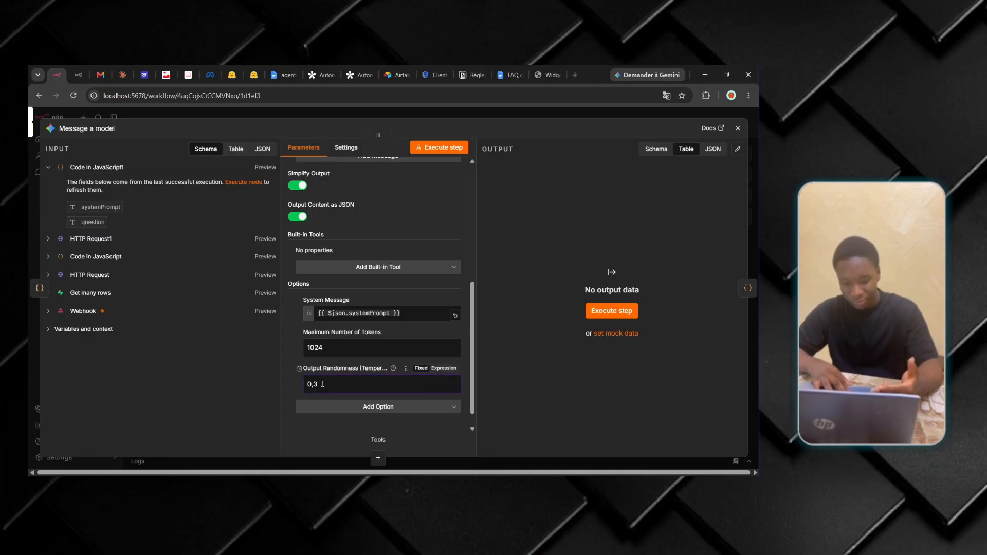
{"action": "scroll", "coordinate": [360, 334], "scroll_direction": "up", "scroll_amount": 10}
{"action": "key", "text": "Escape"}
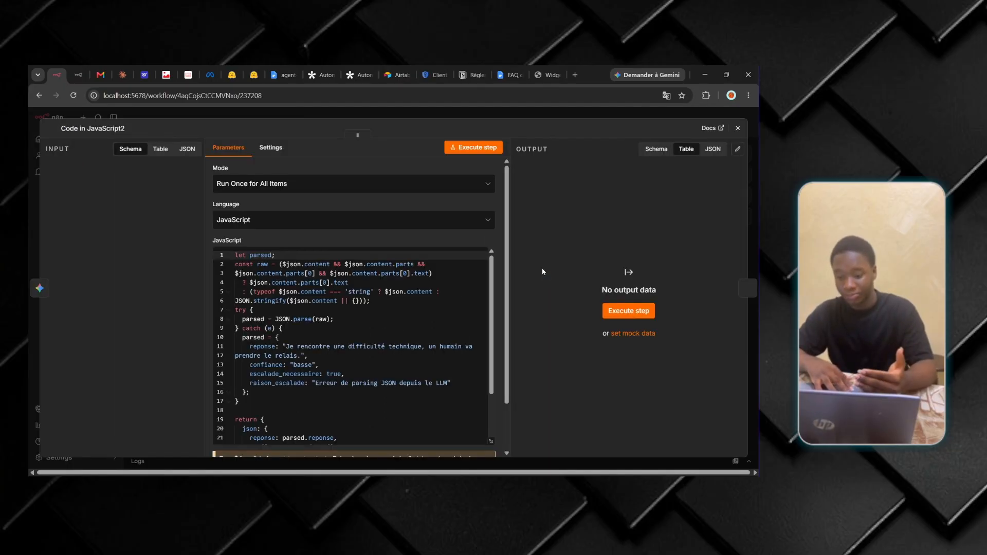
- Review the Code in JavaScript2 script's JSON parsing and returned fields, highlighting its fallback reponse text, and close the node
{"action": "double_click", "coordinate": [546, 270]}
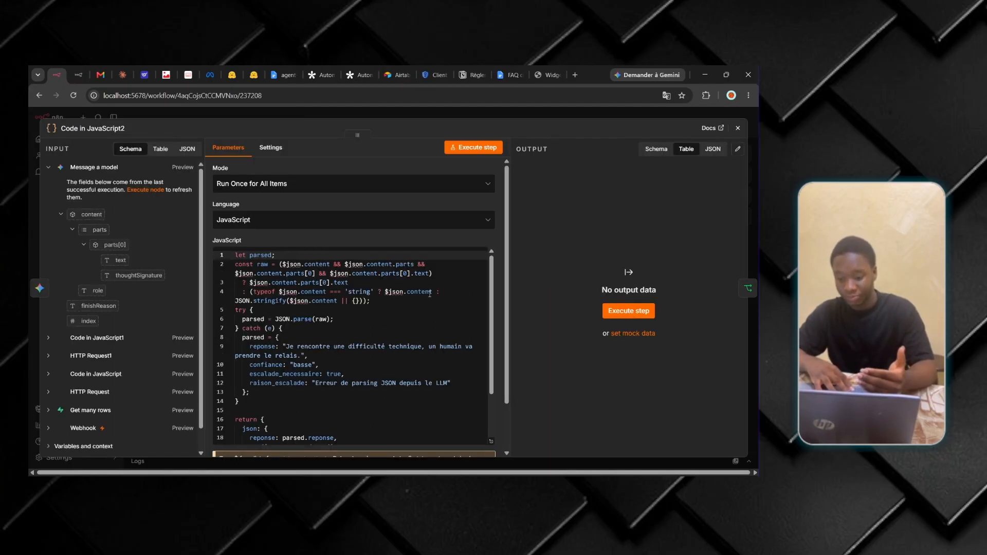
{"action": "scroll", "coordinate": [430, 294], "scroll_direction": "down", "scroll_amount": 1}
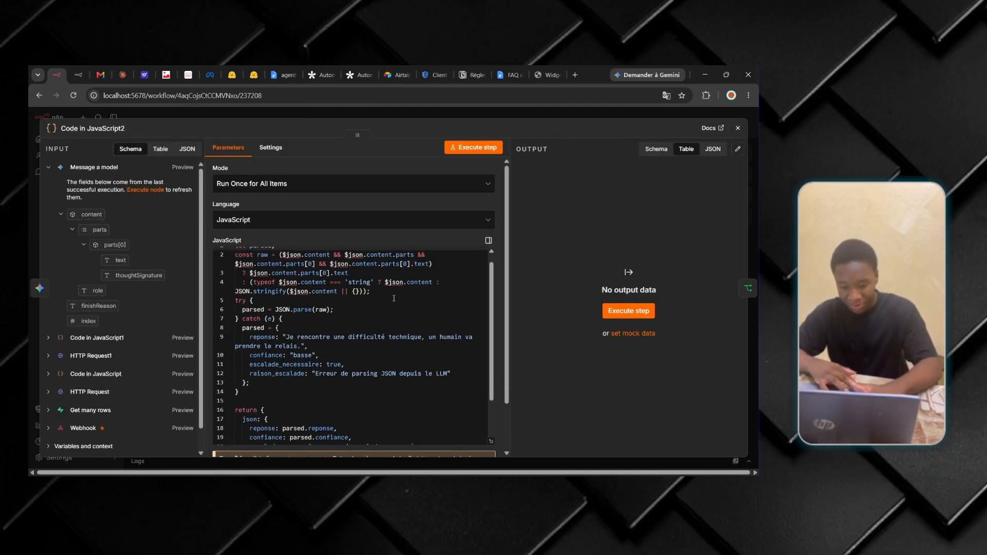
{"action": "scroll", "coordinate": [359, 308], "scroll_direction": "down", "scroll_amount": 3}
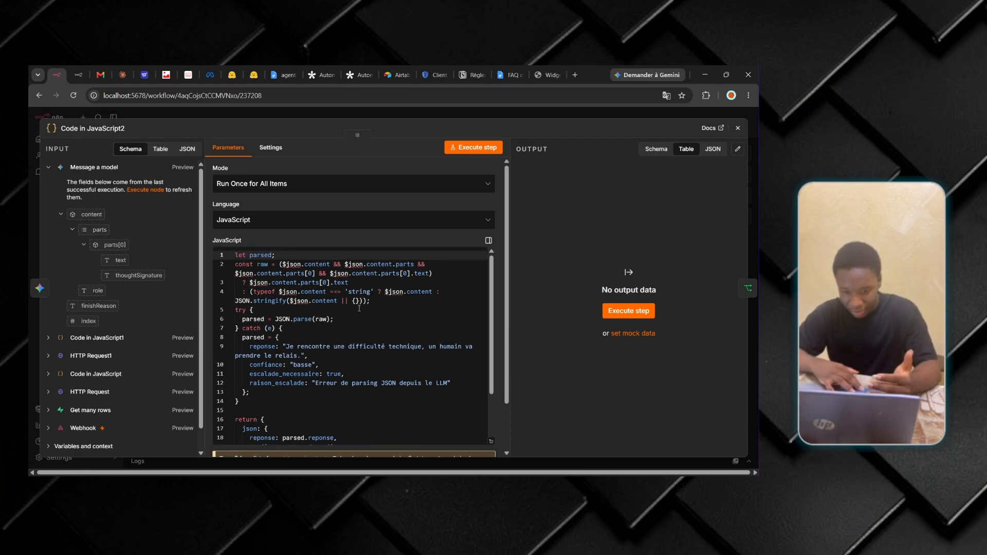
{"action": "scroll", "coordinate": [359, 308], "scroll_direction": "down", "scroll_amount": 2}
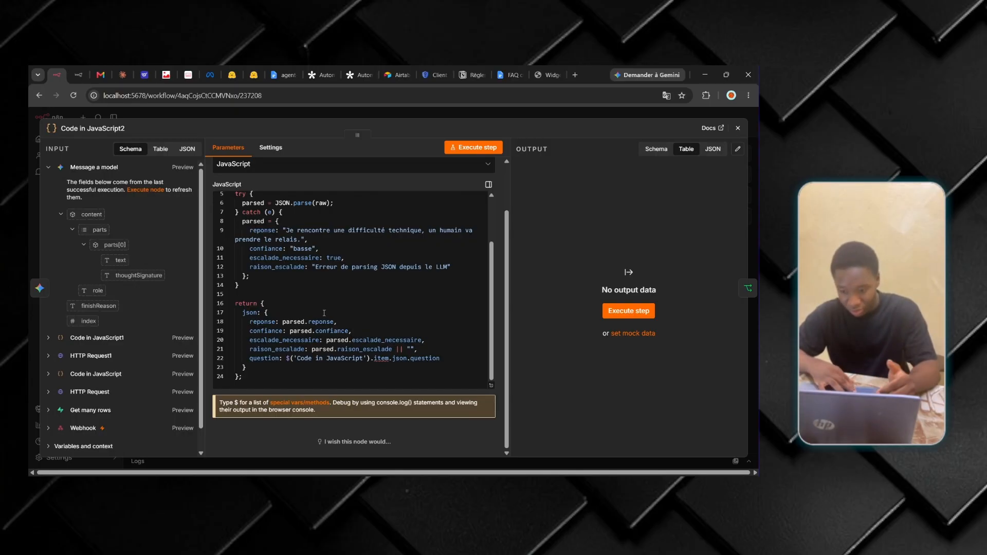
{"action": "left_click_drag", "start_coordinate": [284, 230], "coordinate": [304, 240]}
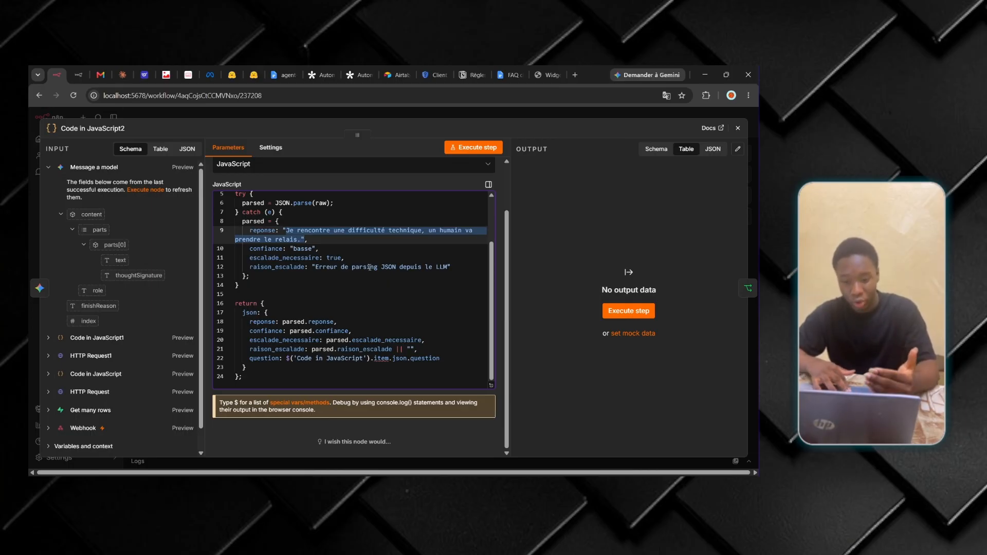
{"action": "scroll", "coordinate": [349, 288], "scroll_direction": "up", "scroll_amount": 3}
{"action": "key", "text": "Escape"}
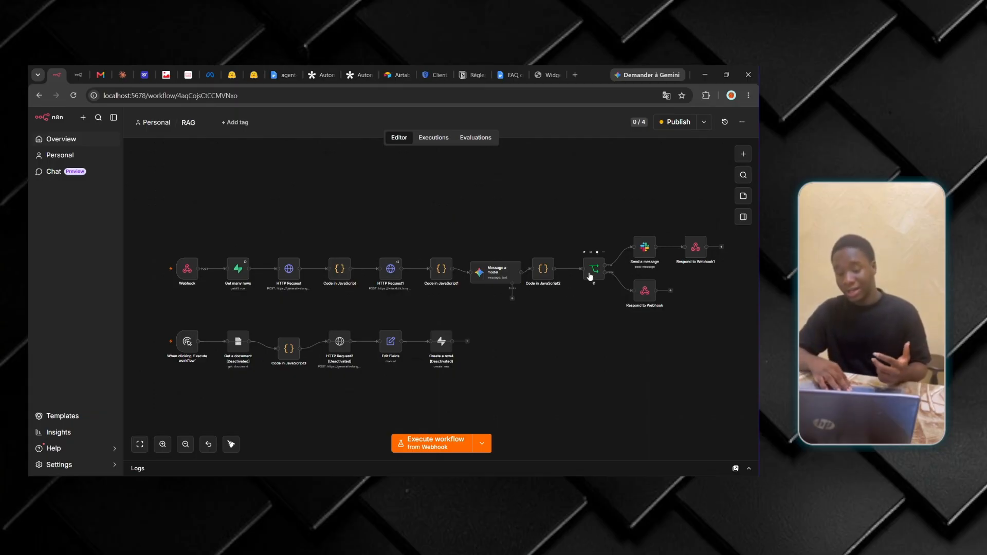
- Review the If node's escalade_necessaire condition and the Slack Send a message node's channel and escalation text, closing each node
{"action": "double_click", "coordinate": [592, 273]}
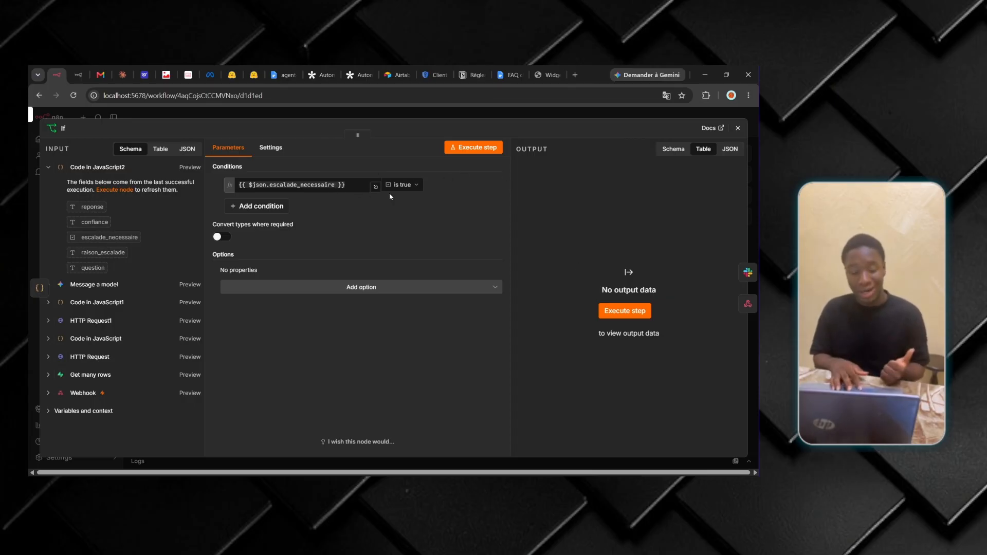
{"action": "left_click", "coordinate": [739, 128]}
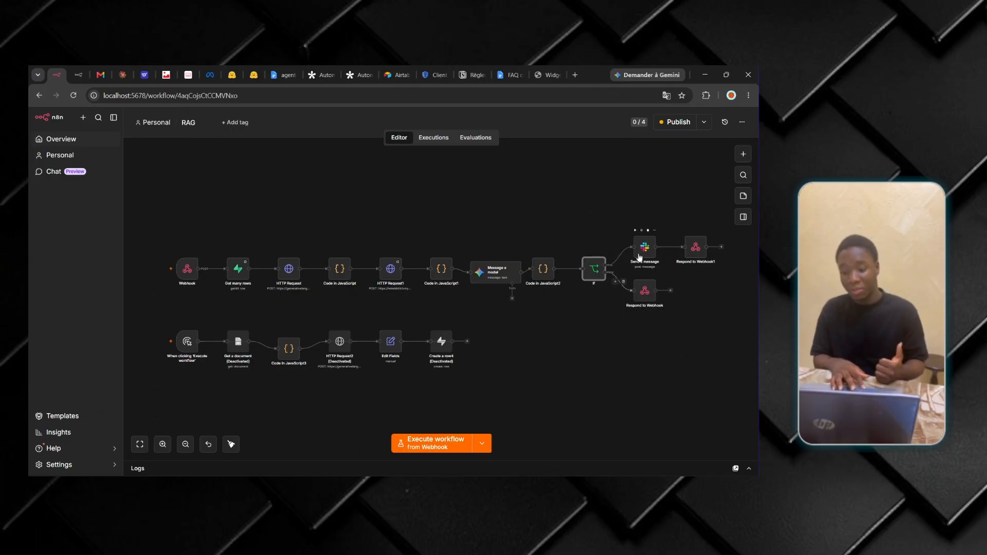
{"action": "double_click", "coordinate": [645, 252]}
{"action": "scroll", "coordinate": [370, 396], "scroll_direction": "down", "scroll_amount": 1}
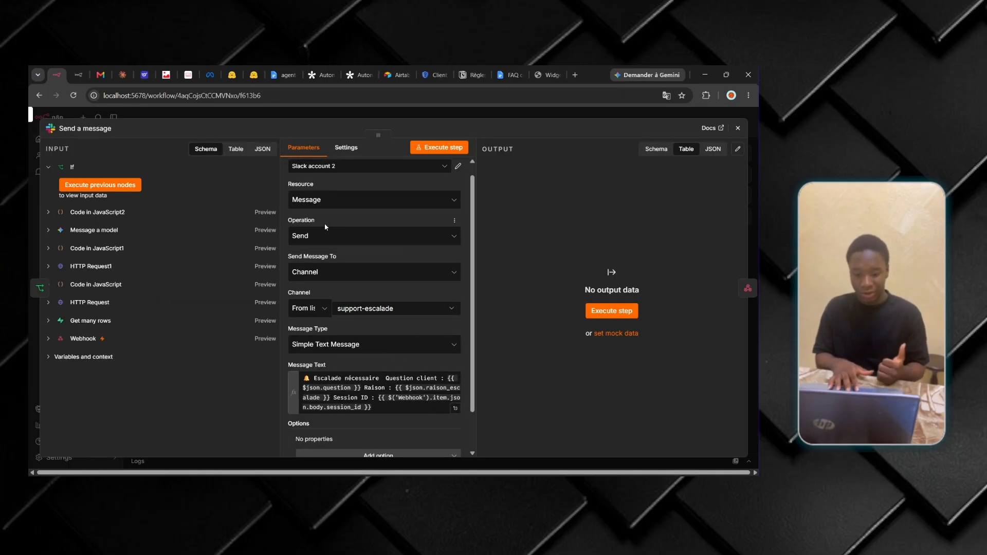
{"action": "scroll", "coordinate": [337, 341], "scroll_direction": "down", "scroll_amount": 1}
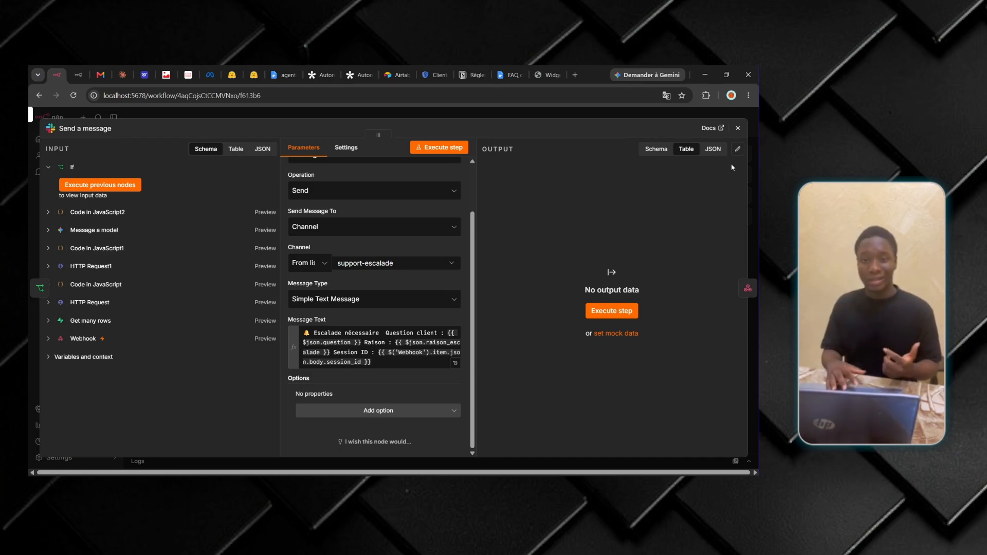
{"action": "left_click", "coordinate": [738, 128]}
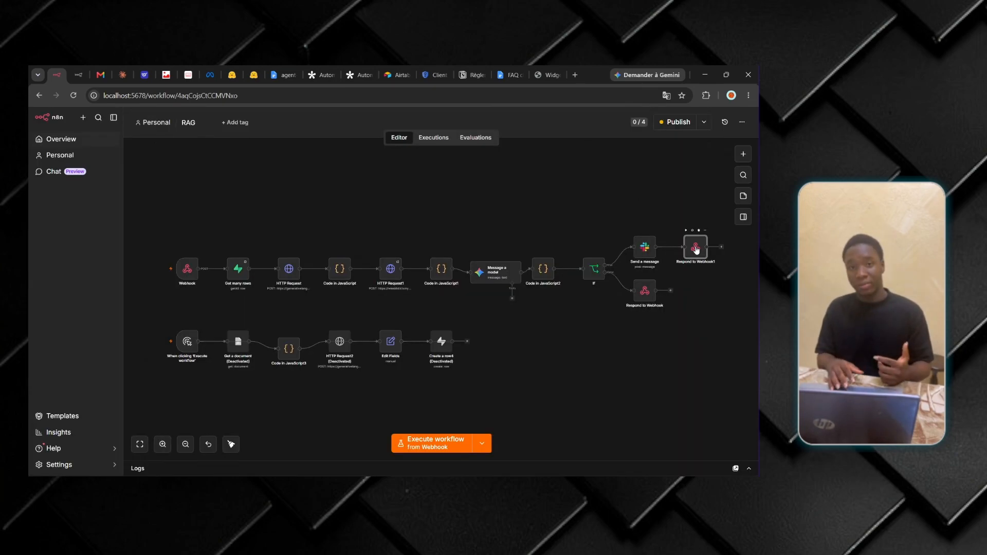
- Read the JSON response body in the Respond to Webhook1 node and close the node
{"action": "double_click", "coordinate": [696, 249]}
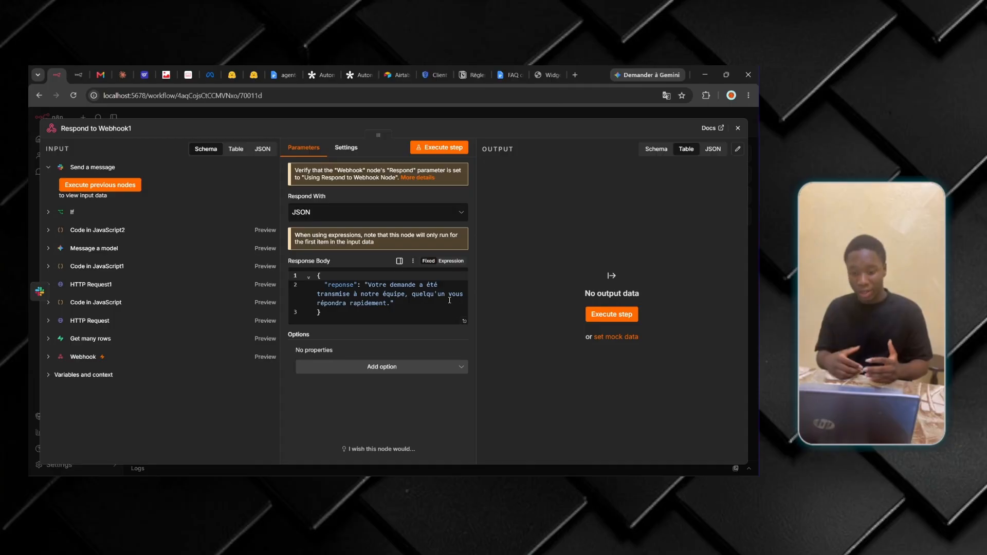
{"action": "key", "text": "Escape"}
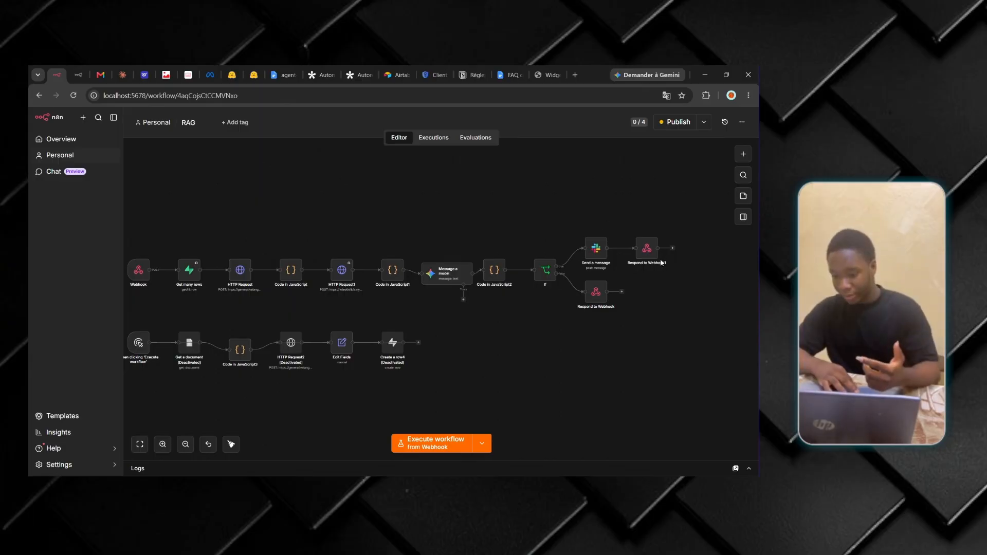
- Add a Supabase Create a row node after Respond to Webhook1 and set its table to conversations
{"action": "left_click", "coordinate": [673, 248]}
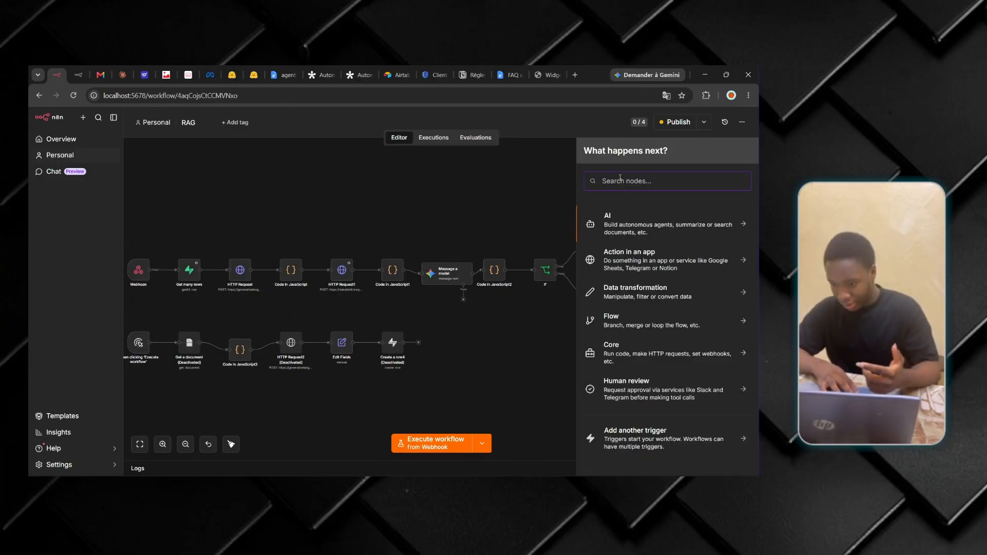
{"action": "type", "text": "supa"}
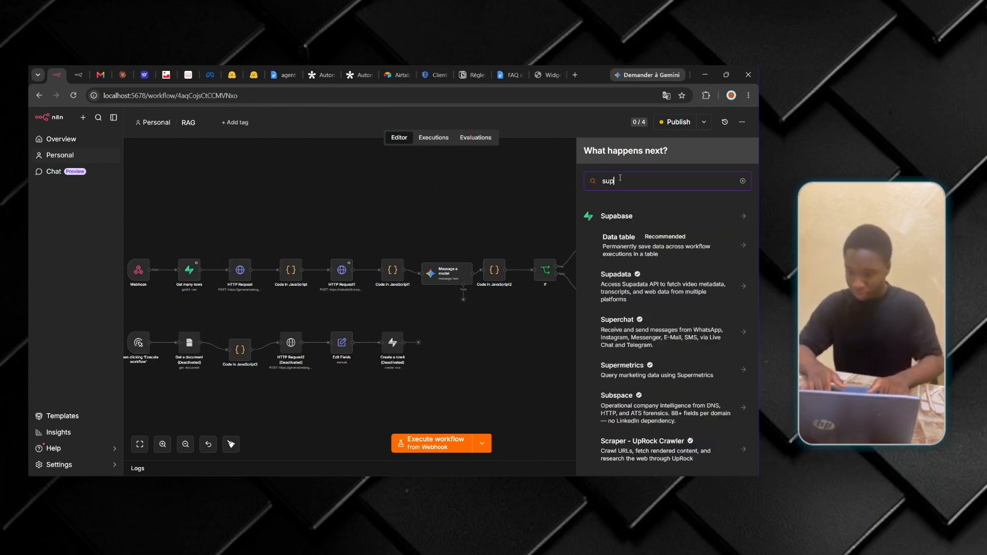
{"action": "left_click", "coordinate": [607, 249]}
{"action": "left_click", "coordinate": [610, 237]}
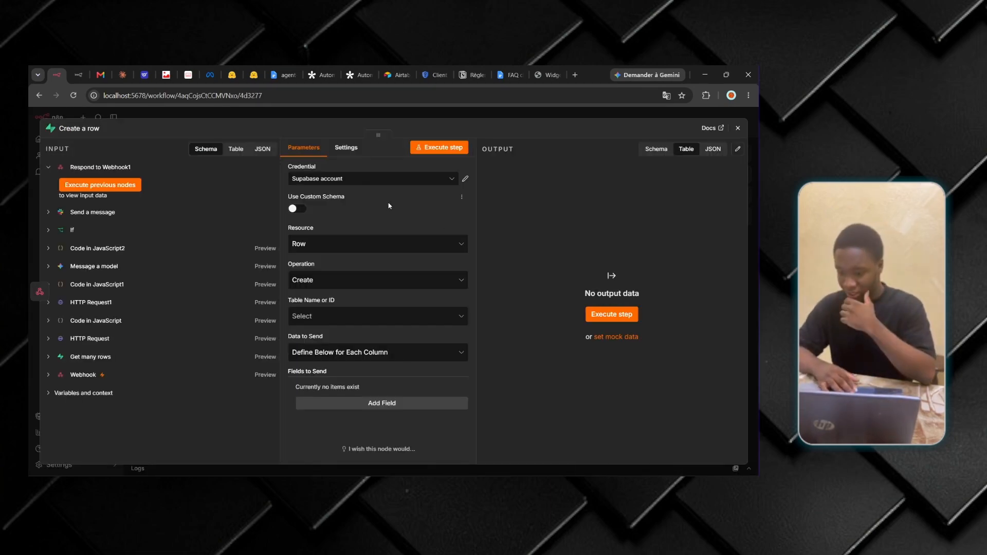
{"action": "left_click", "coordinate": [330, 180]}
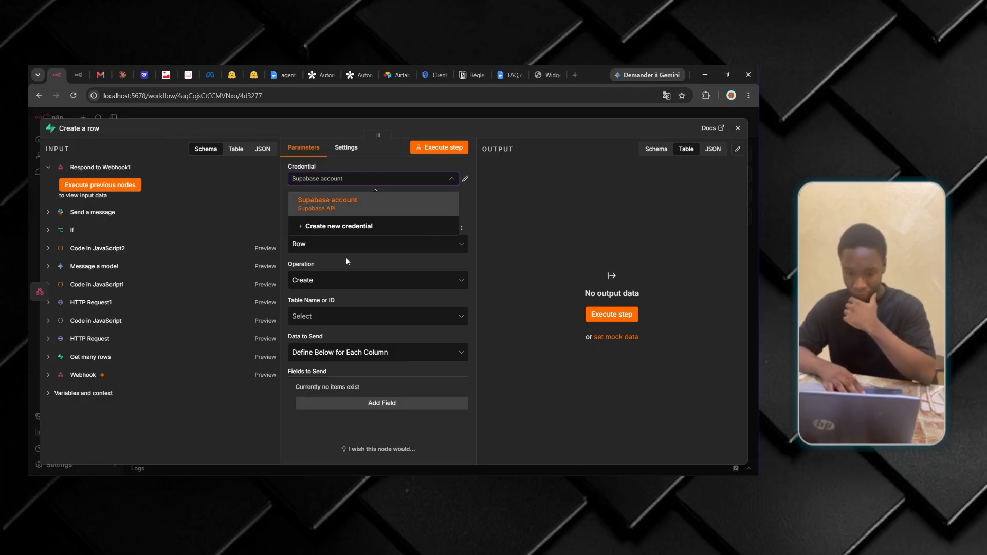
{"action": "left_click", "coordinate": [317, 318]}
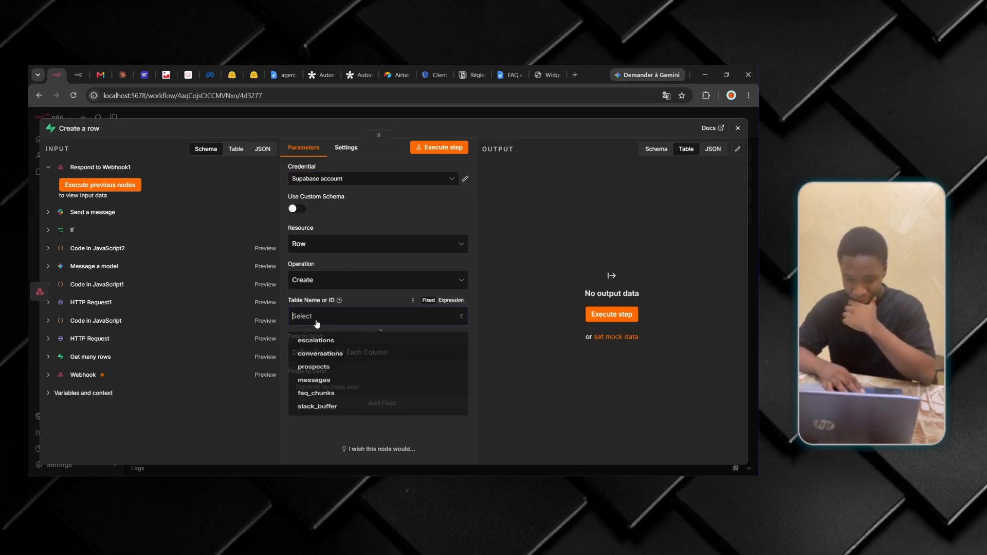
{"action": "left_click", "coordinate": [312, 355]}
- Add a session_id field to the new row and map its value to session_id from the Webhook body
{"action": "left_click", "coordinate": [351, 400]}
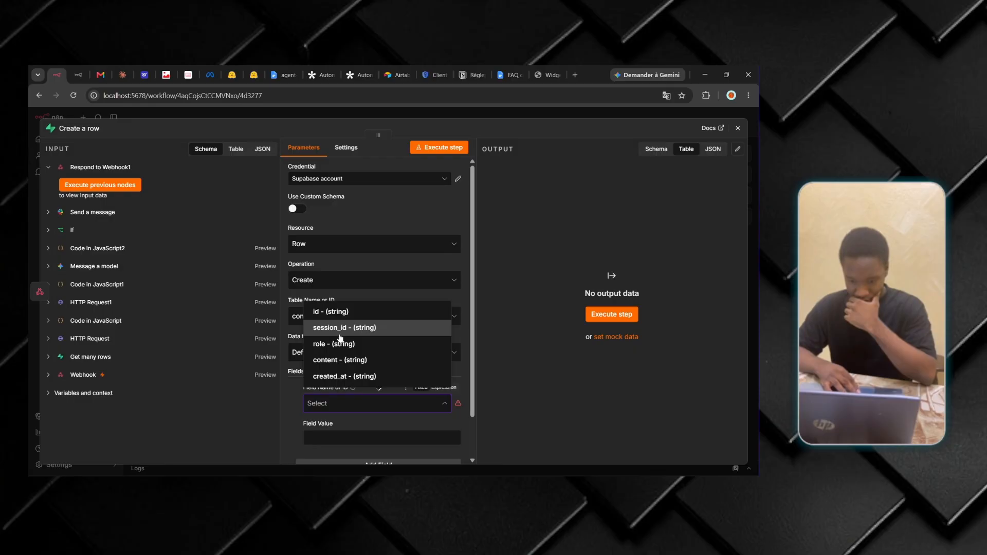
{"action": "left_click", "coordinate": [339, 328]}
{"action": "scroll", "coordinate": [339, 338], "scroll_direction": "down", "scroll_amount": 2}
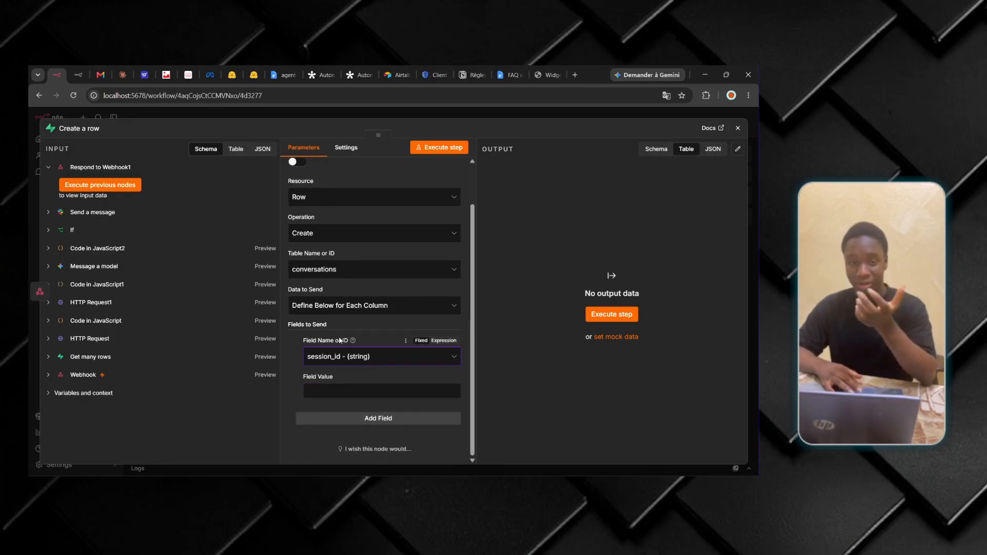
{"action": "left_click", "coordinate": [321, 391]}
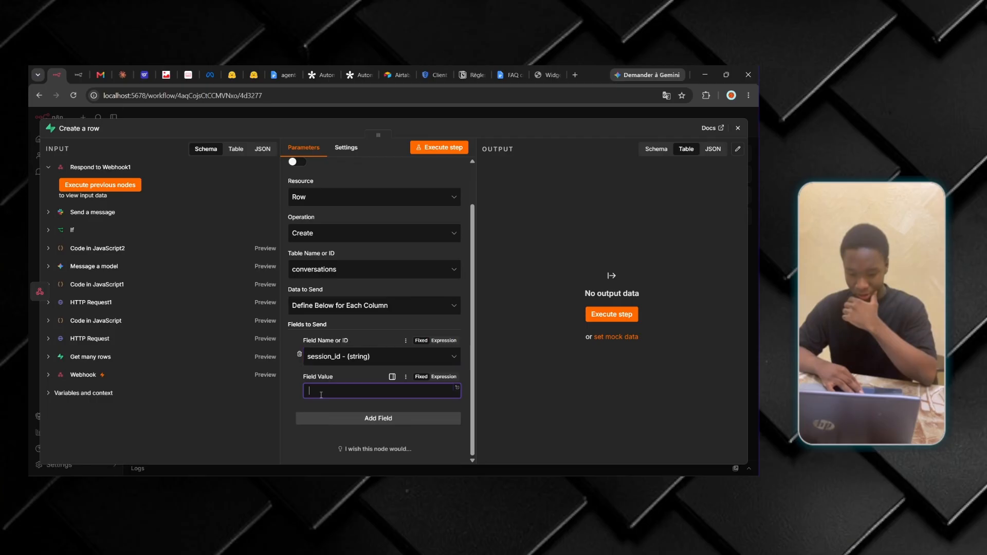
{"action": "left_click", "coordinate": [52, 168]}
{"action": "left_click", "coordinate": [82, 349]}
{"action": "scroll", "coordinate": [89, 442], "scroll_direction": "down", "scroll_amount": 3}
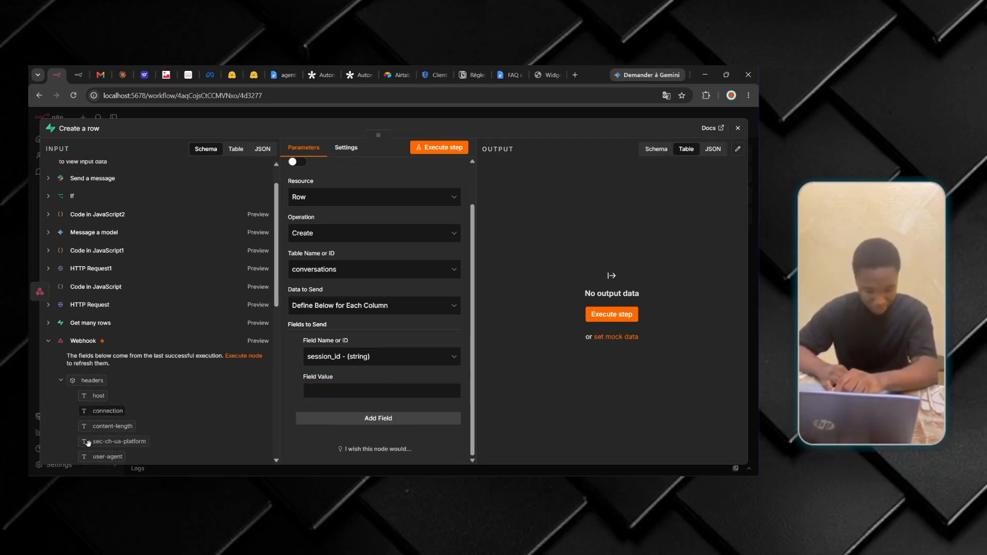
{"action": "scroll", "coordinate": [89, 445], "scroll_direction": "down", "scroll_amount": 8}
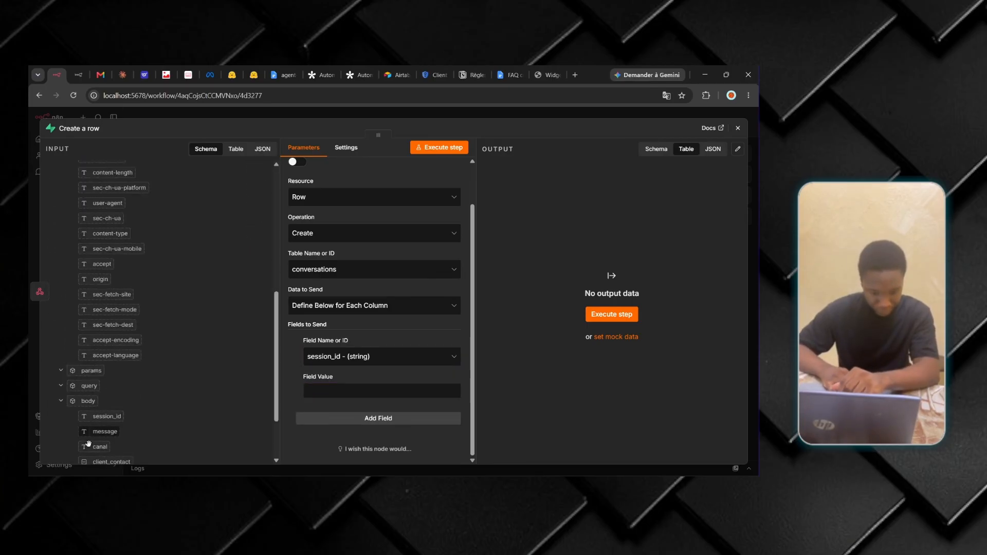
{"action": "left_click_drag", "start_coordinate": [91, 419], "coordinate": [360, 306]}
{"action": "left_click_drag", "start_coordinate": [109, 416], "coordinate": [339, 391]}
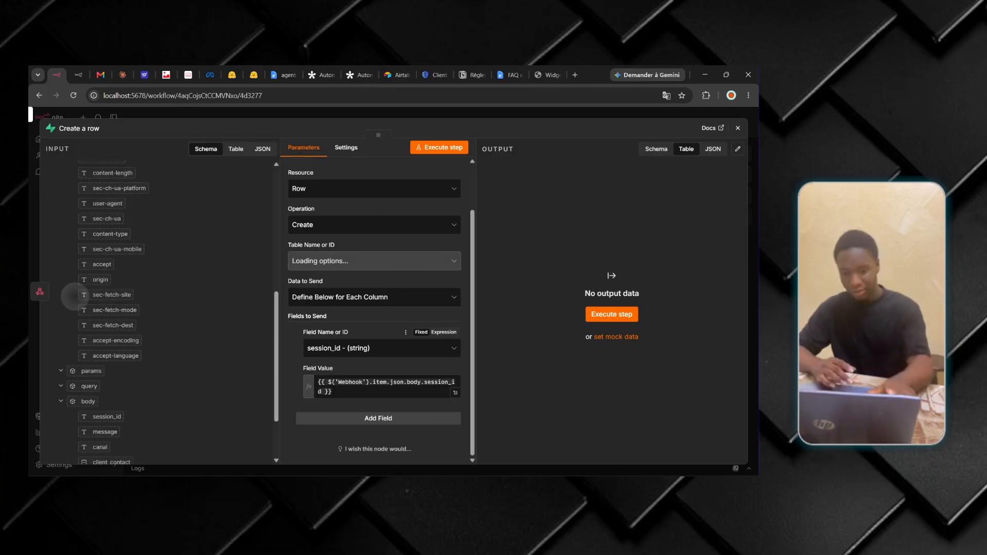
- Add a role field to the new conversations row and set its value to "assistant", including the quotation marks
{"action": "left_click", "coordinate": [381, 419]}
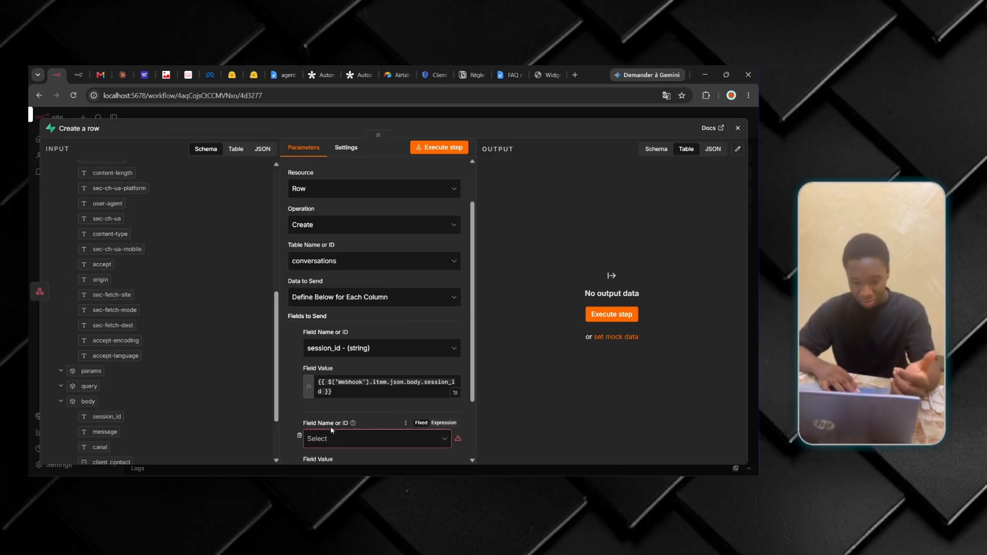
{"action": "scroll", "coordinate": [340, 425], "scroll_direction": "down", "scroll_amount": 2}
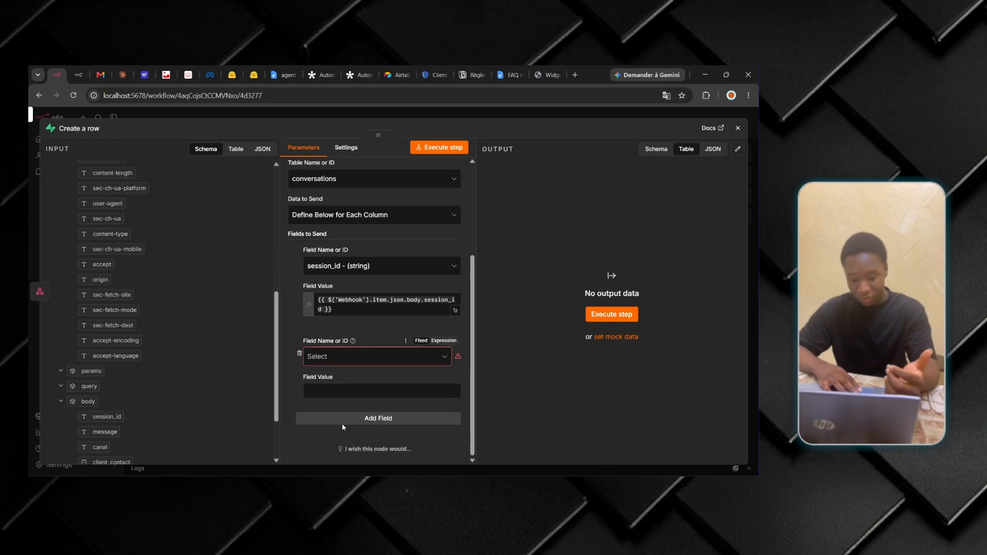
{"action": "left_click", "coordinate": [349, 357]}
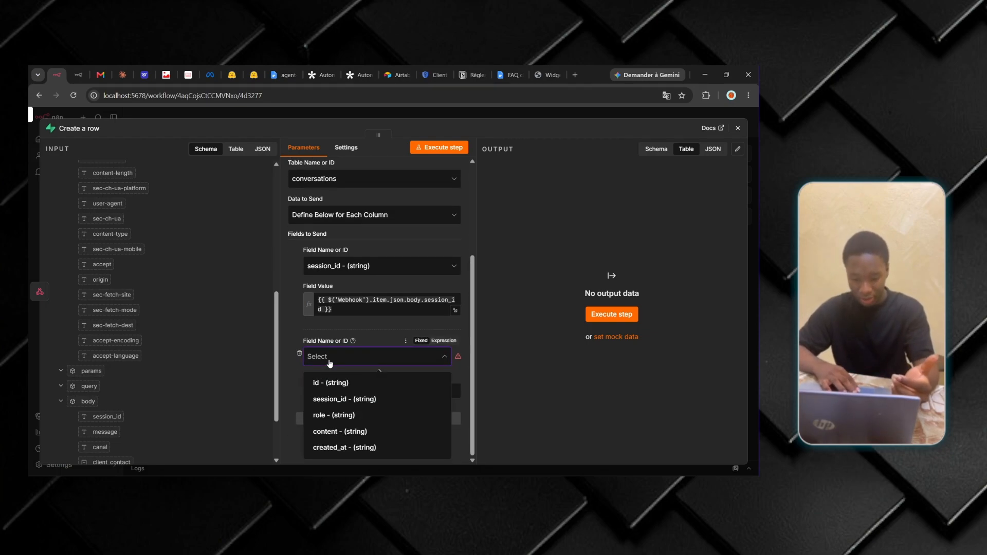
{"action": "left_click", "coordinate": [325, 420]}
{"action": "left_click", "coordinate": [321, 390]}
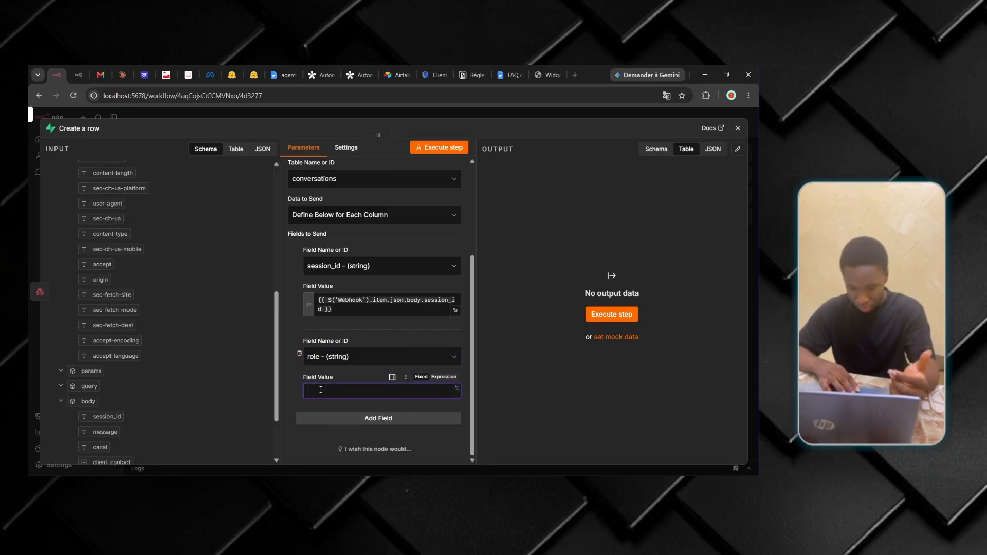
{"action": "type", "text": "\"assis"}
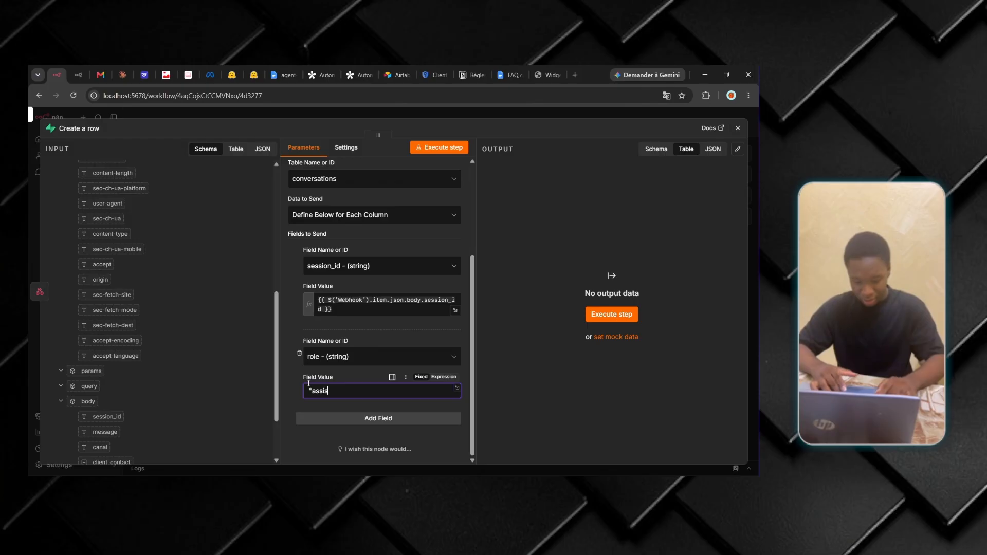
{"action": "type", "text": "tant\""}
- Add a content field to the assistant row with the expression {{ $json.reponse }} as its value, and close the node
{"action": "left_click", "coordinate": [323, 418]}
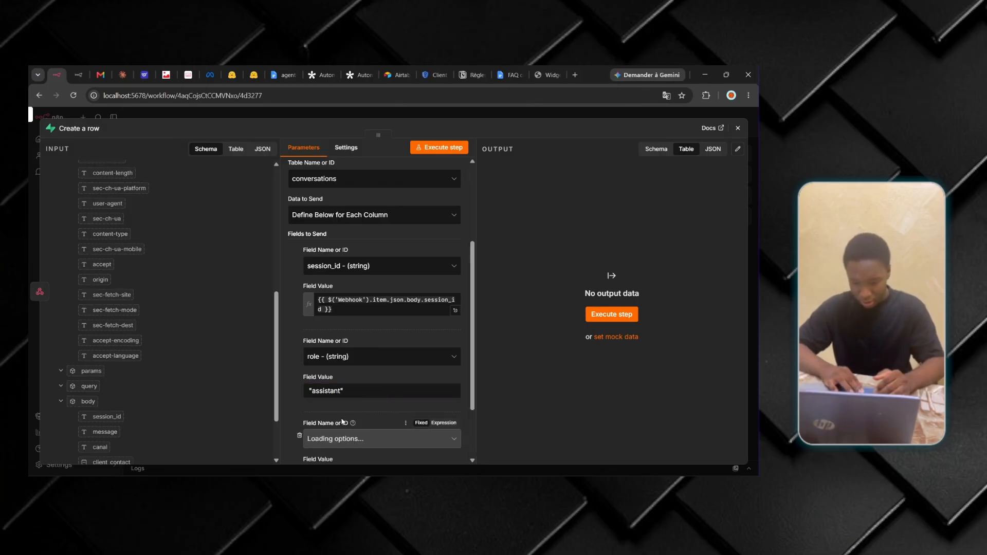
{"action": "left_click", "coordinate": [323, 409]}
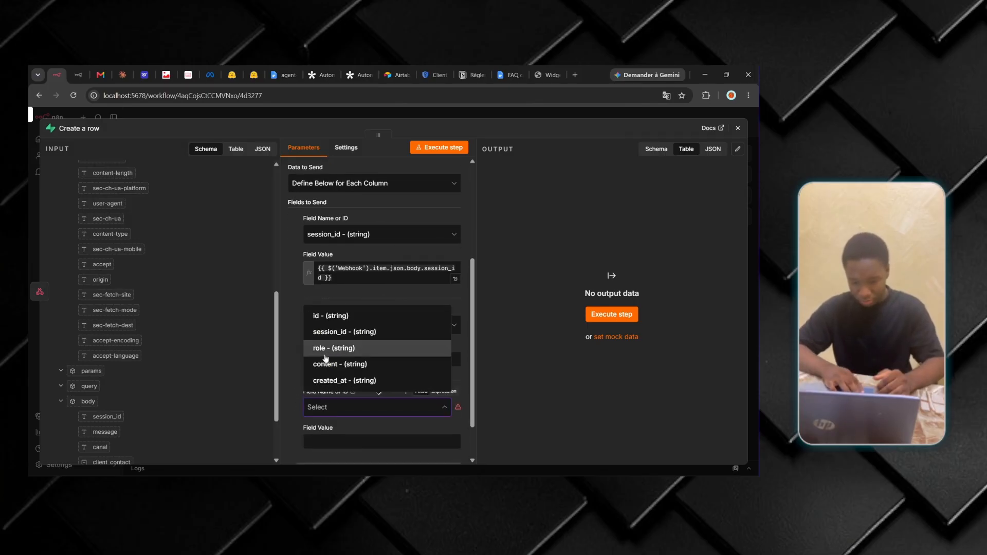
{"action": "left_click", "coordinate": [329, 367]}
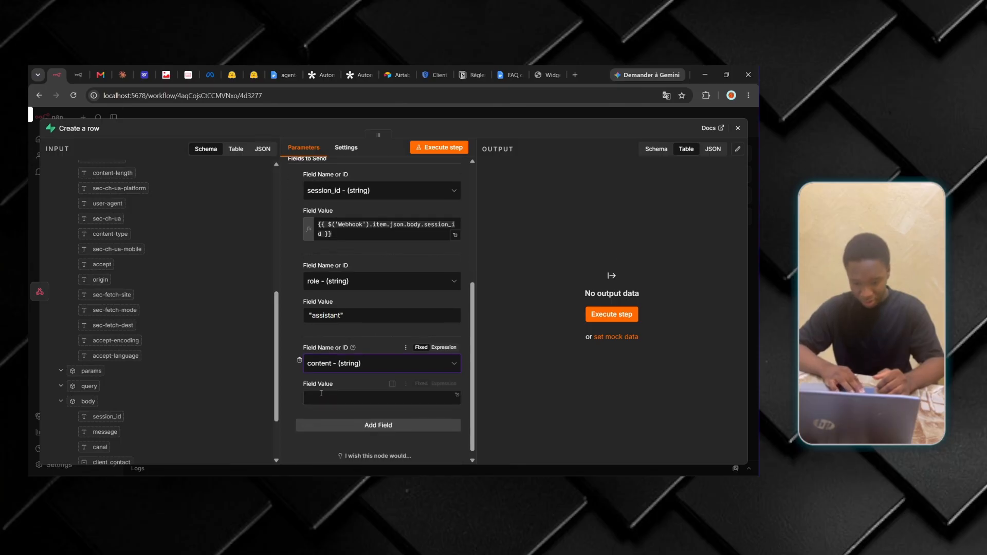
{"action": "scroll", "coordinate": [86, 412], "scroll_direction": "down", "scroll_amount": 2}
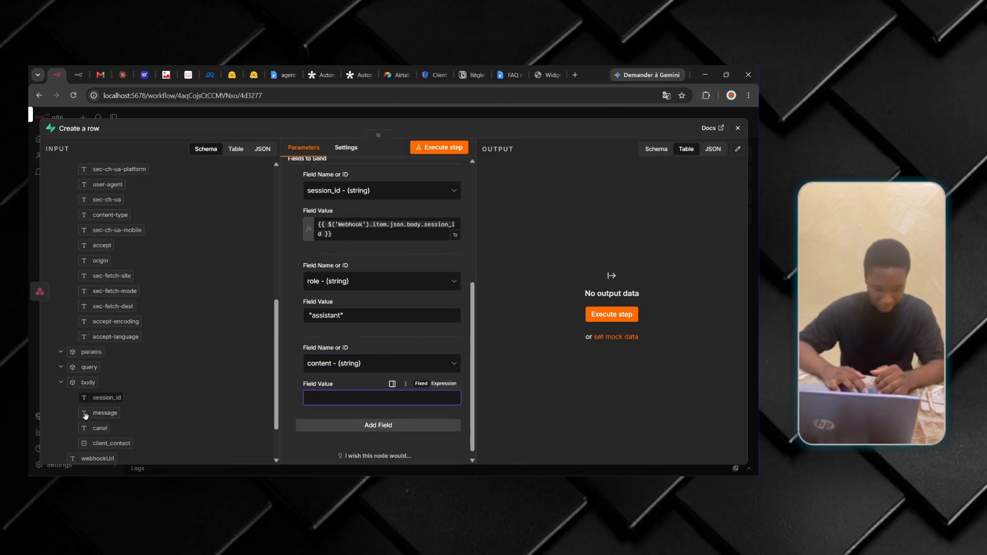
{"action": "scroll", "coordinate": [86, 417], "scroll_direction": "down", "scroll_amount": 1}
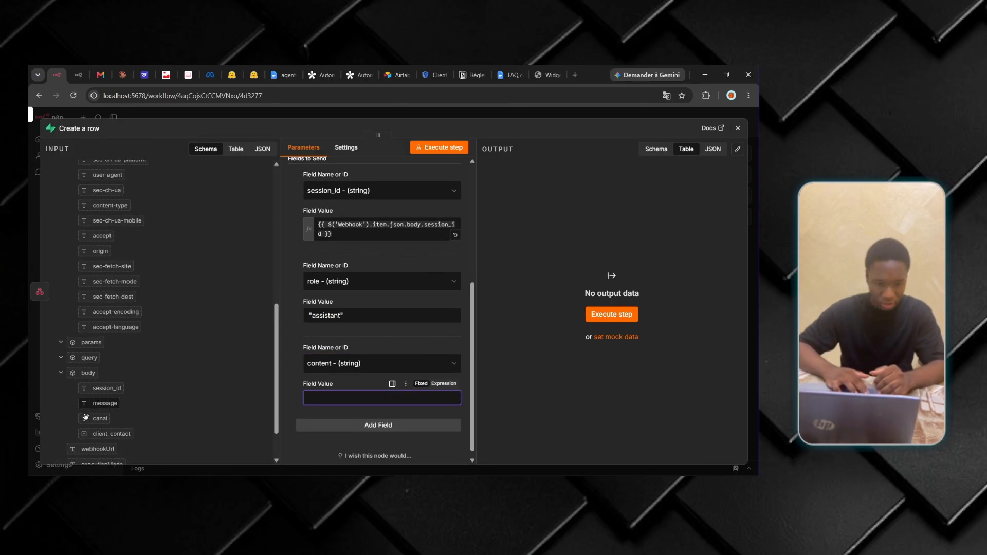
{"action": "scroll", "coordinate": [86, 416], "scroll_direction": "down", "scroll_amount": 1}
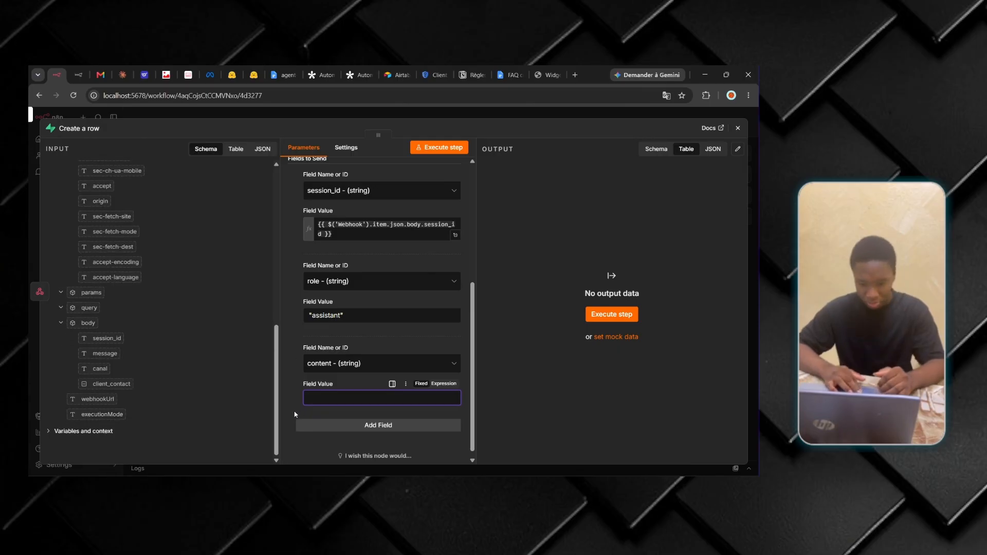
{"action": "type", "text": "{{"}
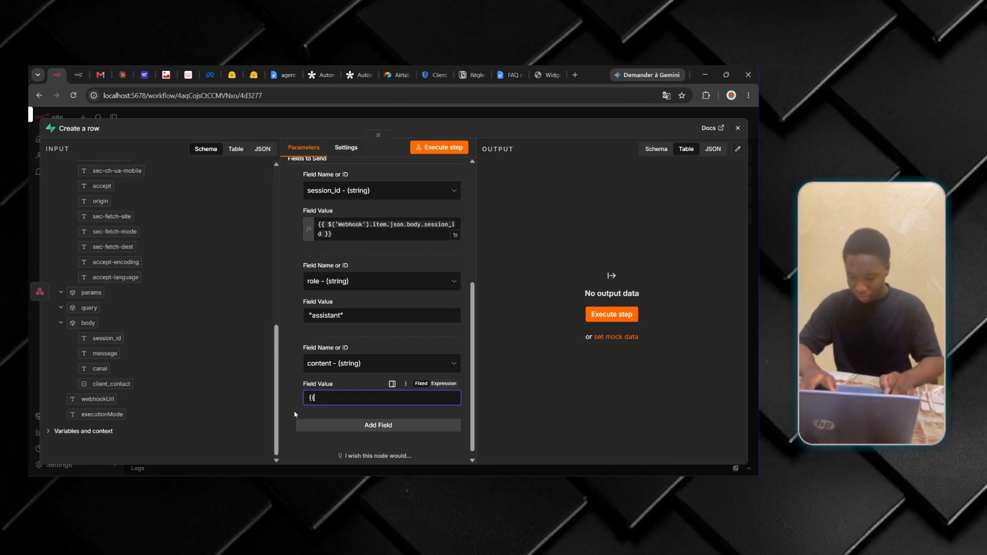
{"action": "type", "text": "ù$json."}
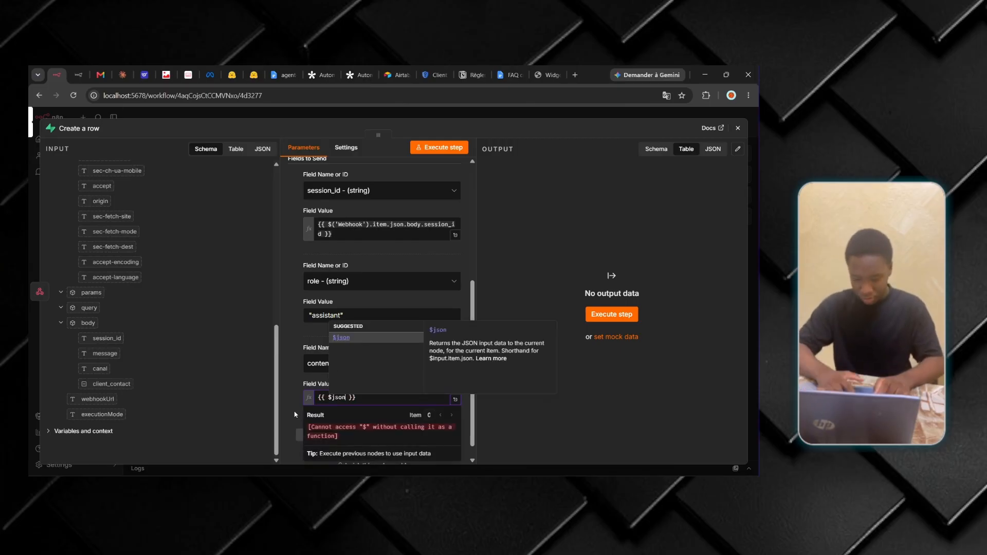
{"action": "type", "text": "re"}
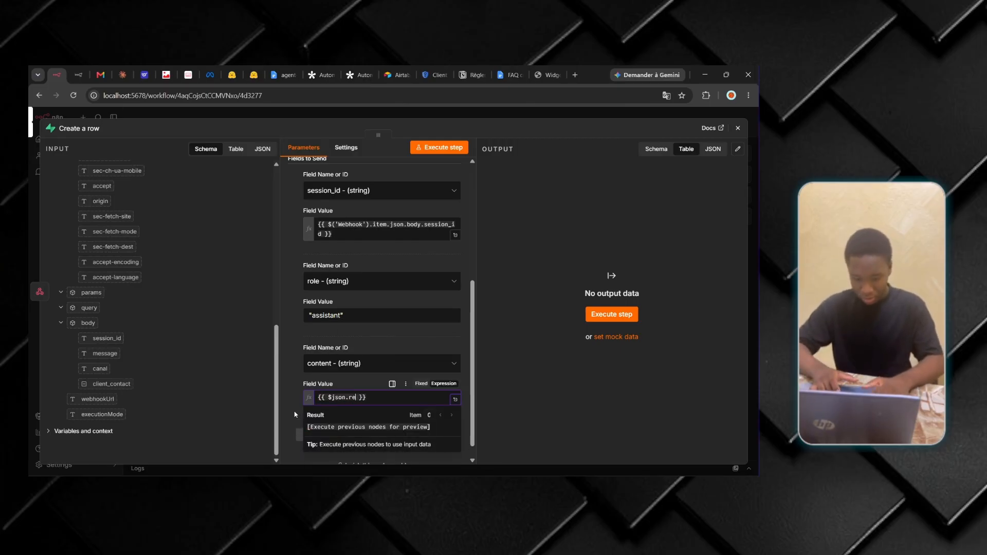
{"action": "type", "text": "ponse"}
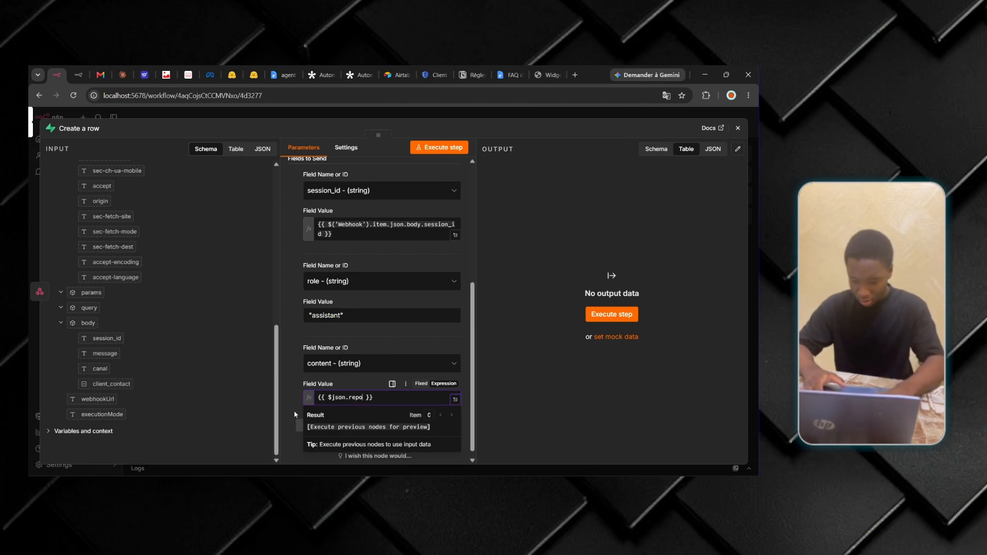
{"action": "left_click", "coordinate": [360, 386]}
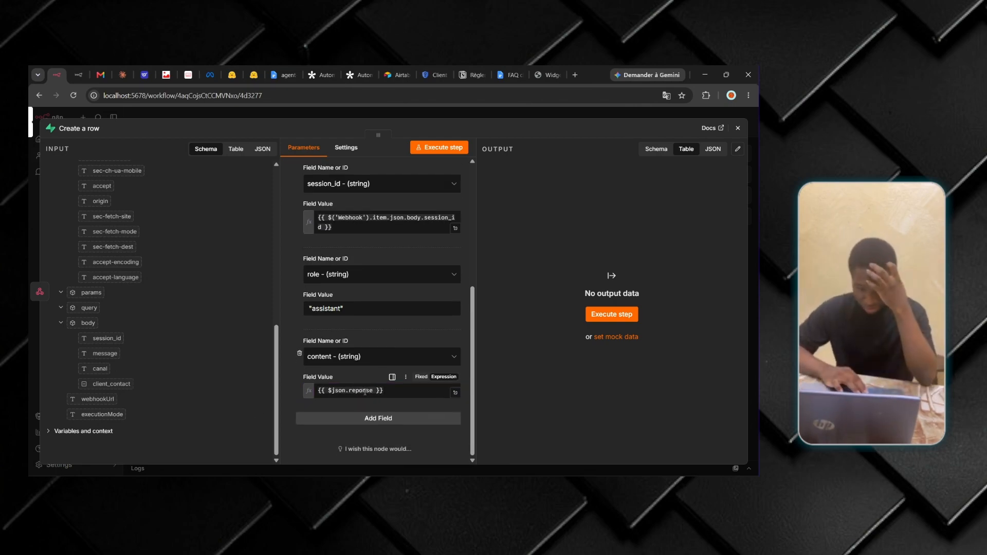
{"action": "scroll", "coordinate": [358, 294], "scroll_direction": "up", "scroll_amount": 3}
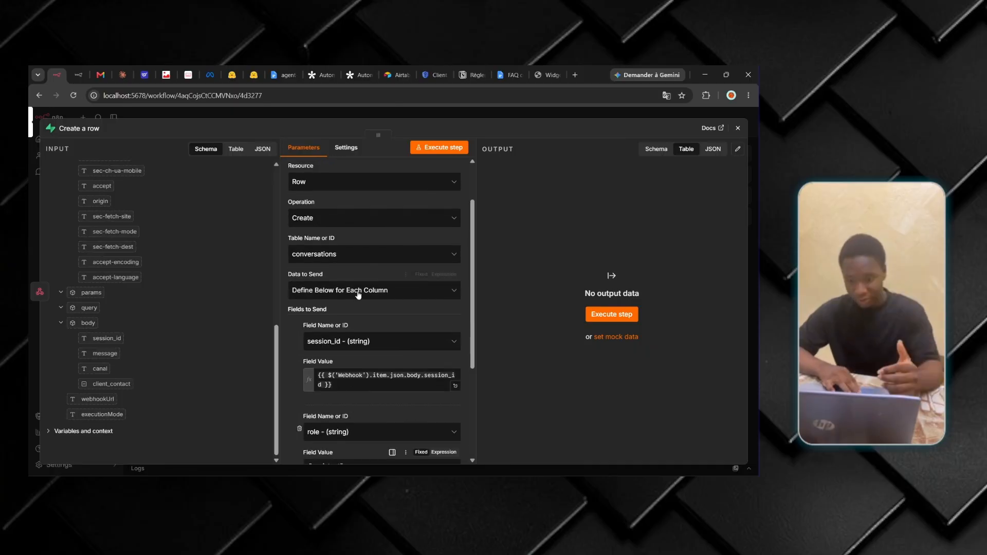
{"action": "left_click", "coordinate": [738, 128]}
- Add a second Supabase Create a row node after the first one and set its table to conversations
{"action": "left_click", "coordinate": [721, 251]}
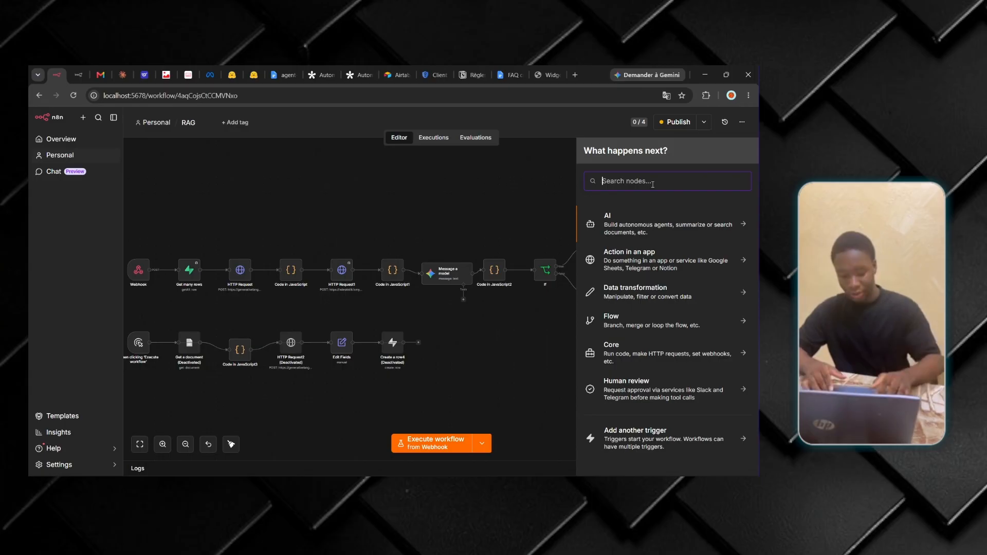
{"action": "type", "text": "supa"}
{"action": "key", "text": "Return"}
{"action": "left_click", "coordinate": [610, 237]}
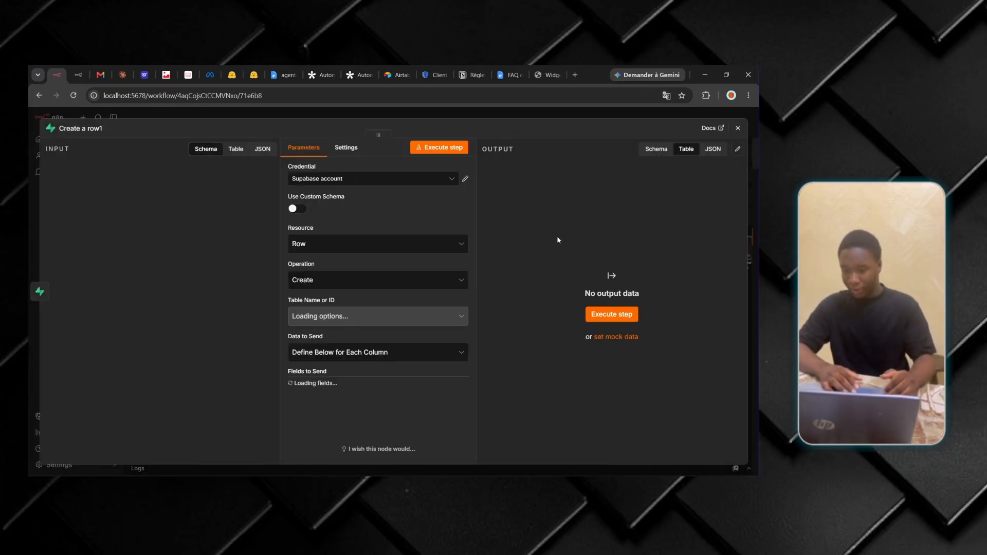
{"action": "left_click", "coordinate": [334, 316]}
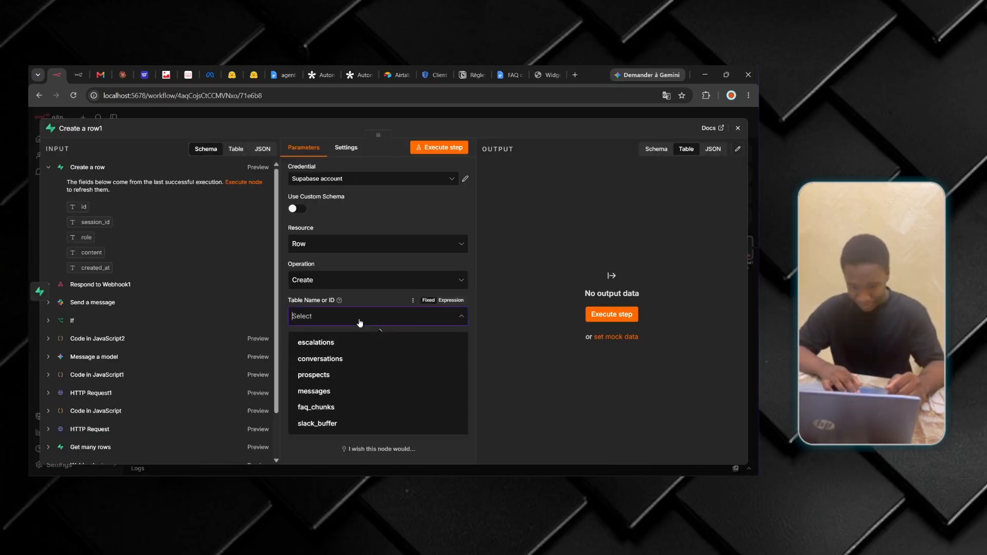
{"action": "left_click", "coordinate": [336, 359]}
- Add a session_id field to the second row node and map its value to session_id from the Webhook body
{"action": "left_click", "coordinate": [340, 373]}
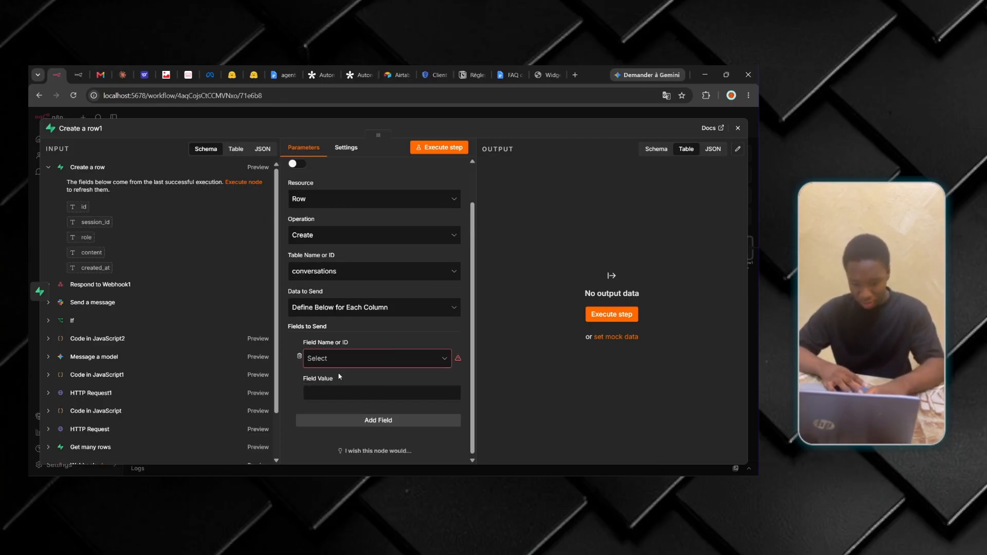
{"action": "left_click", "coordinate": [339, 358]}
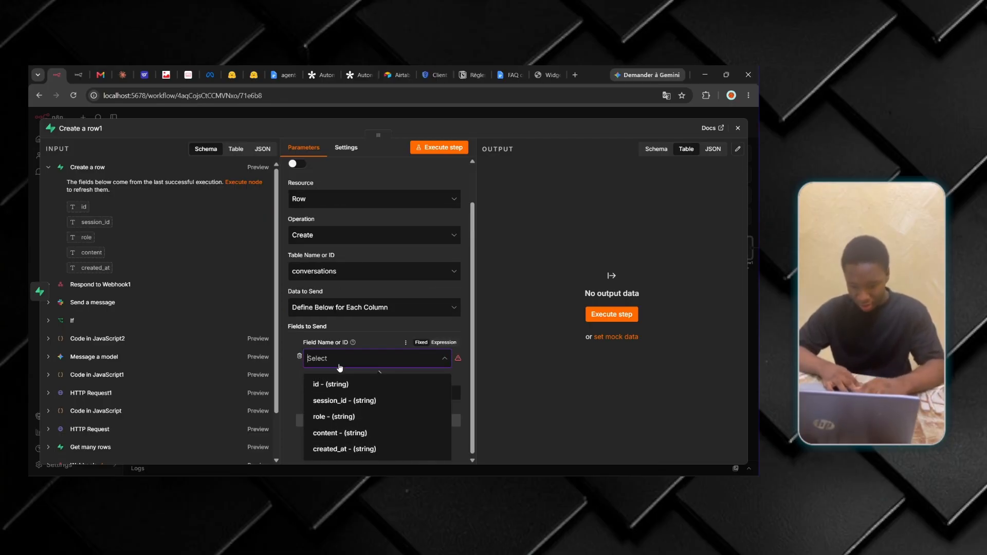
{"action": "left_click", "coordinate": [341, 397]}
{"action": "scroll", "coordinate": [146, 399], "scroll_direction": "down", "scroll_amount": 10}
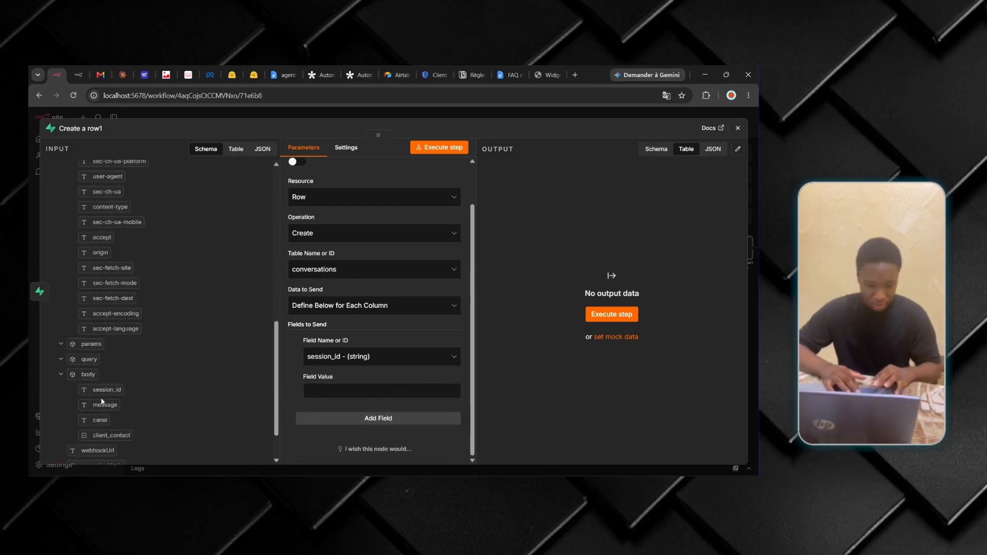
{"action": "left_click_drag", "start_coordinate": [83, 391], "coordinate": [367, 395]}
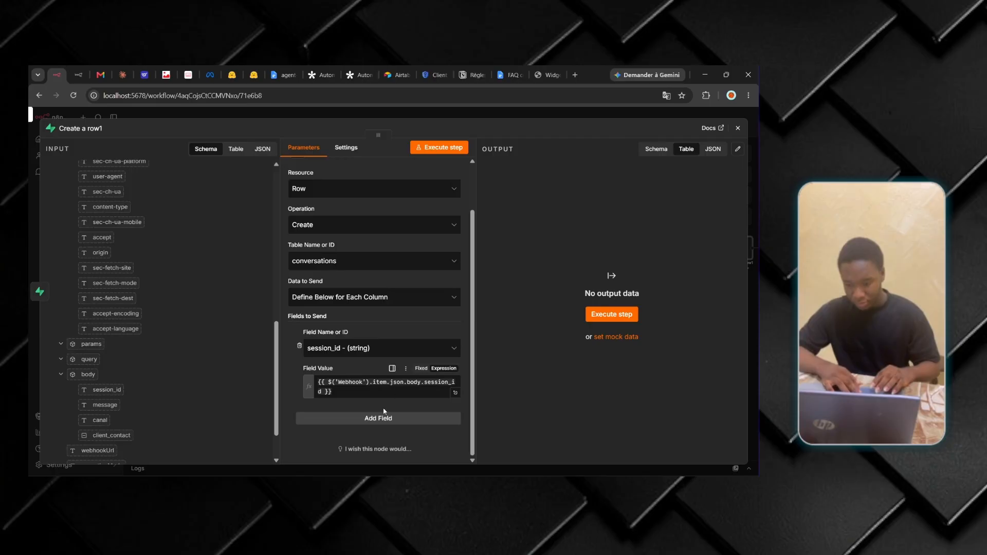
- Add a role field to the second row node and set its value to "user", including the quotation marks
{"action": "left_click", "coordinate": [378, 420]}
{"action": "scroll", "coordinate": [353, 431], "scroll_direction": "down", "scroll_amount": 1}
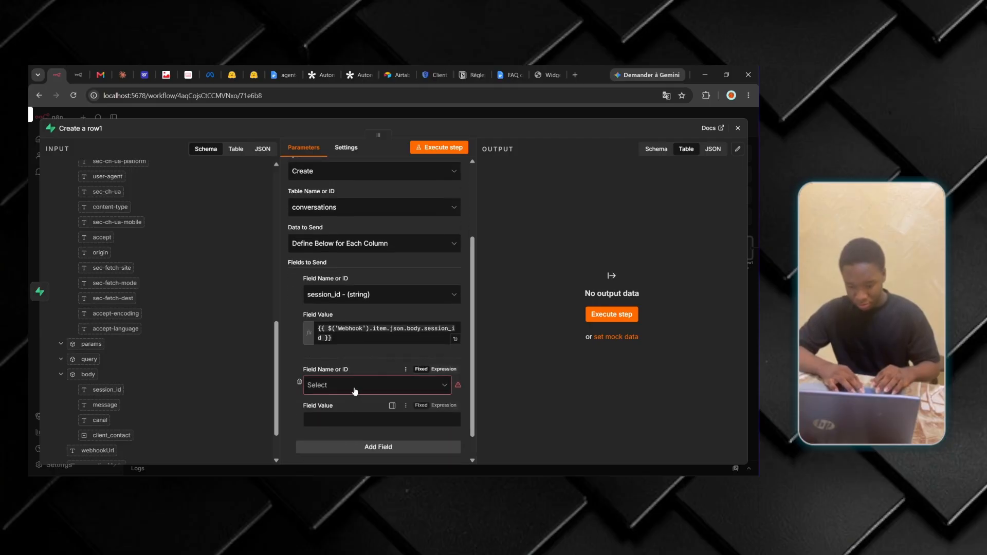
{"action": "left_click", "coordinate": [353, 385]}
{"action": "left_click", "coordinate": [346, 332]}
{"action": "left_click", "coordinate": [314, 421]}
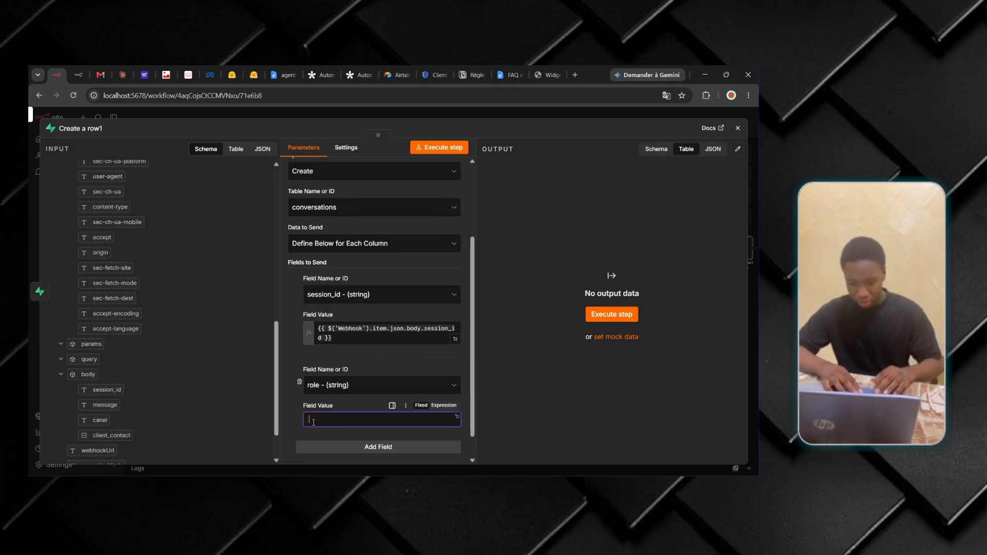
{"action": "type", "text": "u"}
{"action": "type", "text": "\"user\""}
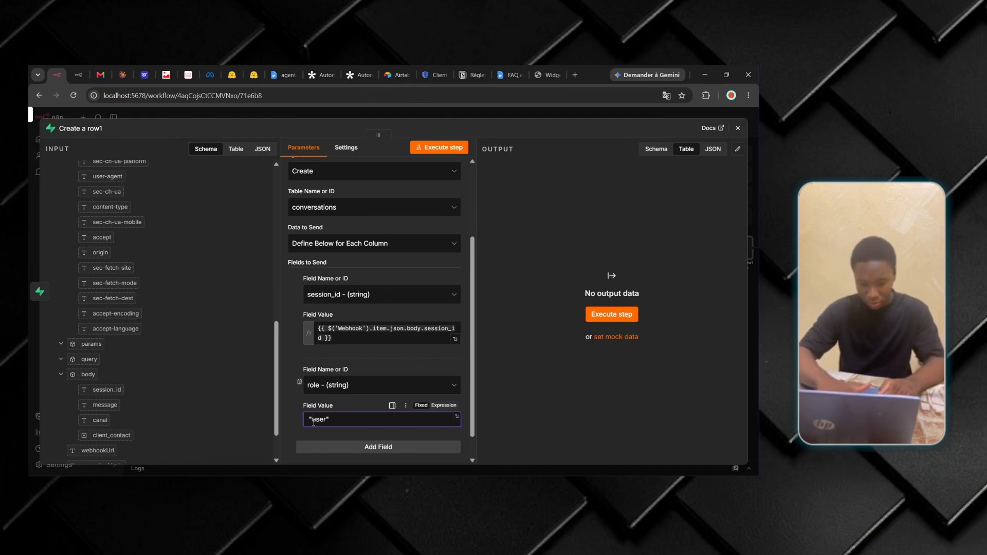
{"action": "scroll", "coordinate": [311, 411], "scroll_direction": "down", "scroll_amount": 1}
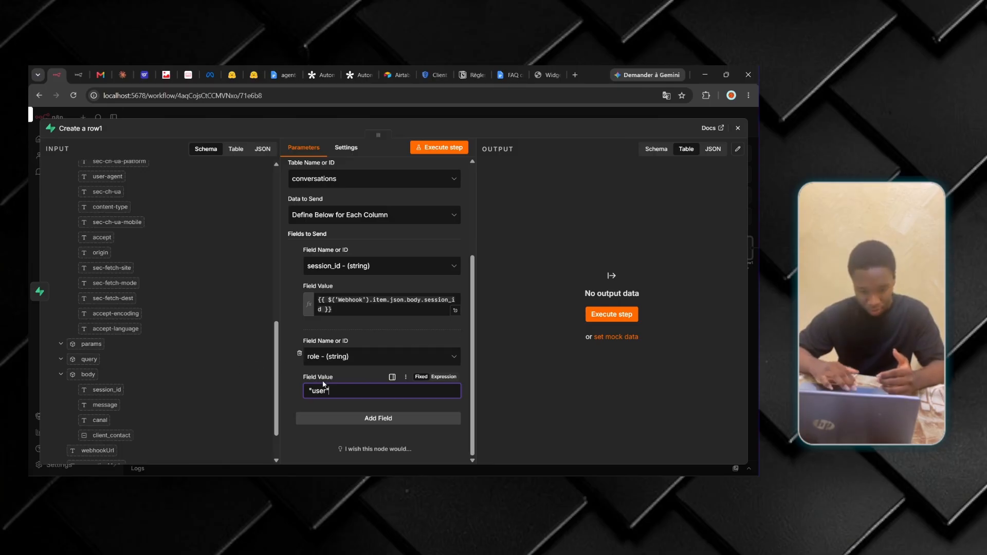
- Add a content field to the second row node and map its value to message from the Webhook body
{"action": "left_click", "coordinate": [333, 416]}
{"action": "left_click", "coordinate": [344, 389]}
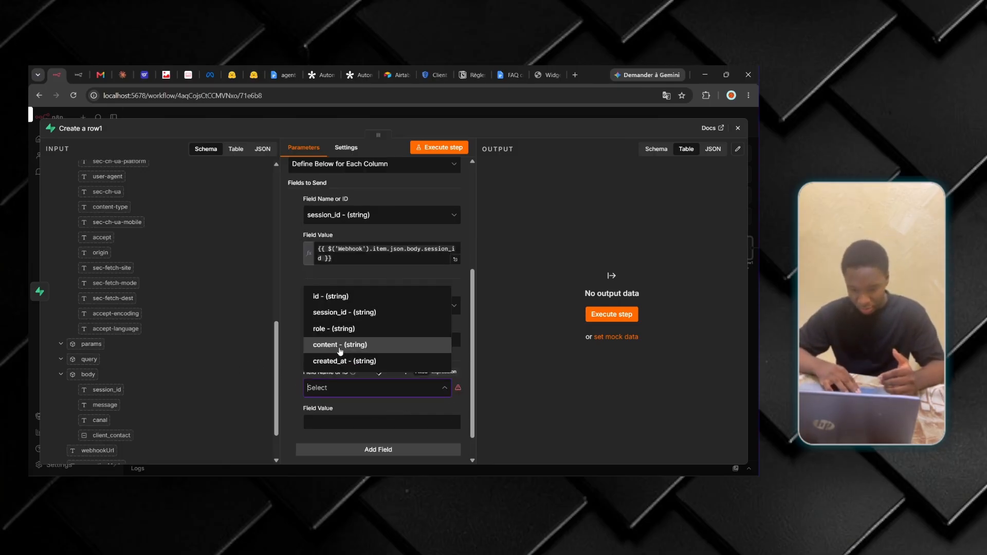
{"action": "left_click", "coordinate": [340, 345]}
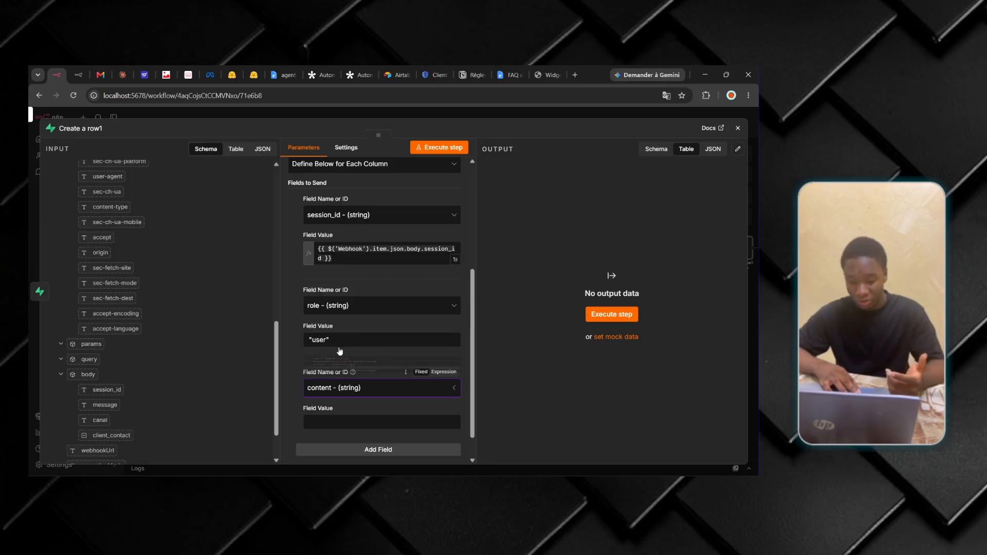
{"action": "left_click", "coordinate": [350, 422]}
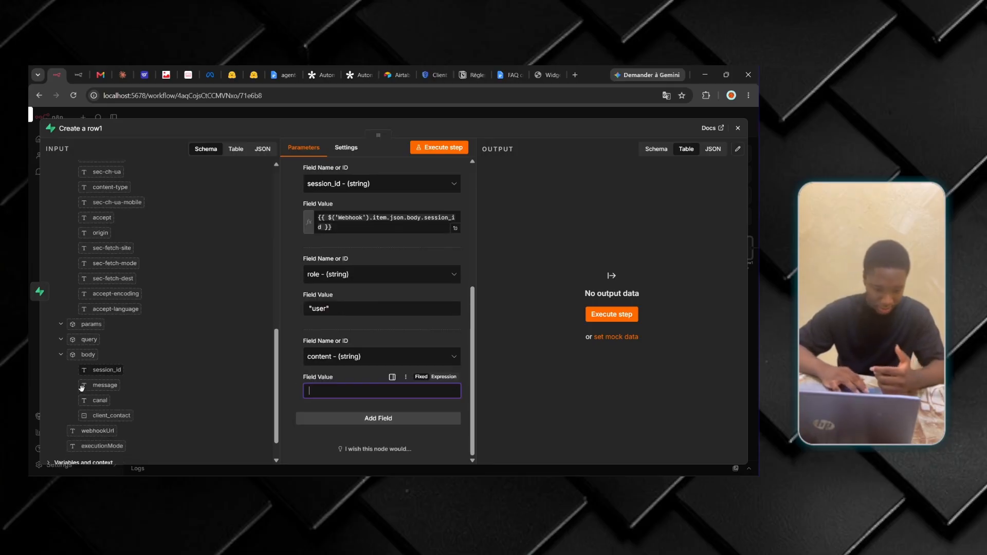
{"action": "scroll", "coordinate": [82, 391], "scroll_direction": "down", "scroll_amount": 1}
{"action": "scroll", "coordinate": [90, 394], "scroll_direction": "down", "scroll_amount": 1}
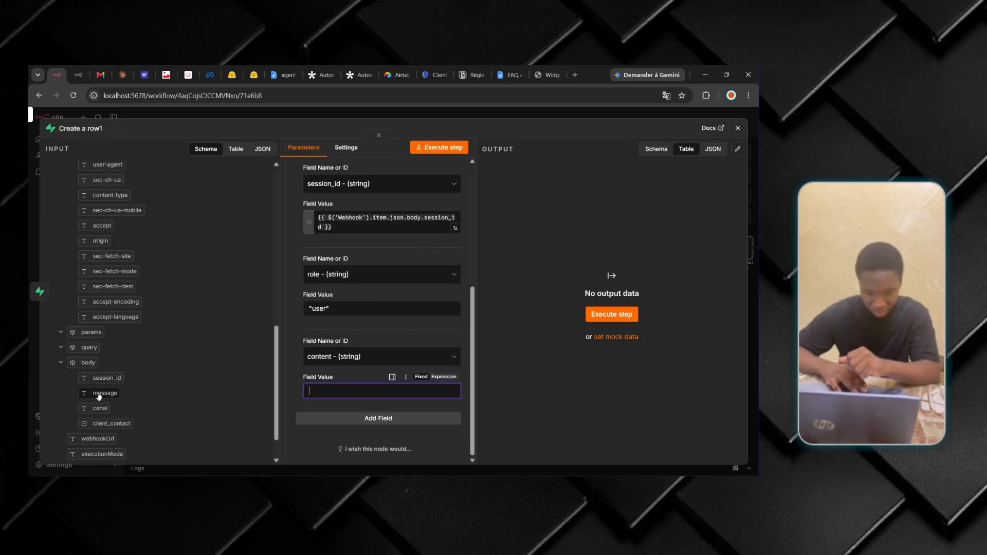
{"action": "left_click_drag", "start_coordinate": [101, 397], "coordinate": [341, 397]}
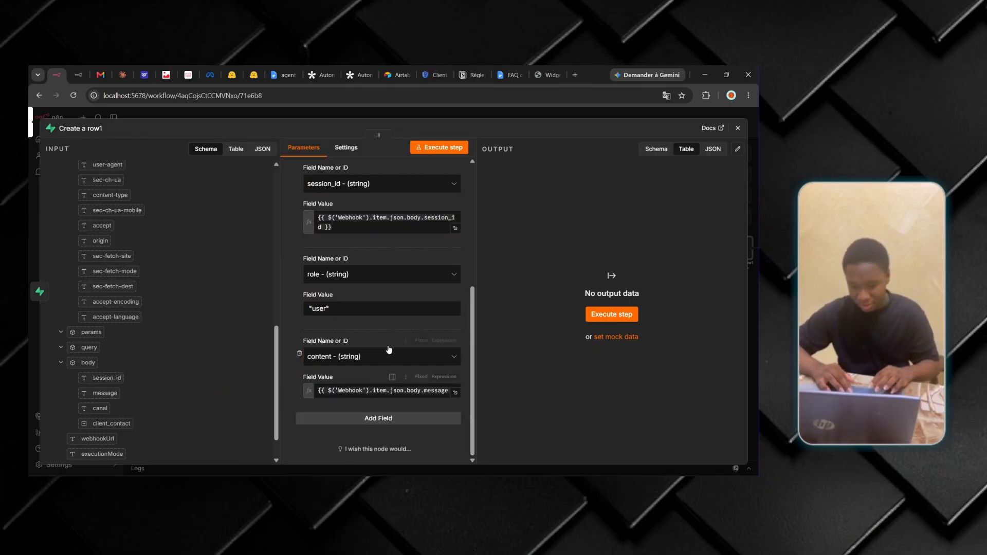
{"action": "left_click", "coordinate": [358, 420]}
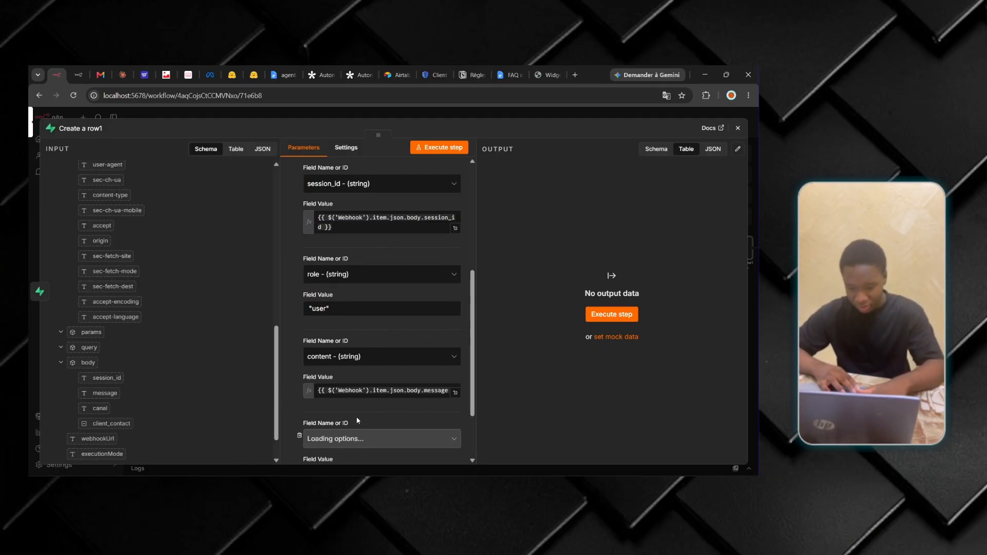
{"action": "left_click", "coordinate": [336, 362]}
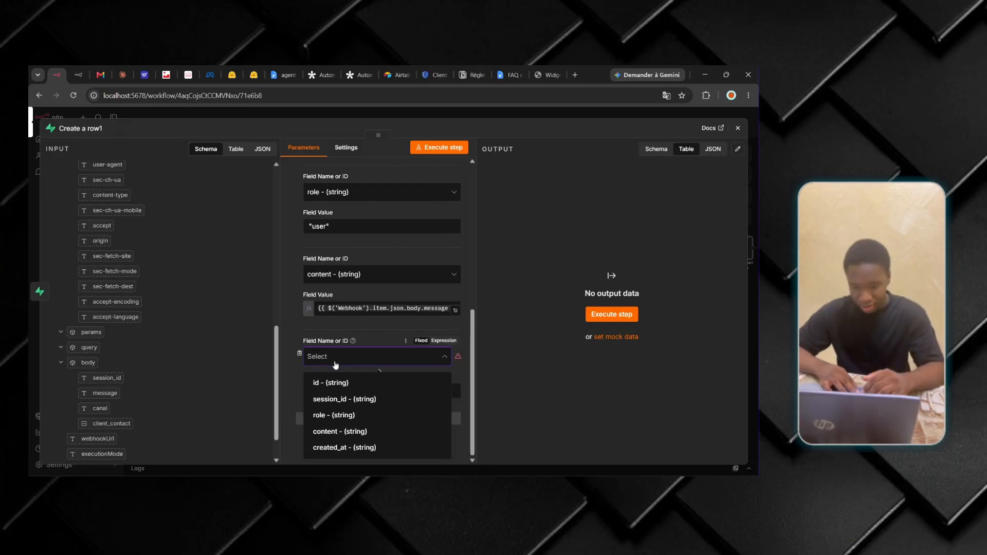
{"action": "left_click", "coordinate": [331, 399]}
{"action": "left_click", "coordinate": [334, 390]}
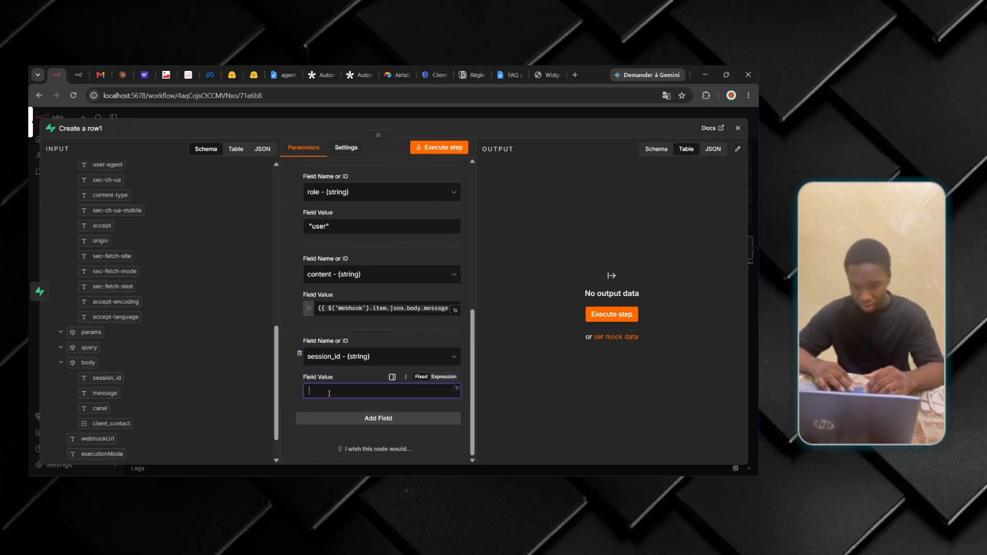
{"action": "scroll", "coordinate": [329, 393], "scroll_direction": "up", "scroll_amount": 3}
{"action": "scroll", "coordinate": [340, 367], "scroll_direction": "down", "scroll_amount": 3}
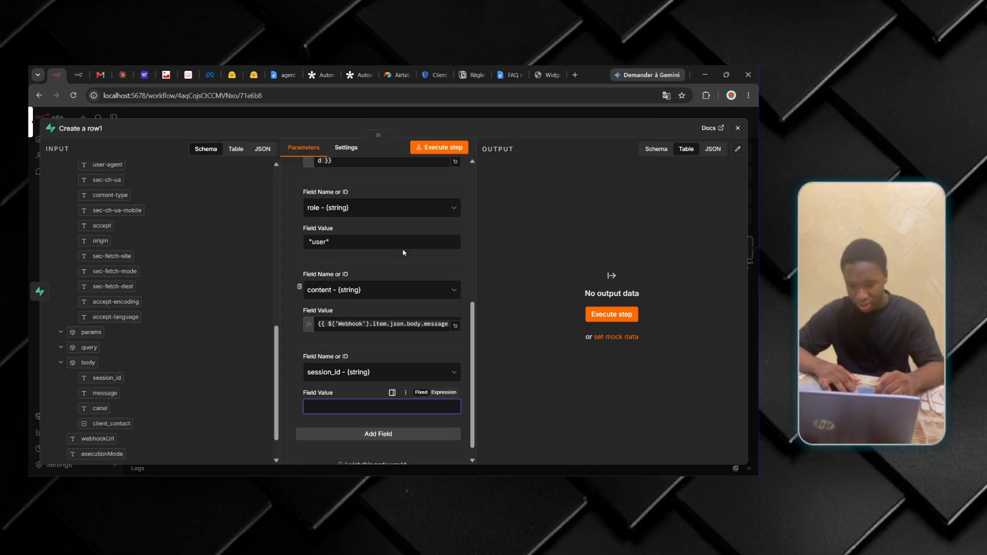
{"action": "left_click", "coordinate": [340, 367]}
{"action": "left_click", "coordinate": [374, 356]}
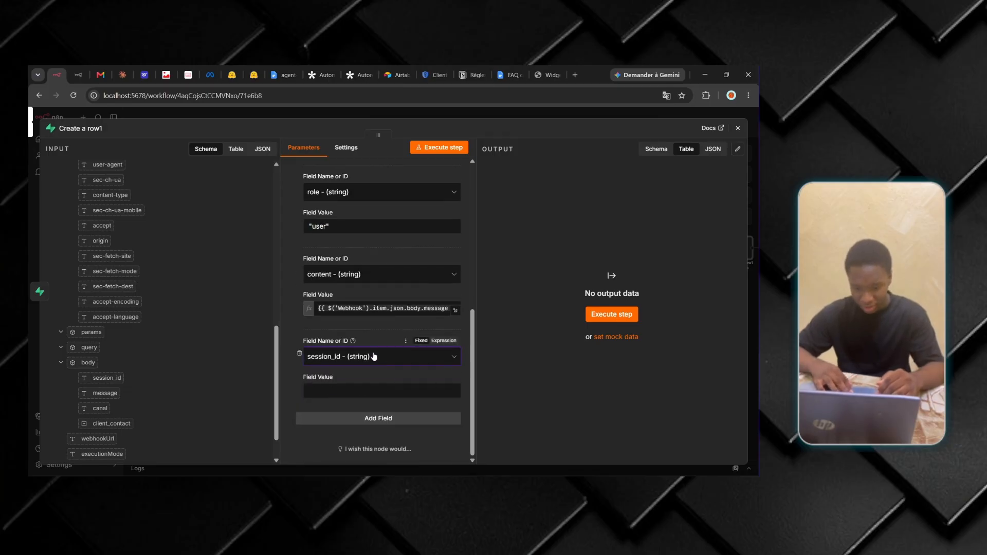
{"action": "left_click", "coordinate": [300, 353]}
- Review the session_id, role and content mappings in the second row node, and close the node
{"action": "scroll", "coordinate": [367, 305], "scroll_direction": "up", "scroll_amount": 3}
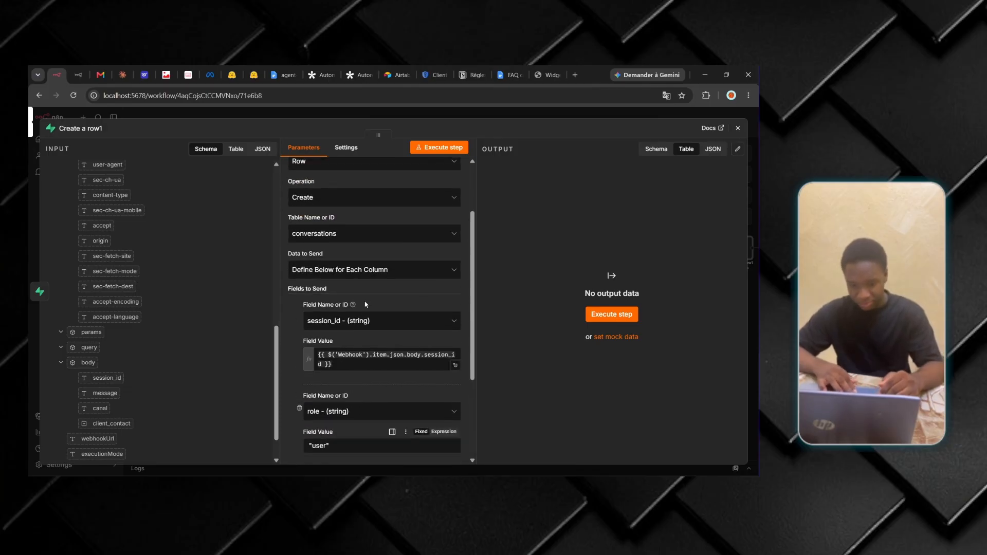
{"action": "scroll", "coordinate": [364, 339], "scroll_direction": "down", "scroll_amount": 2}
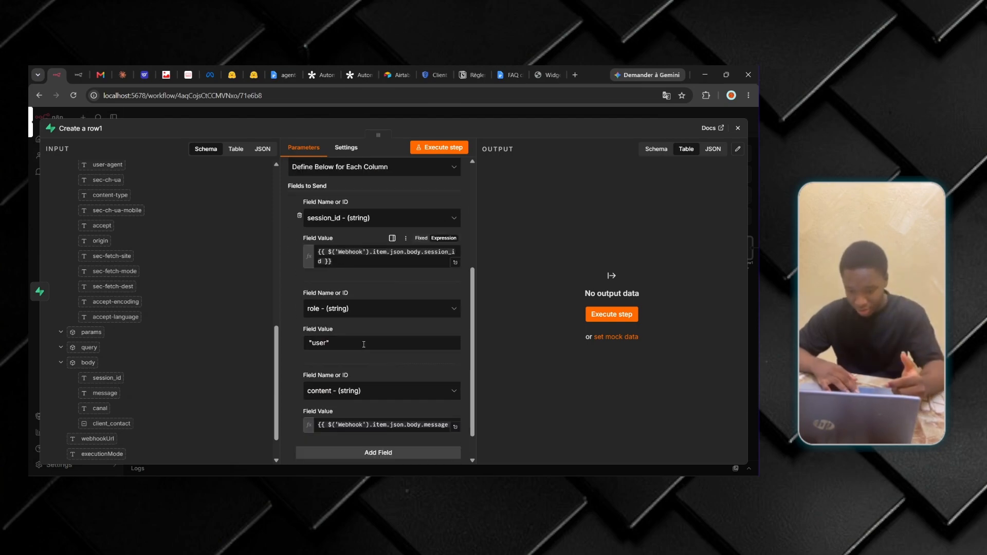
{"action": "scroll", "coordinate": [363, 344], "scroll_direction": "down", "scroll_amount": 1}
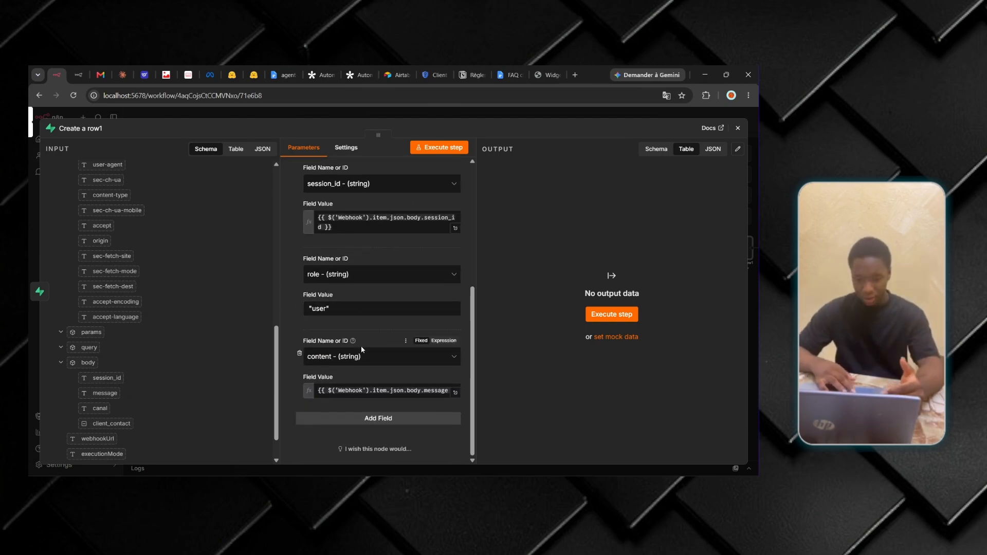
{"action": "key", "text": "Escape"}
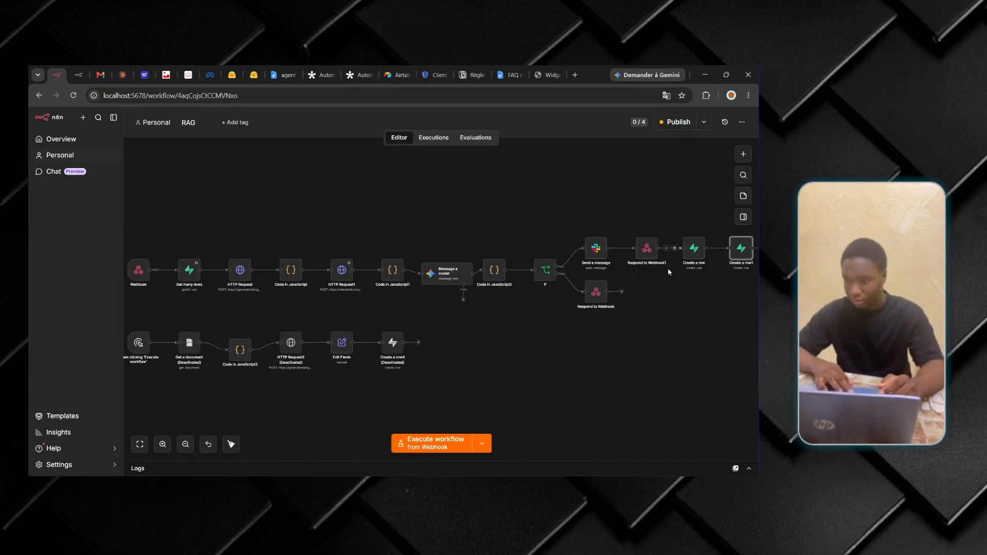
- Duplicate both conversations row nodes and chain the copies after the Respond to Webhook node on the lower branch
{"action": "right_click", "coordinate": [698, 256]}
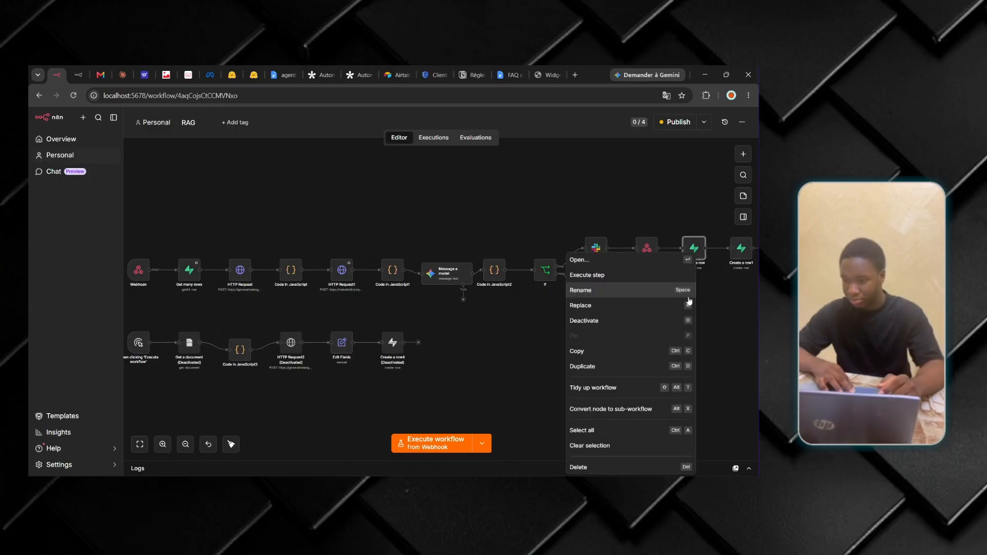
{"action": "key", "text": "ctrl+d"}
{"action": "left_click_drag", "start_coordinate": [715, 287], "coordinate": [649, 302]}
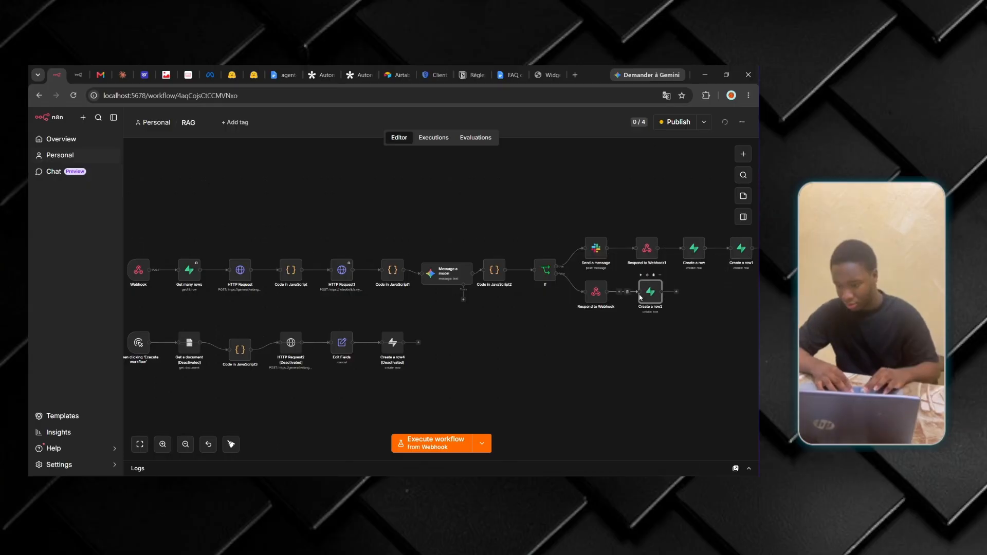
{"action": "right_click", "coordinate": [741, 250]}
{"action": "left_click", "coordinate": [646, 356]}
{"action": "left_click_drag", "start_coordinate": [753, 288], "coordinate": [709, 294]}
- Check the table and field values in the original Create a row node, and close it
{"action": "scroll", "coordinate": [709, 294], "scroll_direction": "right", "scroll_amount": 3}
{"action": "double_click", "coordinate": [628, 249]}
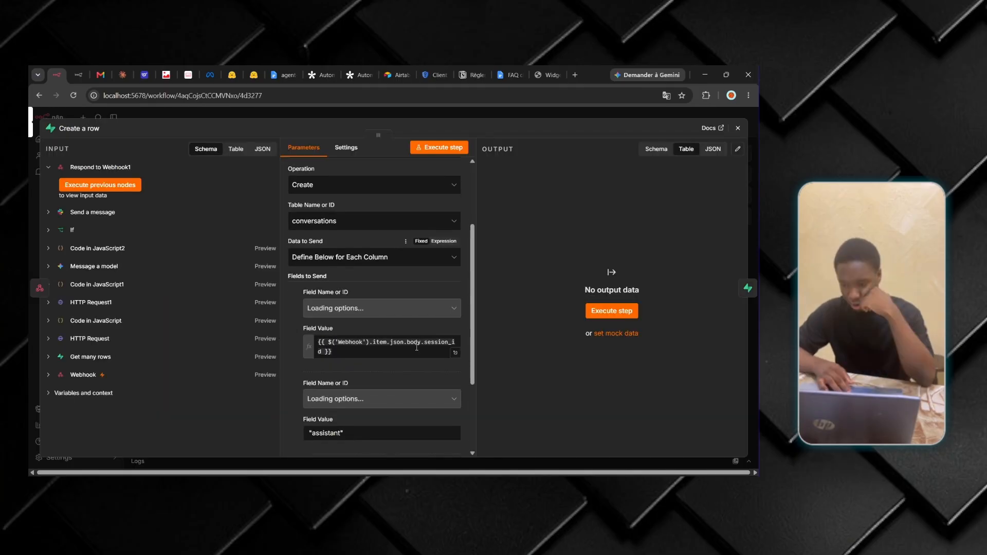
{"action": "left_click", "coordinate": [738, 129]}
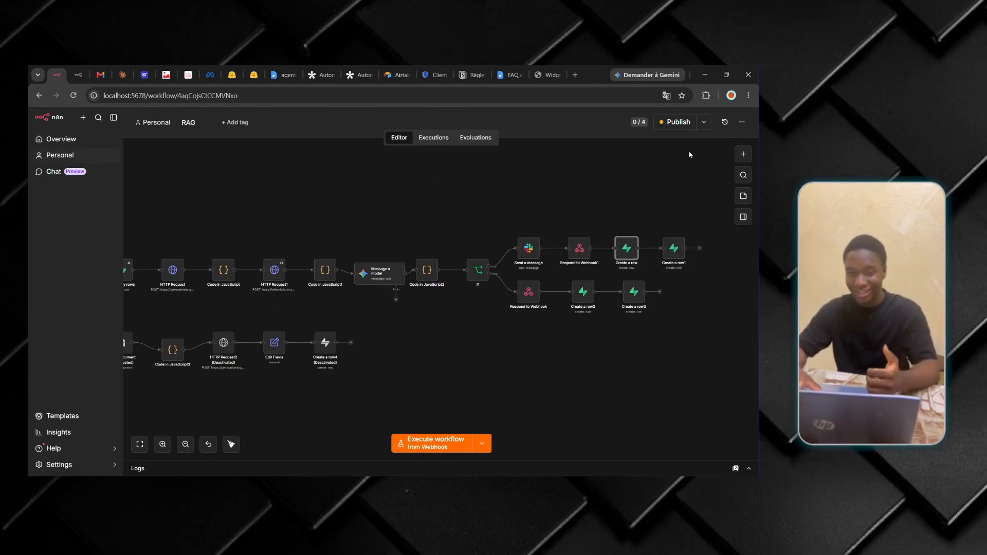
- Publish the RAG workflow with the suggested version name and dismiss the publication notice
{"action": "scroll", "coordinate": [671, 401], "scroll_direction": "left", "scroll_amount": 3}
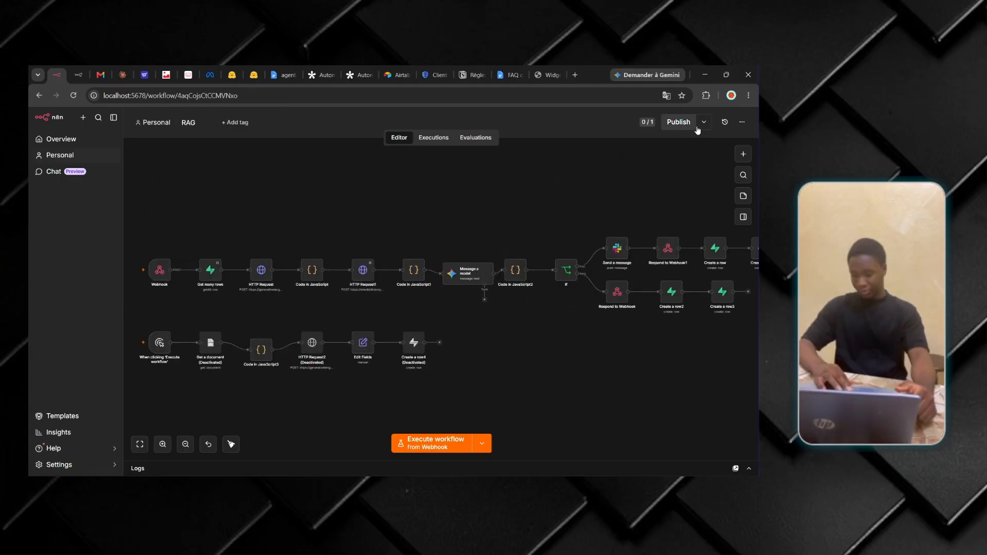
{"action": "left_click", "coordinate": [677, 122]}
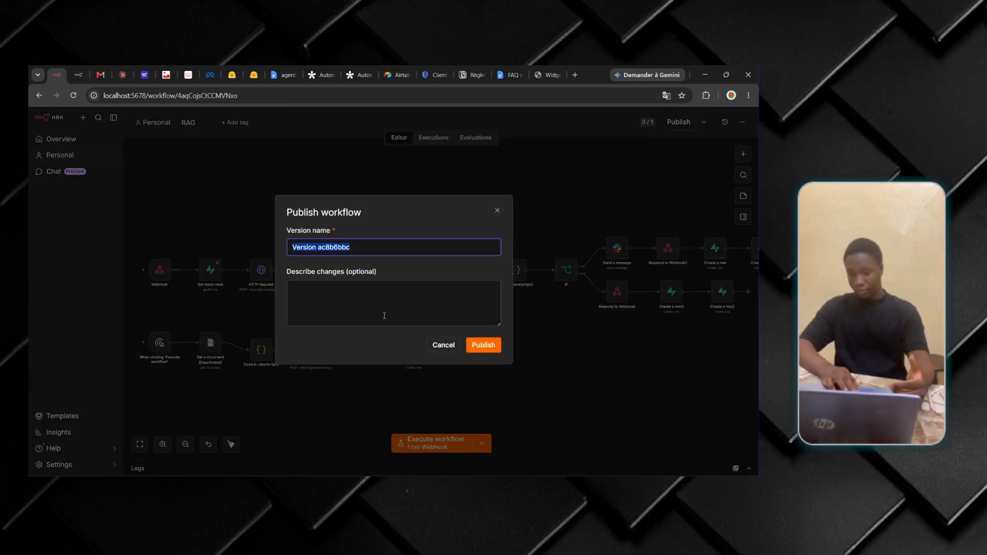
{"action": "left_click", "coordinate": [471, 352]}
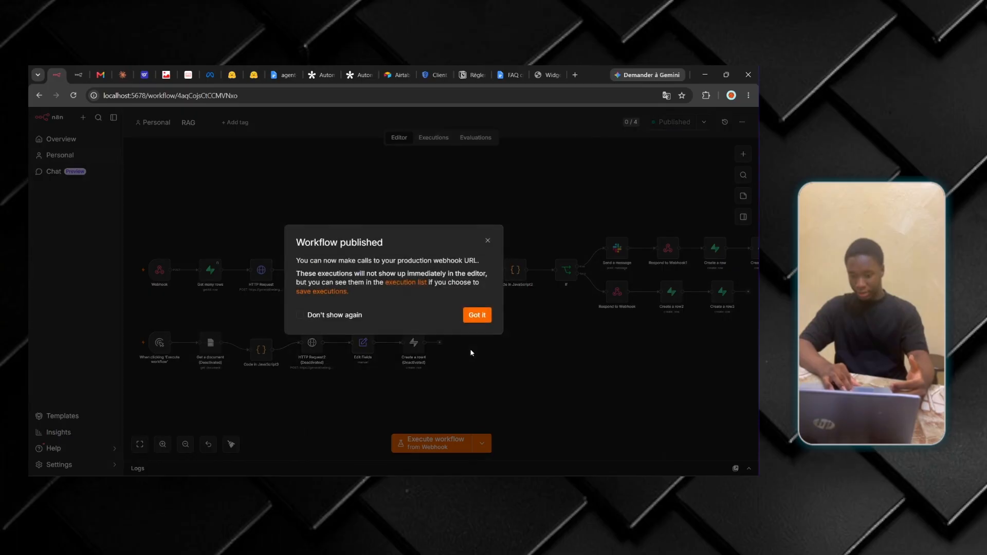
{"action": "left_click", "coordinate": [474, 316]}
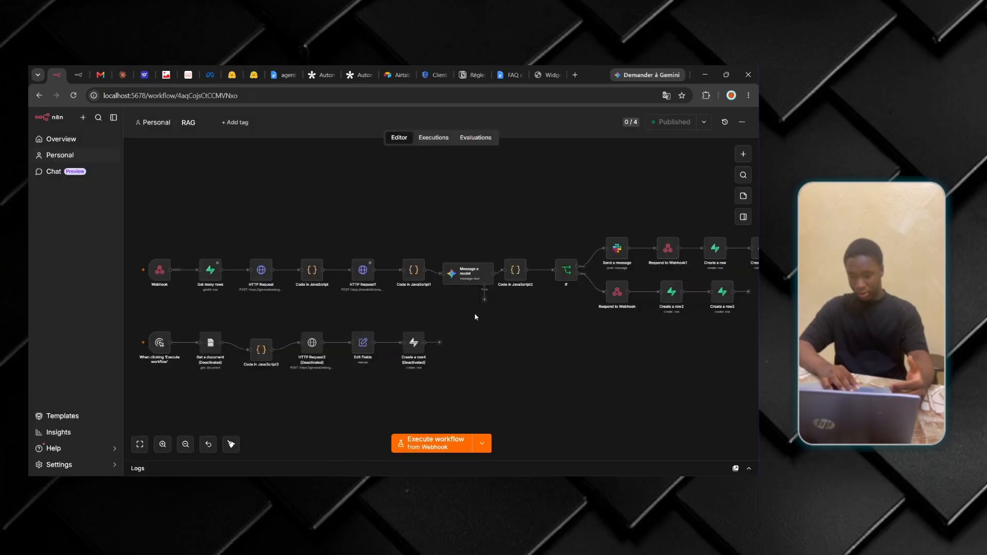
- Copy the production URL from the Webhook node and return to the canvas
{"action": "scroll", "coordinate": [248, 219], "scroll_direction": "left", "scroll_amount": 2}
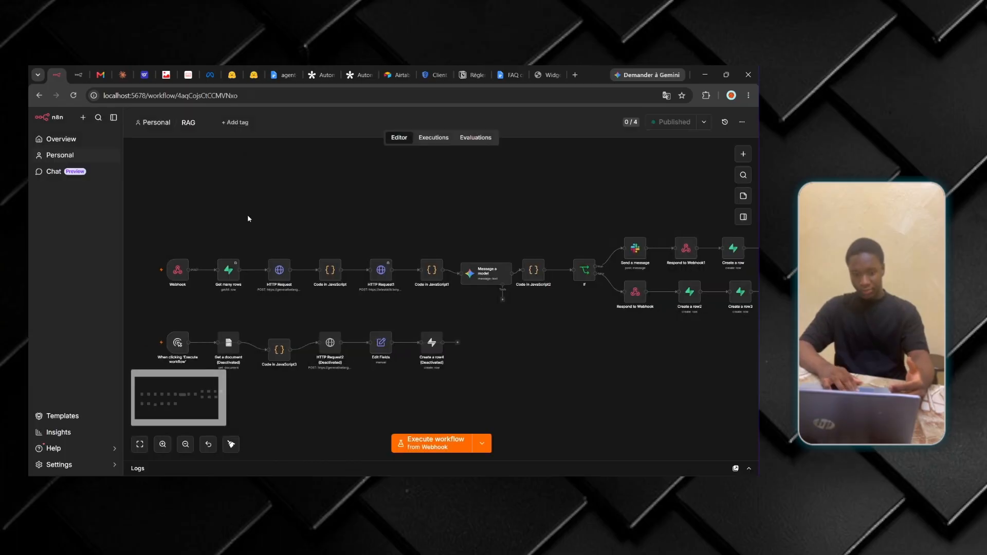
{"action": "double_click", "coordinate": [178, 269]}
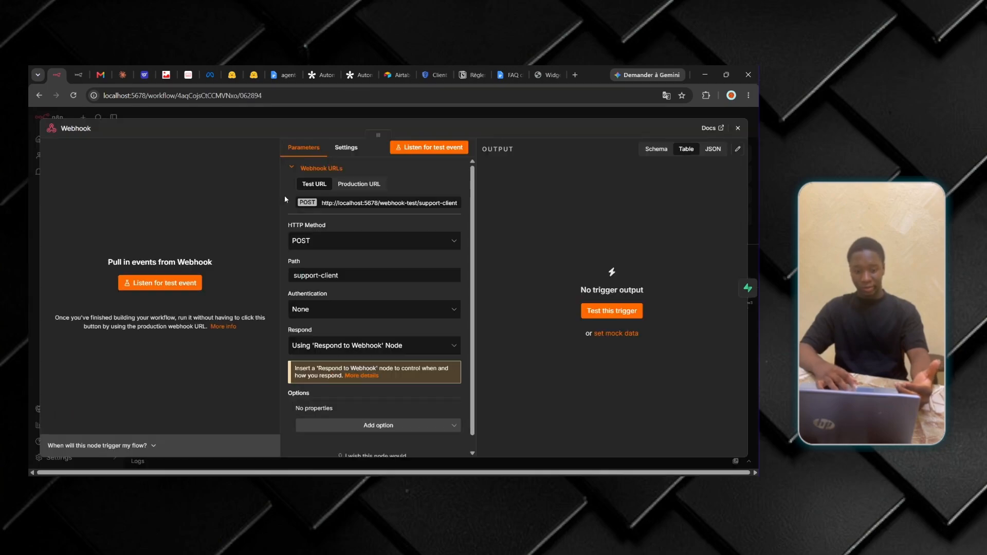
{"action": "left_click", "coordinate": [350, 185]}
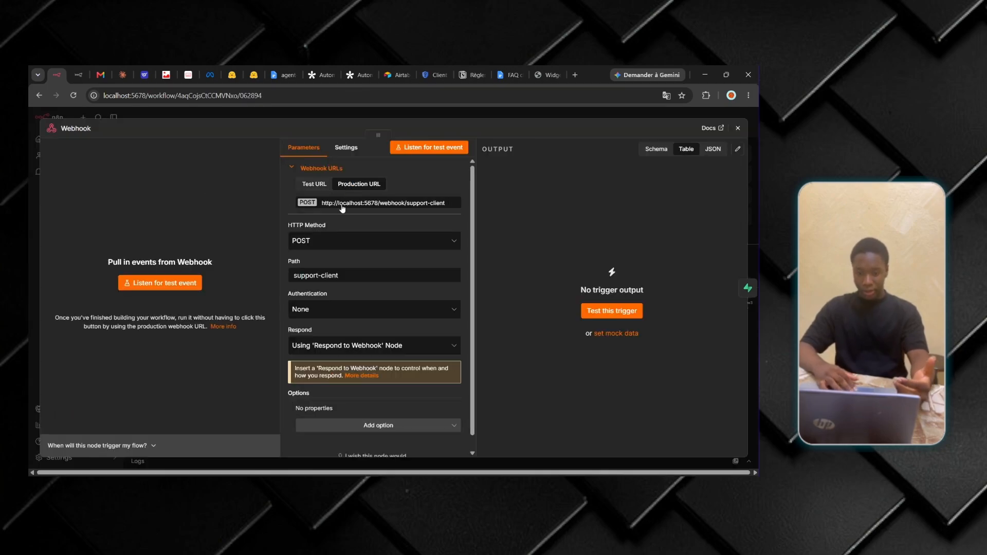
{"action": "left_click", "coordinate": [350, 202]}
{"action": "left_click", "coordinate": [738, 128]}
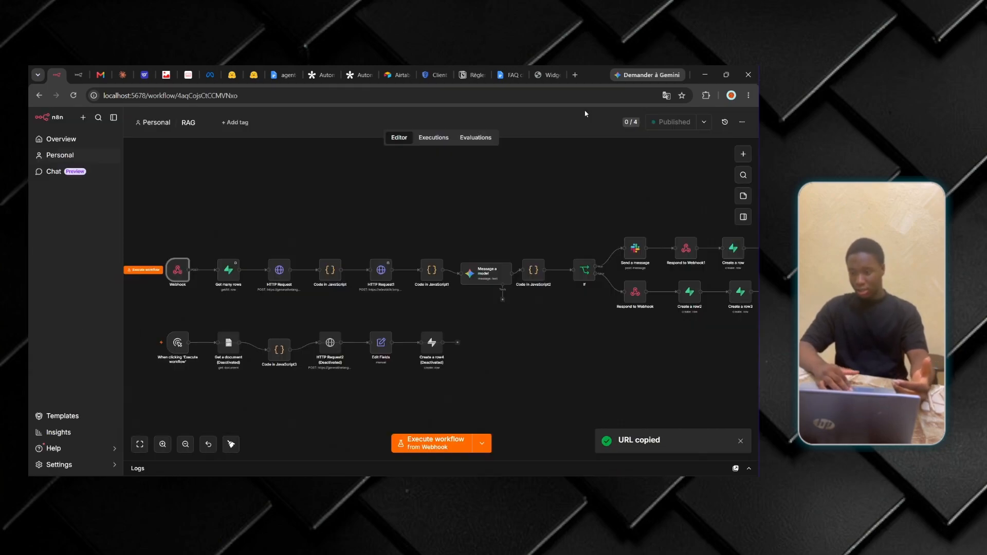
{"action": "left_click", "coordinate": [547, 75]}
{"action": "left_click", "coordinate": [742, 457]}
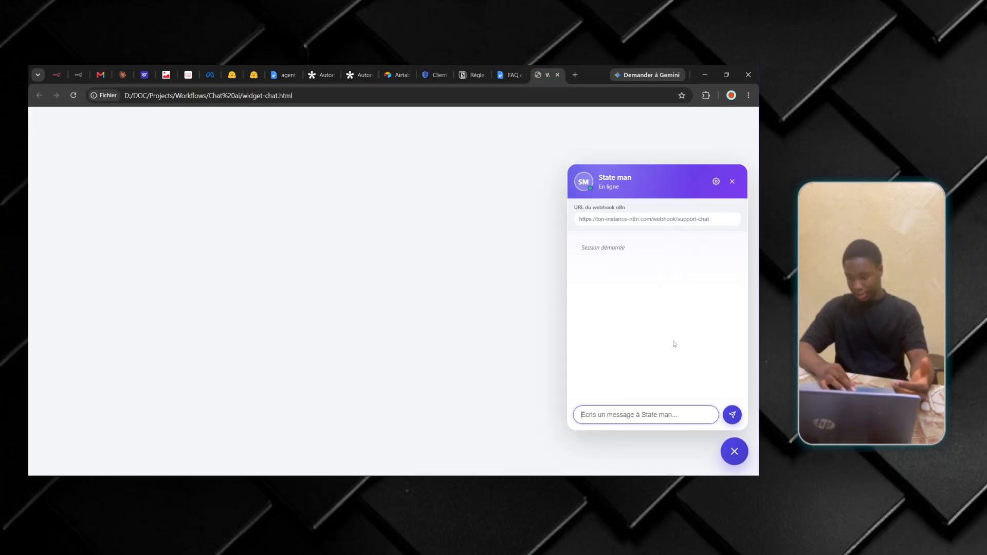
{"action": "left_click", "coordinate": [631, 220]}
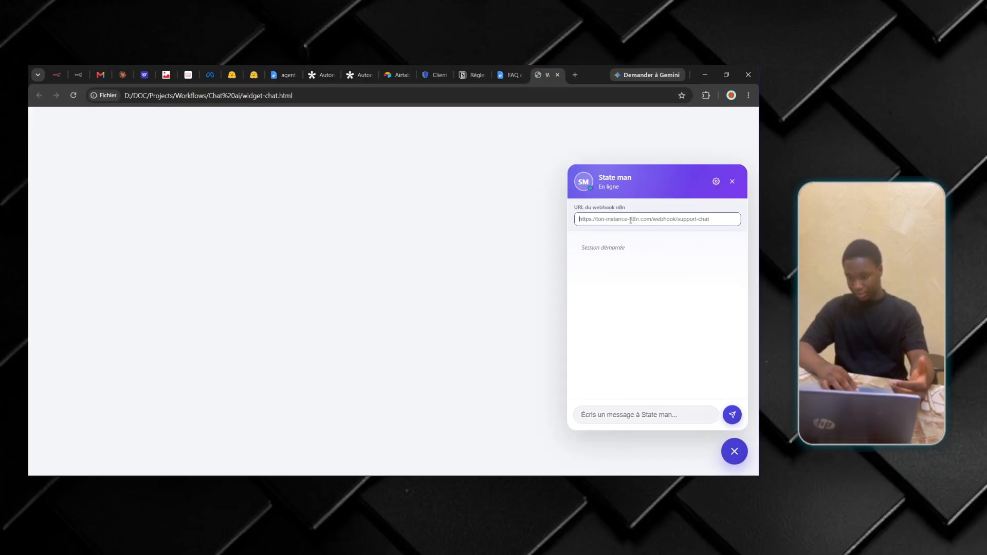
{"action": "key", "text": "ctrl+v"}
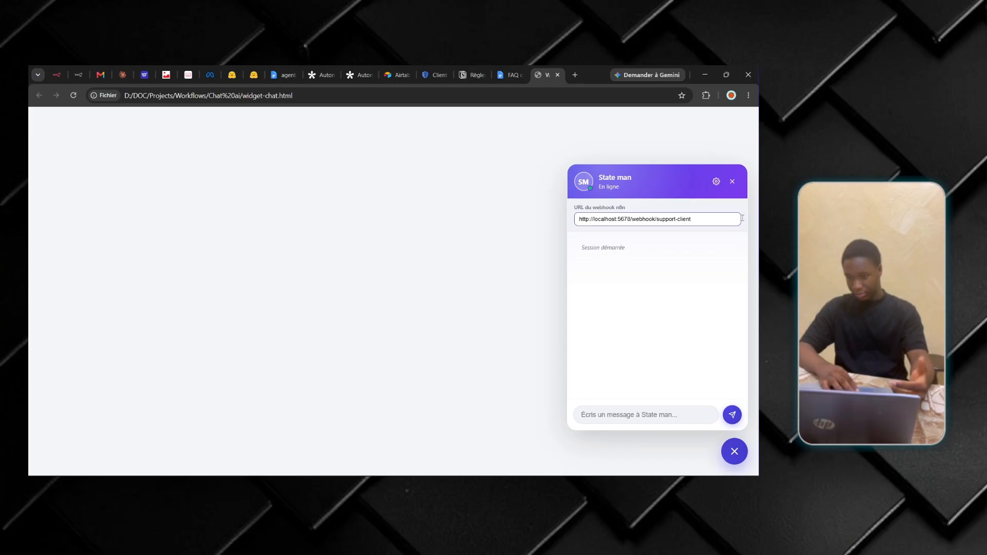
{"action": "left_click", "coordinate": [717, 182]}
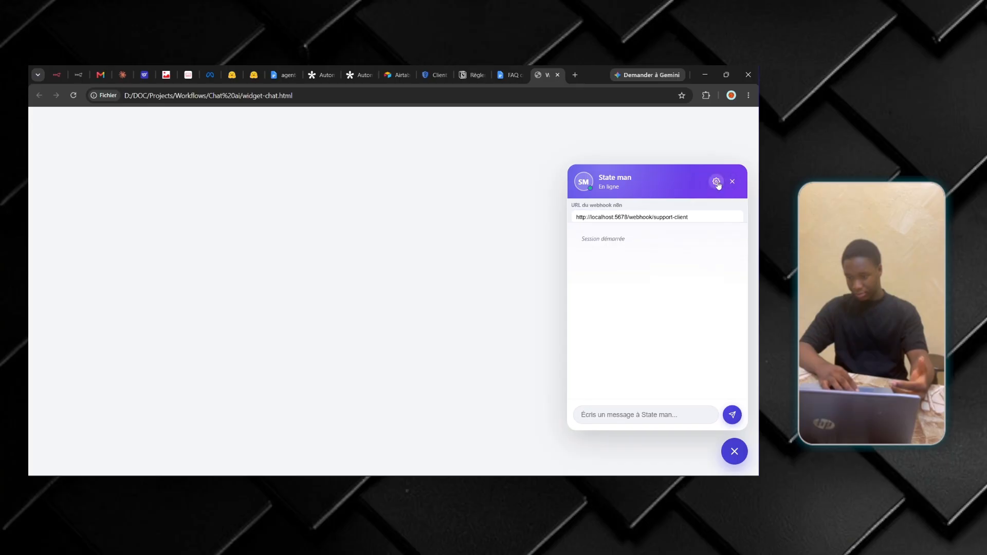
- Send the message "Hello" to the State man chatbot
{"action": "left_click", "coordinate": [623, 415]}
{"action": "type", "text": "Hel"}
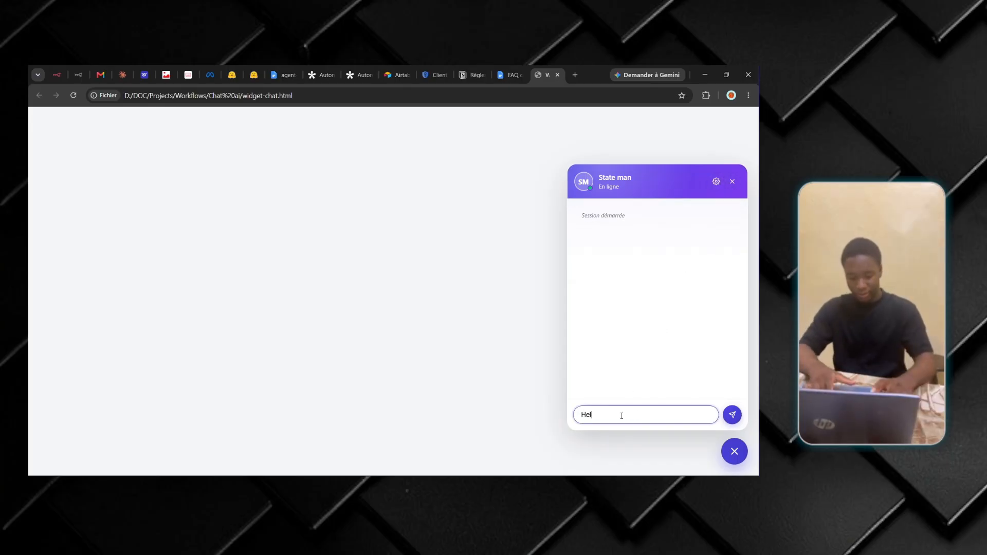
{"action": "type", "text": "lo"}
{"action": "key", "text": "Return"}
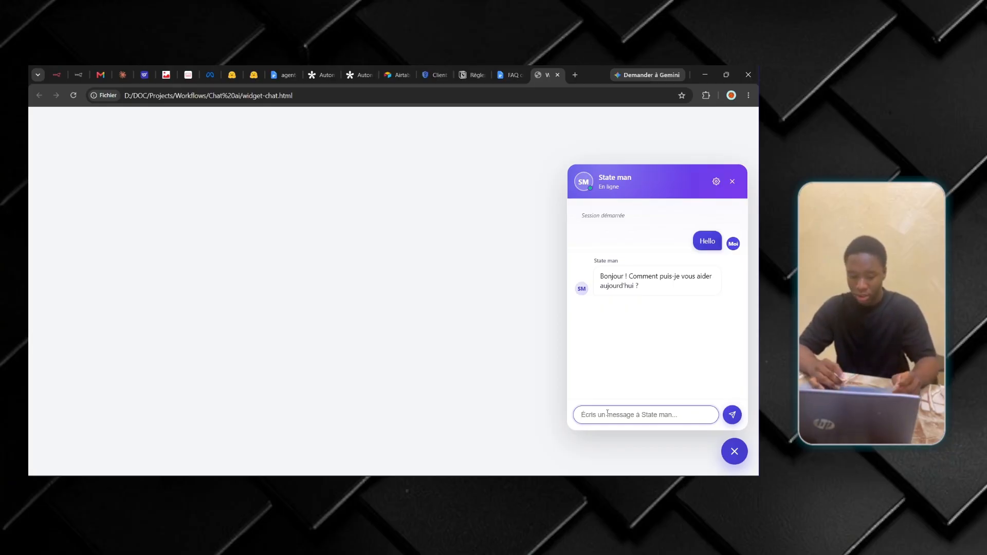
- Ask the chatbot "Comment remboursez-vous vos clients?"
{"action": "type", "text": "J"}
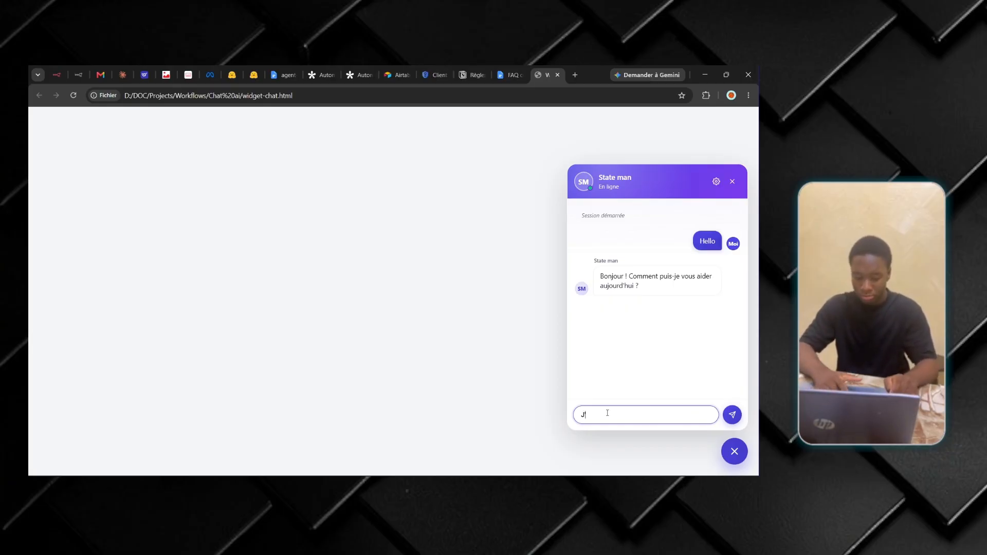
{"action": "type", "text": "'ai"}
{"action": "key", "text": "ctrl+a"}
{"action": "type", "text": "comment"}
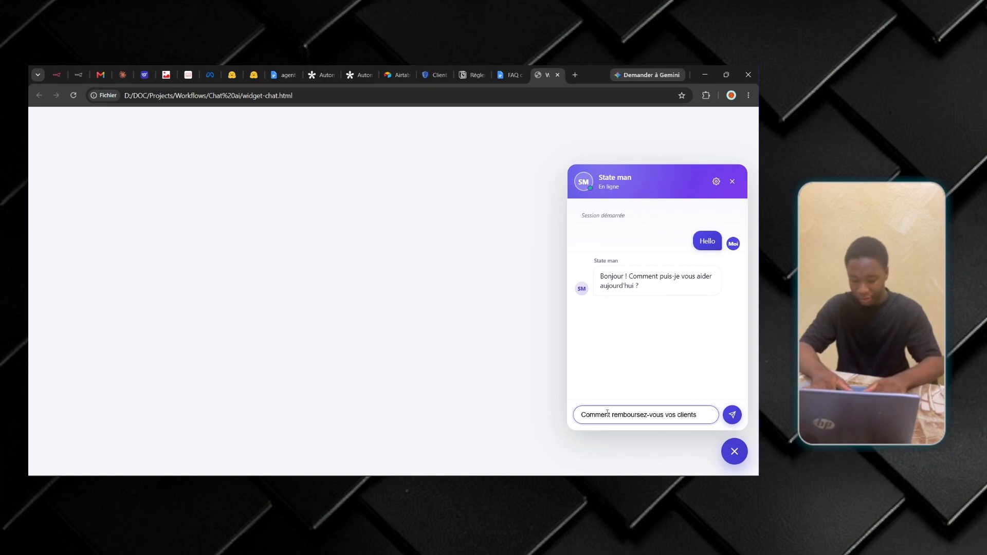
{"action": "left_click", "coordinate": [731, 414]}
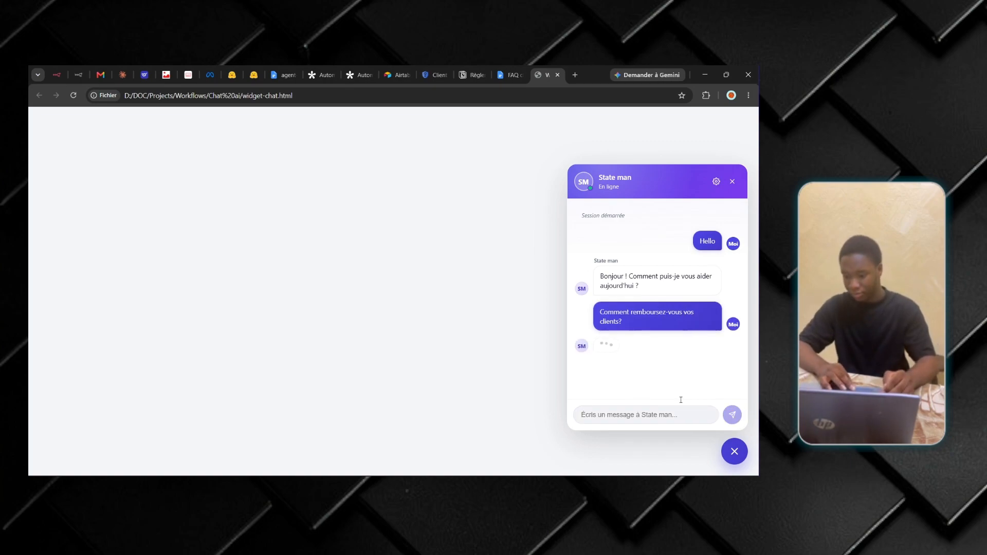
- Compare the chatbot's refund answer with the "Politique de retour" section of the FAQ client document in Google Docs
{"action": "left_click", "coordinate": [512, 74]}
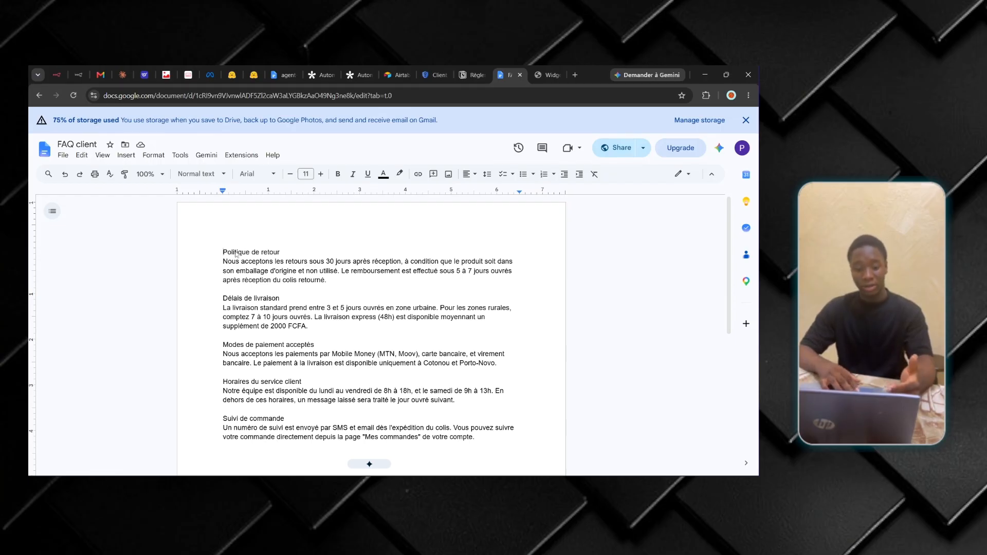
{"action": "left_click_drag", "start_coordinate": [220, 255], "coordinate": [329, 284]}
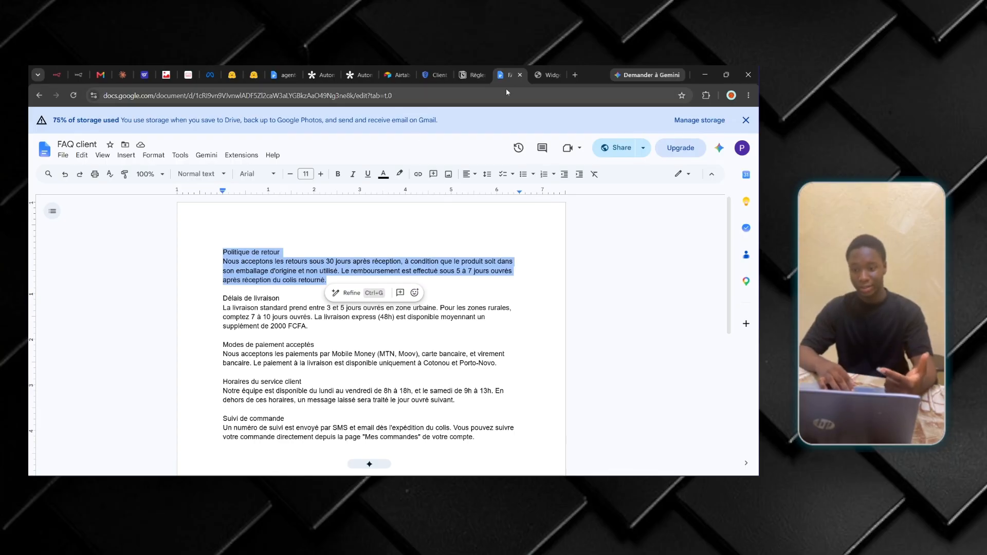
{"action": "left_click", "coordinate": [546, 77]}
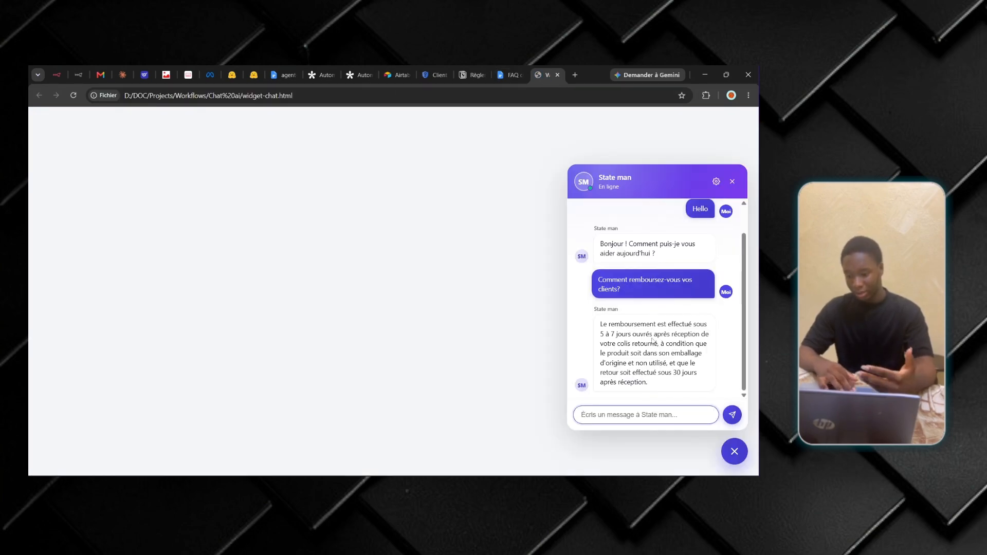
{"action": "left_click", "coordinate": [501, 77]}
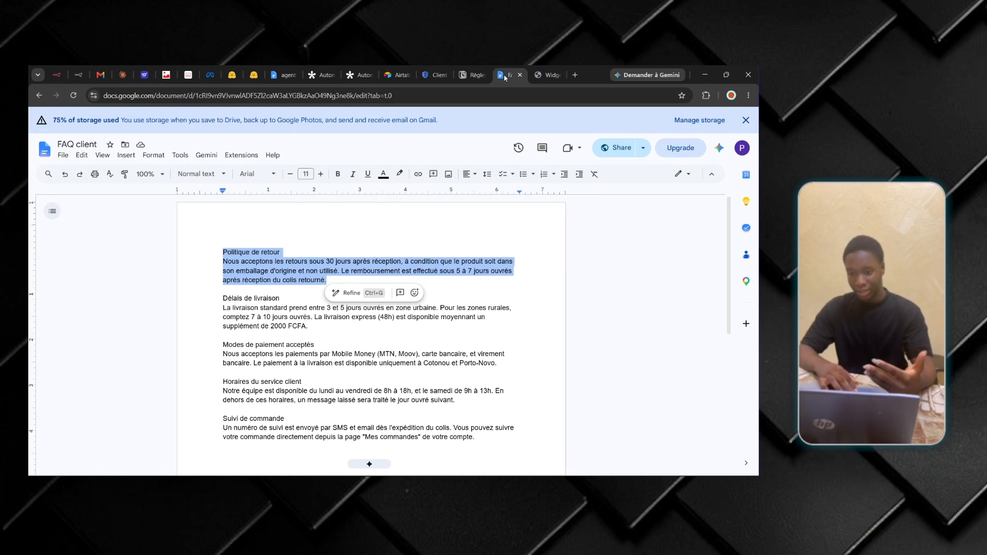
{"action": "left_click", "coordinate": [242, 281]}
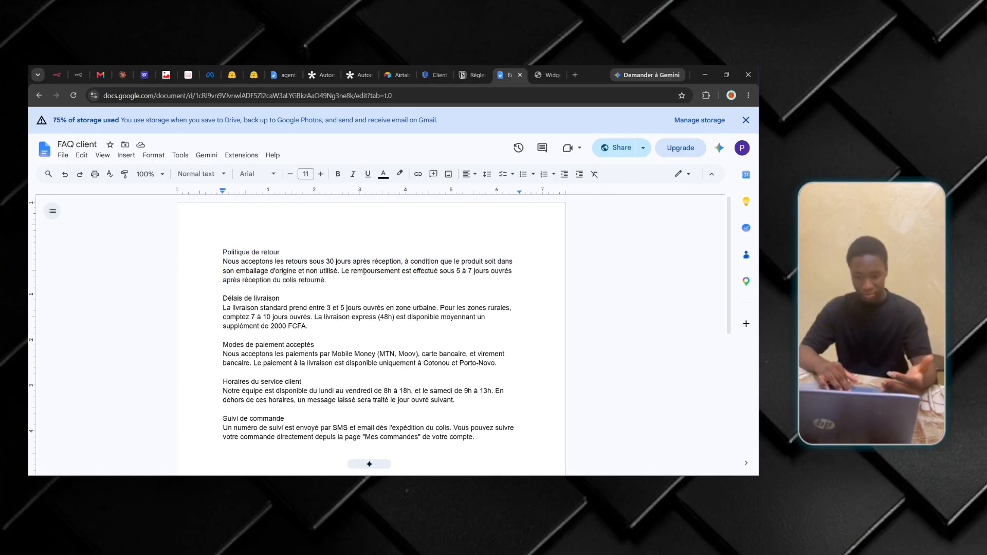
- Recheck the chatbot's refund reply against the return conditions and remaining sections of the FAQ client document
{"action": "scroll", "coordinate": [364, 272], "scroll_direction": "down", "scroll_amount": 1}
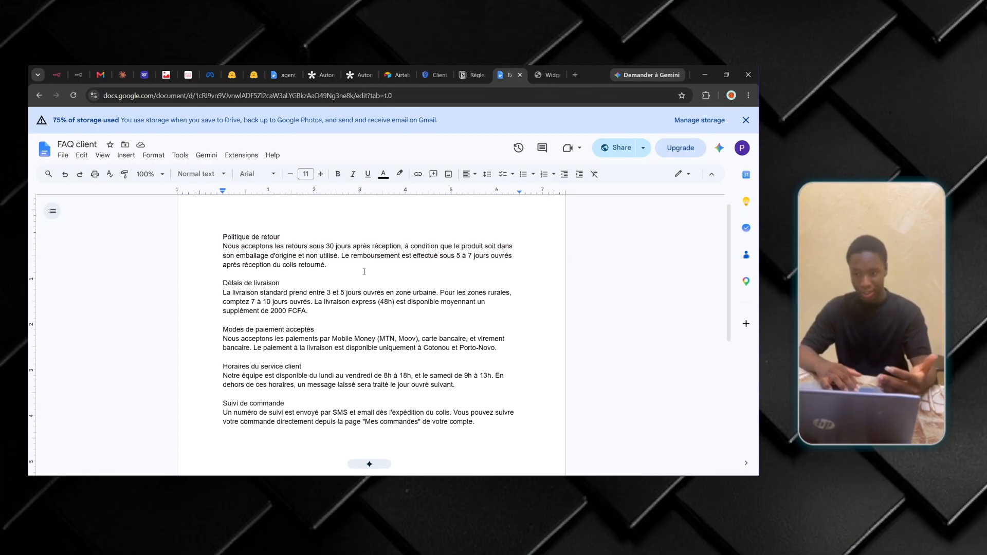
{"action": "left_click", "coordinate": [544, 80]}
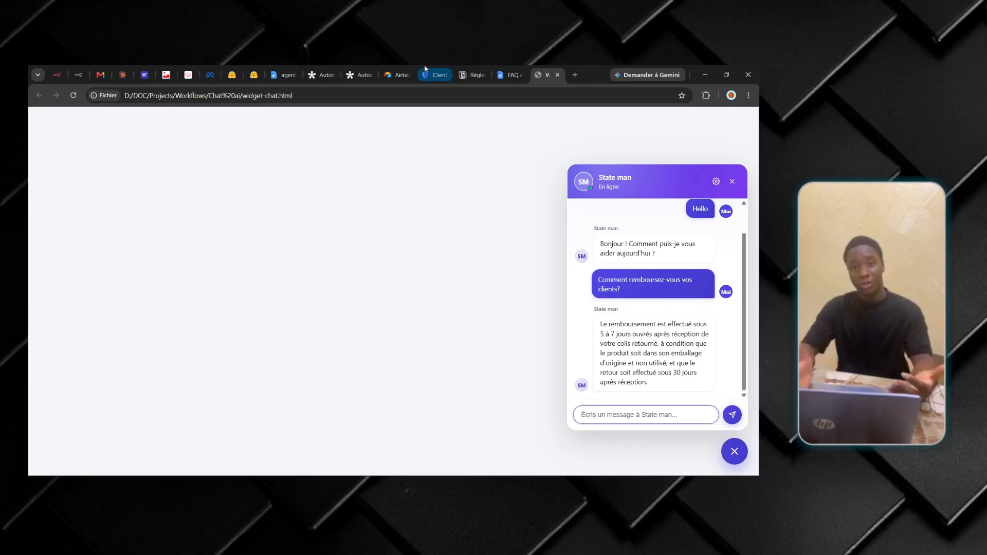
{"action": "left_click", "coordinate": [509, 75]}
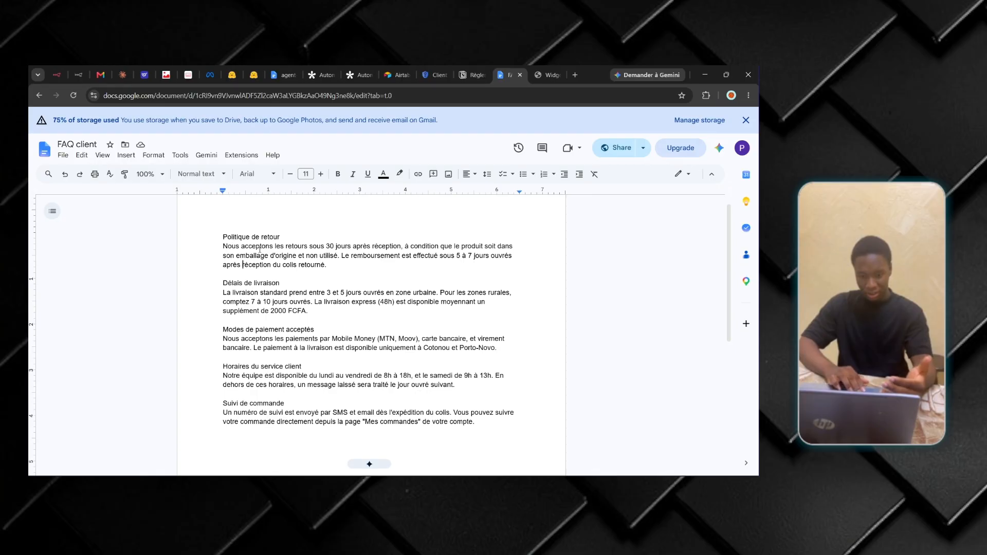
{"action": "scroll", "coordinate": [276, 279], "scroll_direction": "up", "scroll_amount": 1}
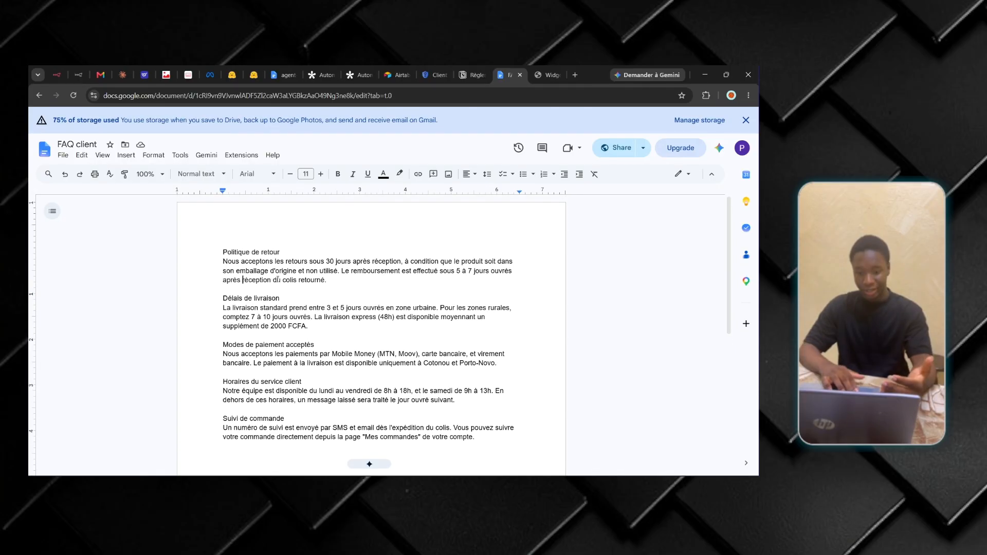
- Ask the State man chatbot "Quels sont les services de votre entreprise", a question the FAQ does not cover
{"action": "left_click", "coordinate": [549, 75]}
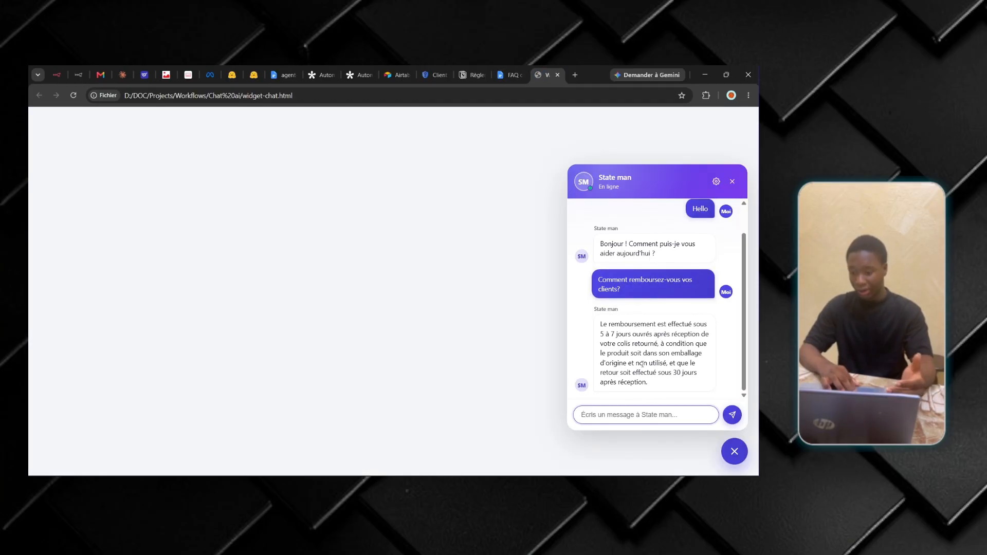
{"action": "left_click", "coordinate": [613, 414]}
{"action": "type", "text": "Quelles"}
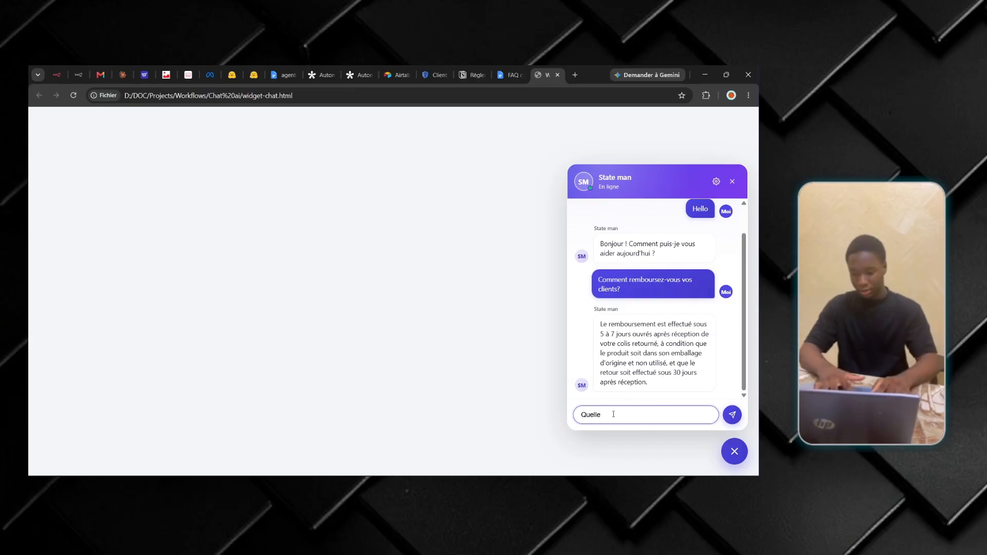
{"action": "key", "text": "BackSpace"}
{"action": "key", "text": "BackSpace"}
{"action": "type", "text": "s sont les se"}
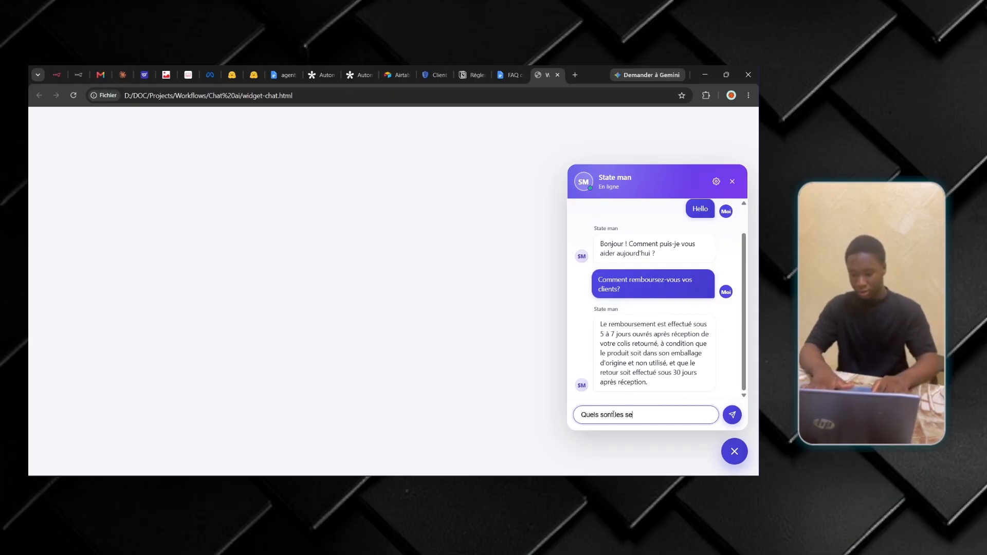
{"action": "type", "text": "rvices de vi"}
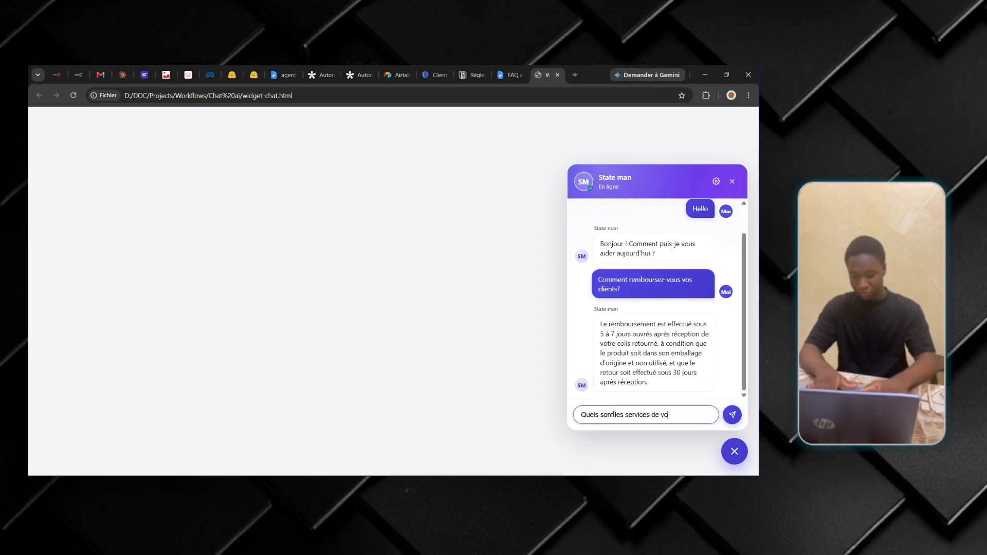
{"action": "type", "text": "tre entreprise"}
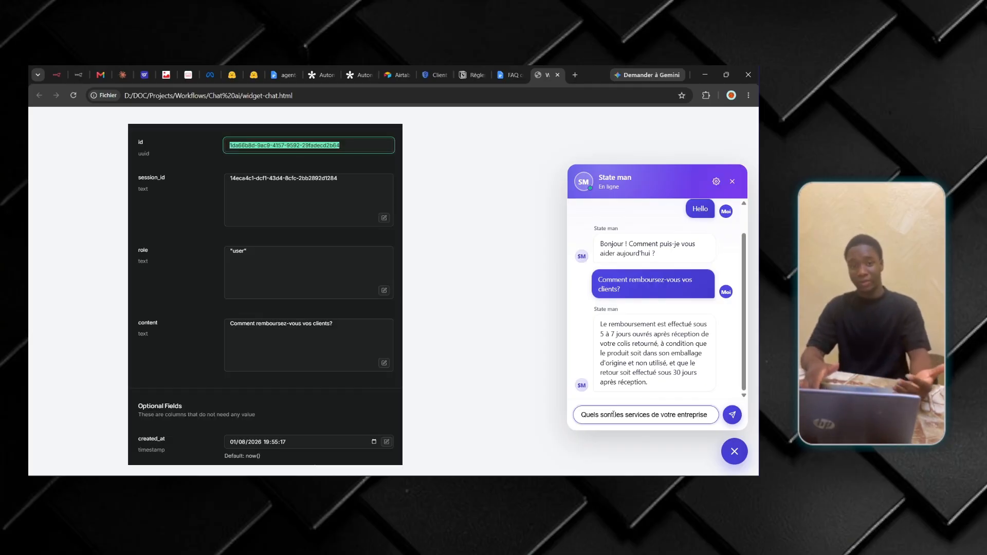
{"action": "key", "text": "Return"}
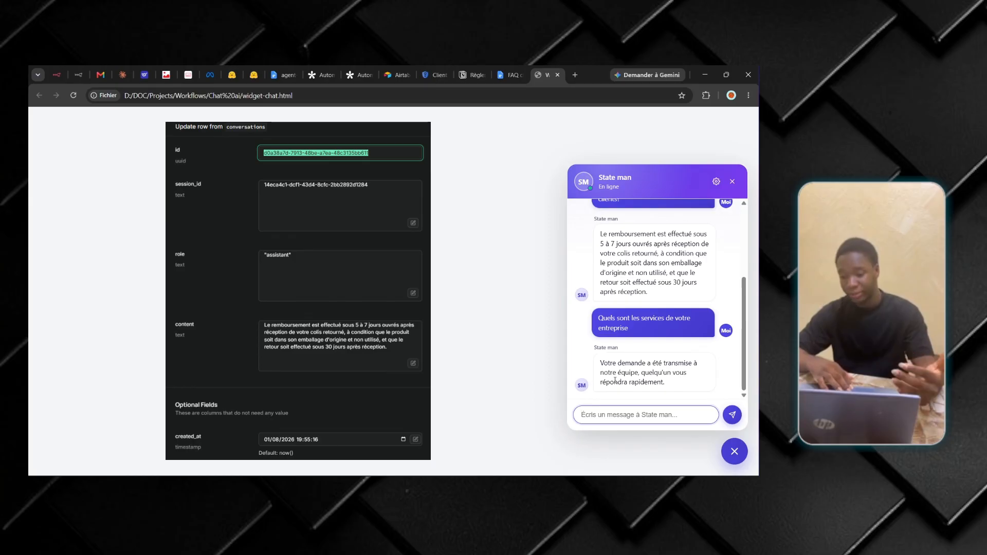
- Check the FAQ client document, open the Uden workspace from slack.com in the browser, and view the support-escalade channel
{"action": "left_click", "coordinate": [506, 75]}
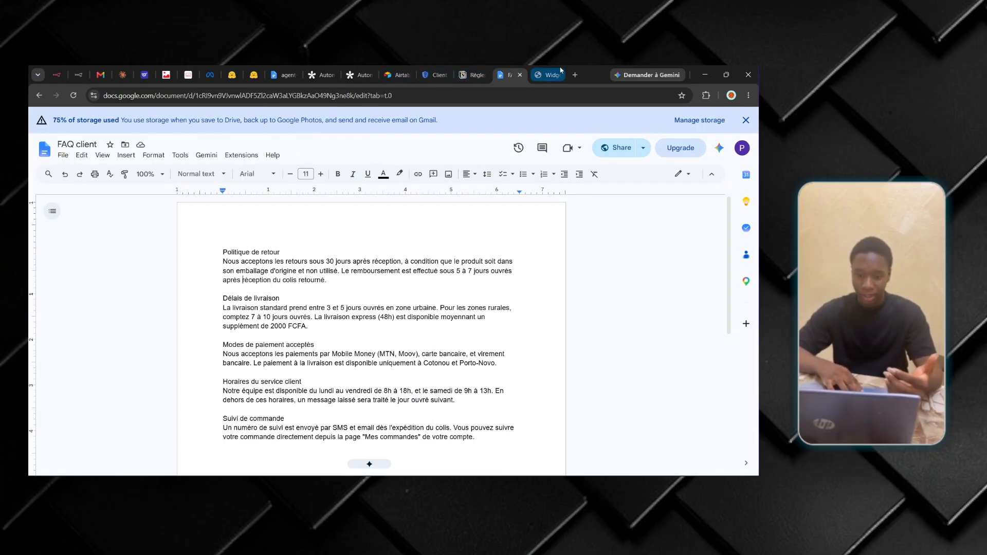
{"action": "left_click", "coordinate": [575, 75]}
{"action": "type", "text": "sl"}
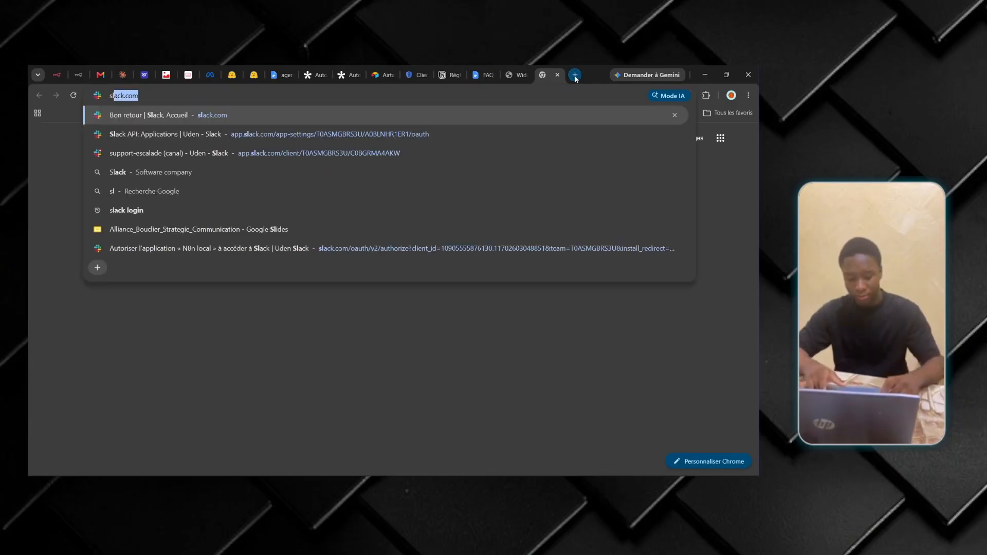
{"action": "type", "text": "ack.com"}
{"action": "key", "text": "Return"}
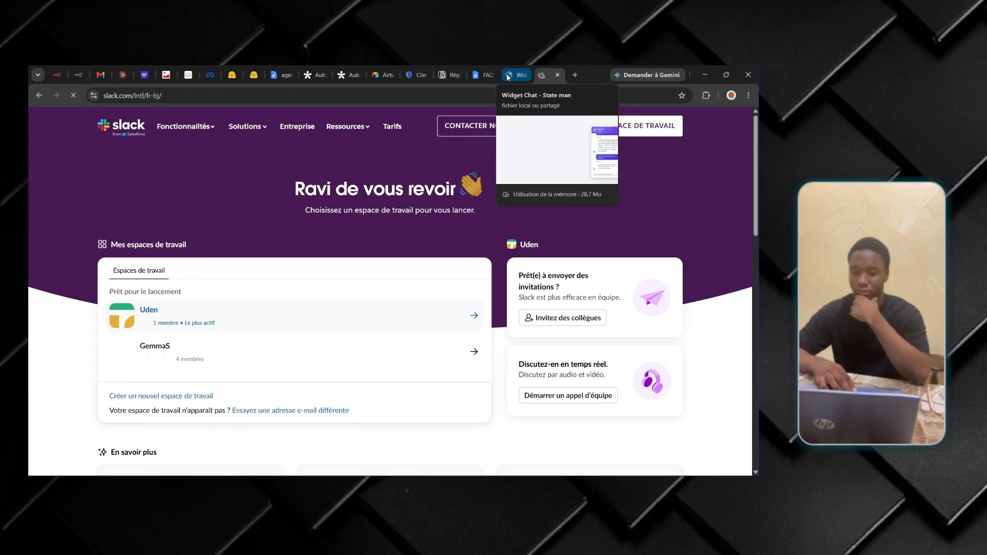
{"action": "left_click", "coordinate": [288, 313]}
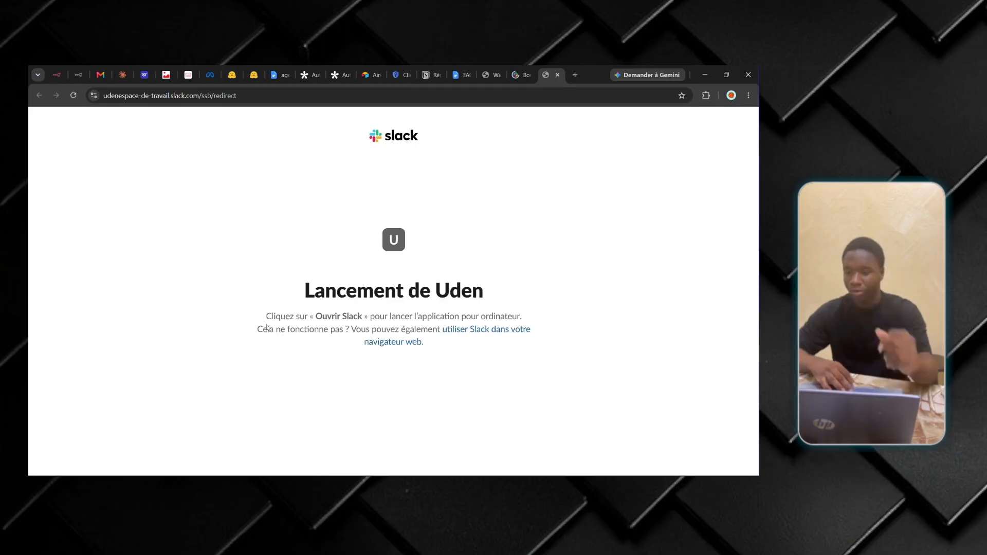
{"action": "left_click", "coordinate": [493, 332]}
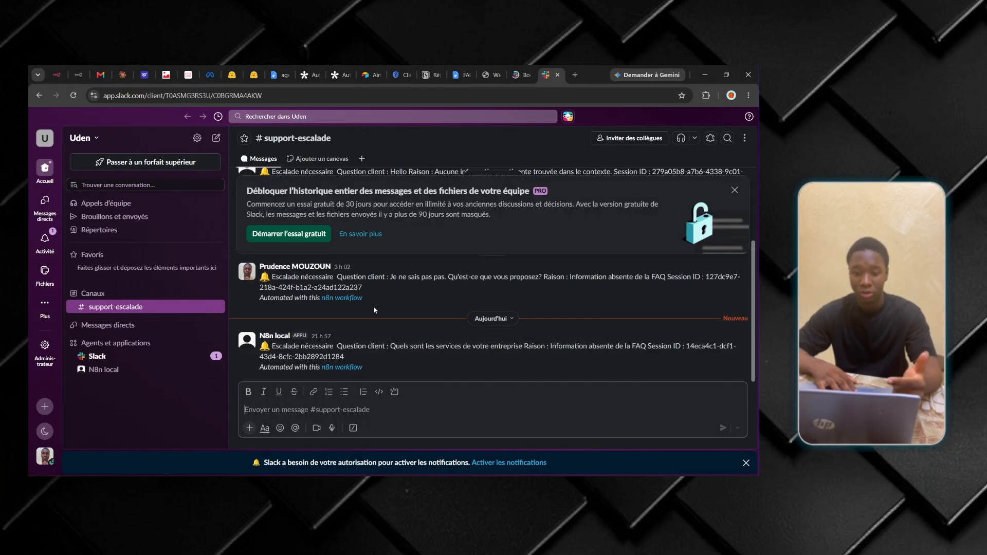
- Open the reply thread of the N8n local escalation message in support-escalade, and return to the chat widget page
{"action": "mouse_move", "coordinate": [713, 465]}
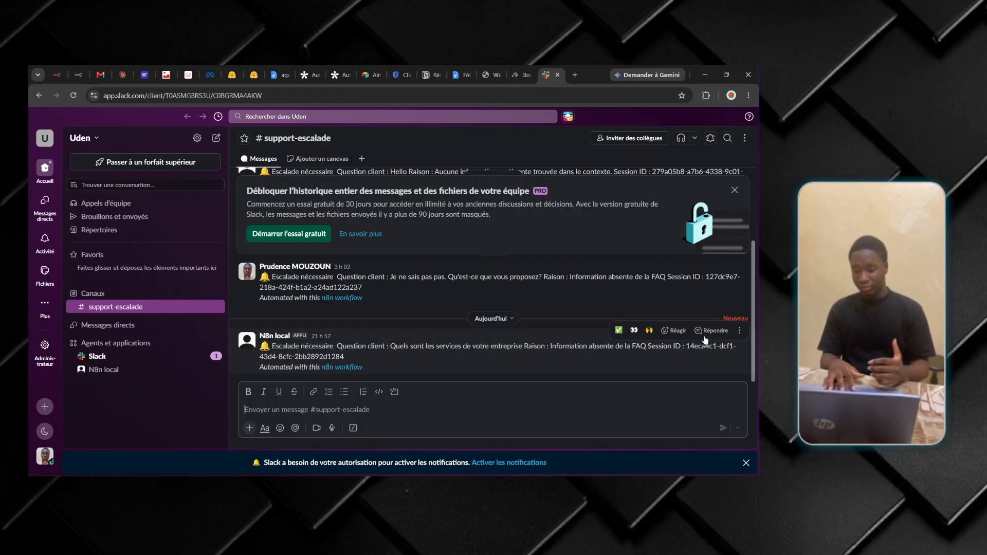
{"action": "left_click", "coordinate": [709, 331]}
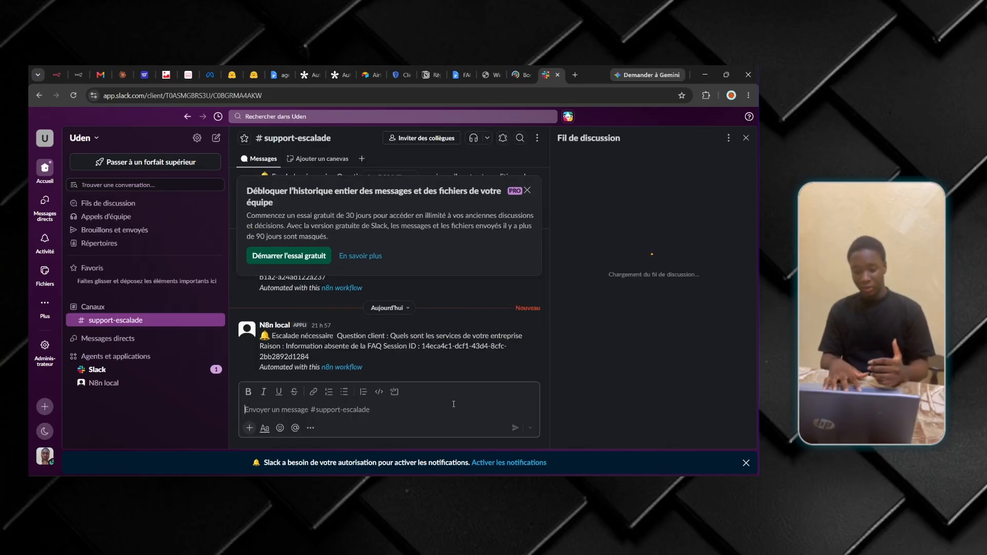
{"action": "type", "text": "ok"}
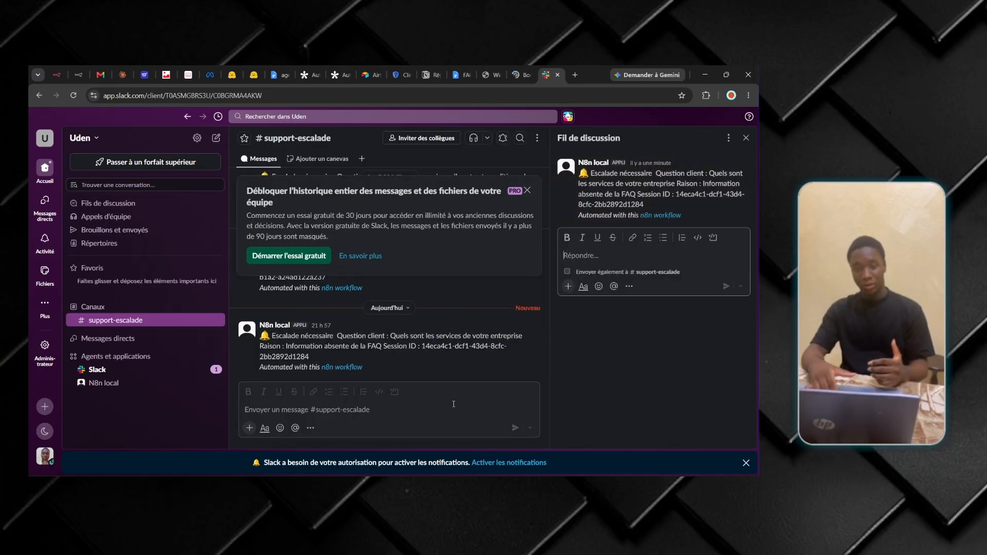
{"action": "key", "text": "ctrl+shift+Tab"}
{"action": "key", "text": "ctrl+shift+Tab"}
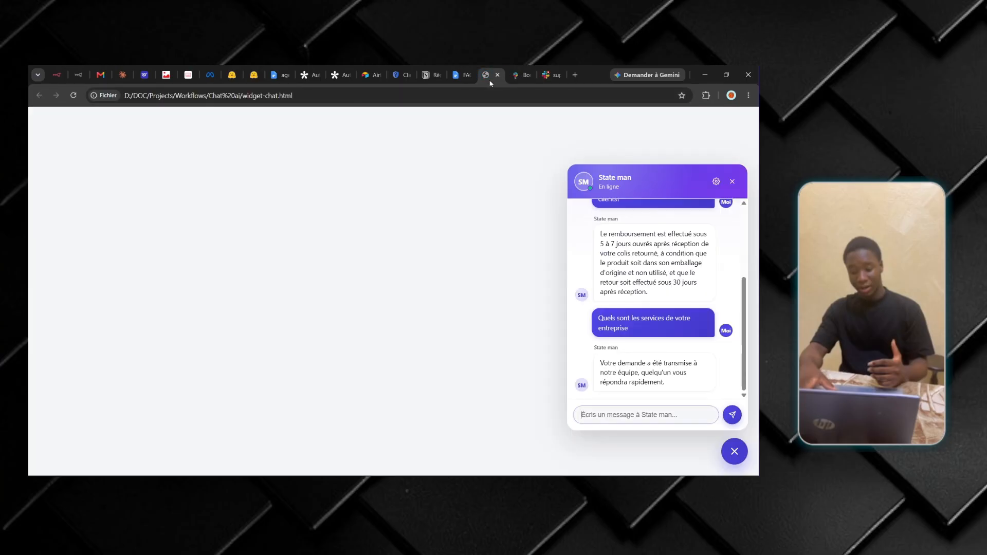